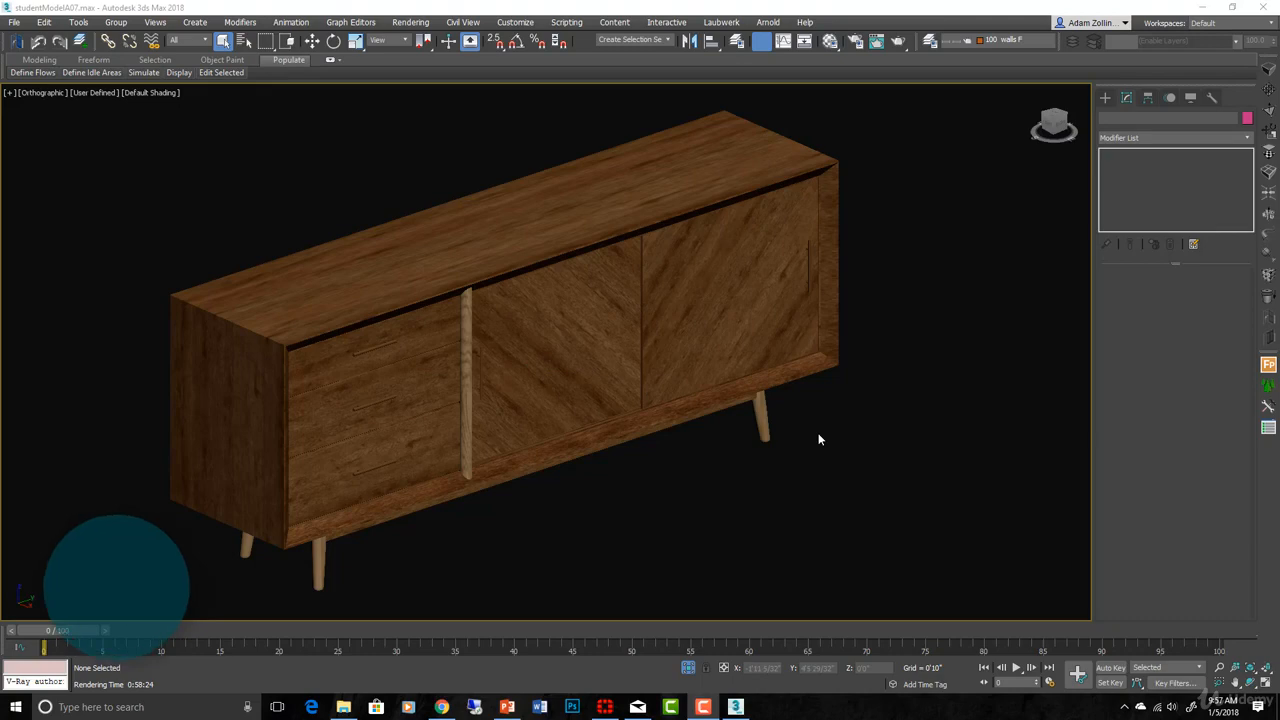
- Open the Material Editor on the Zeitraum_Cena_mtl_1 blend material, then bring up the 8227-2.jpg reference photo
click(829, 44)
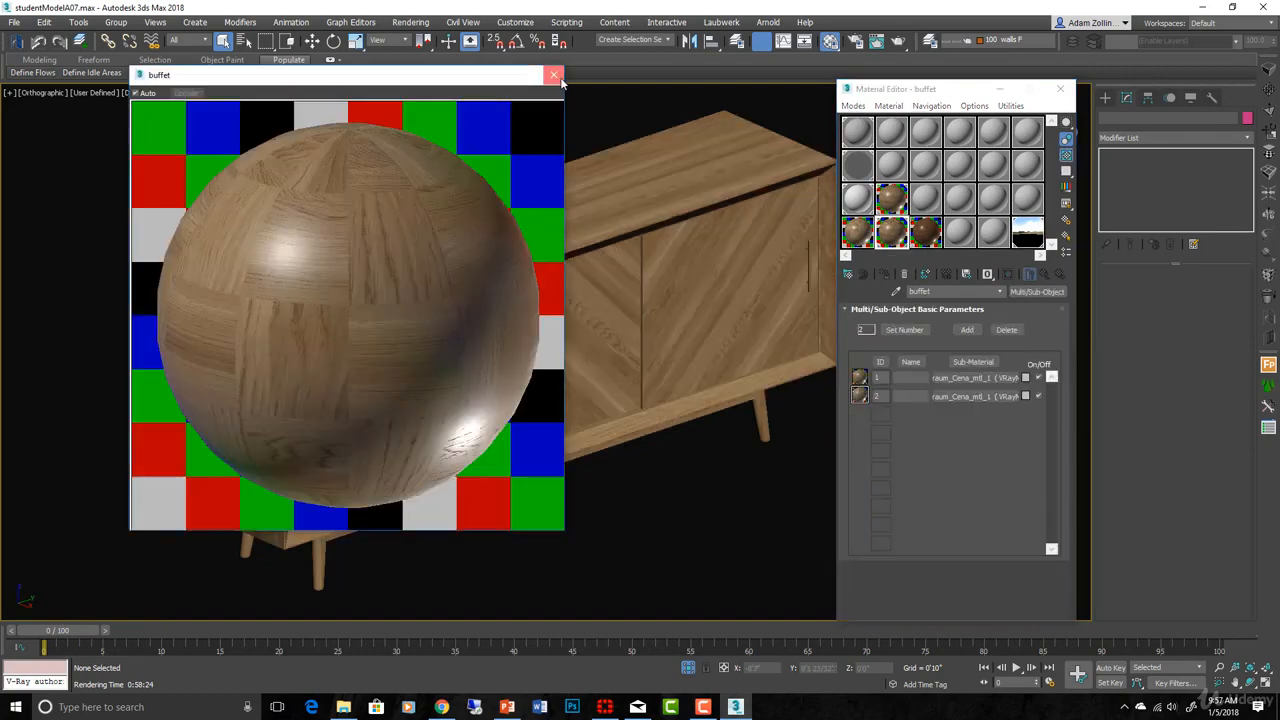
click(555, 76)
scroll(655, 423, down, 5)
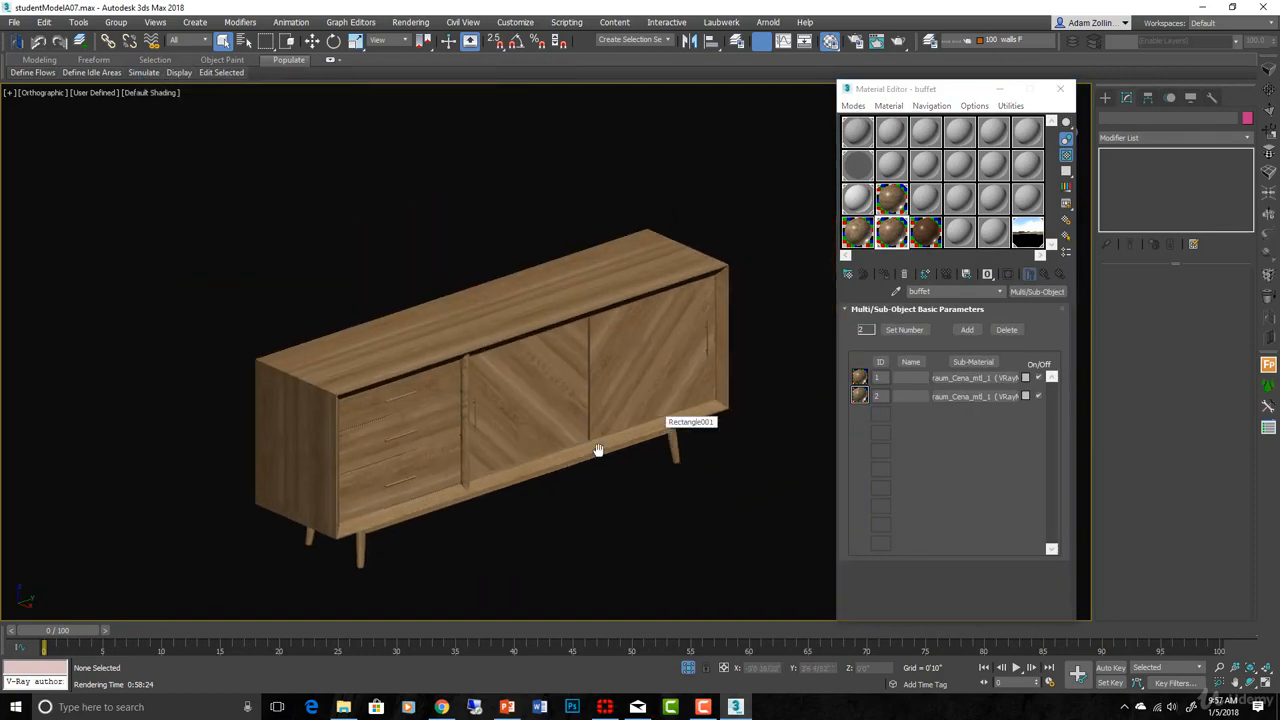
click(928, 244)
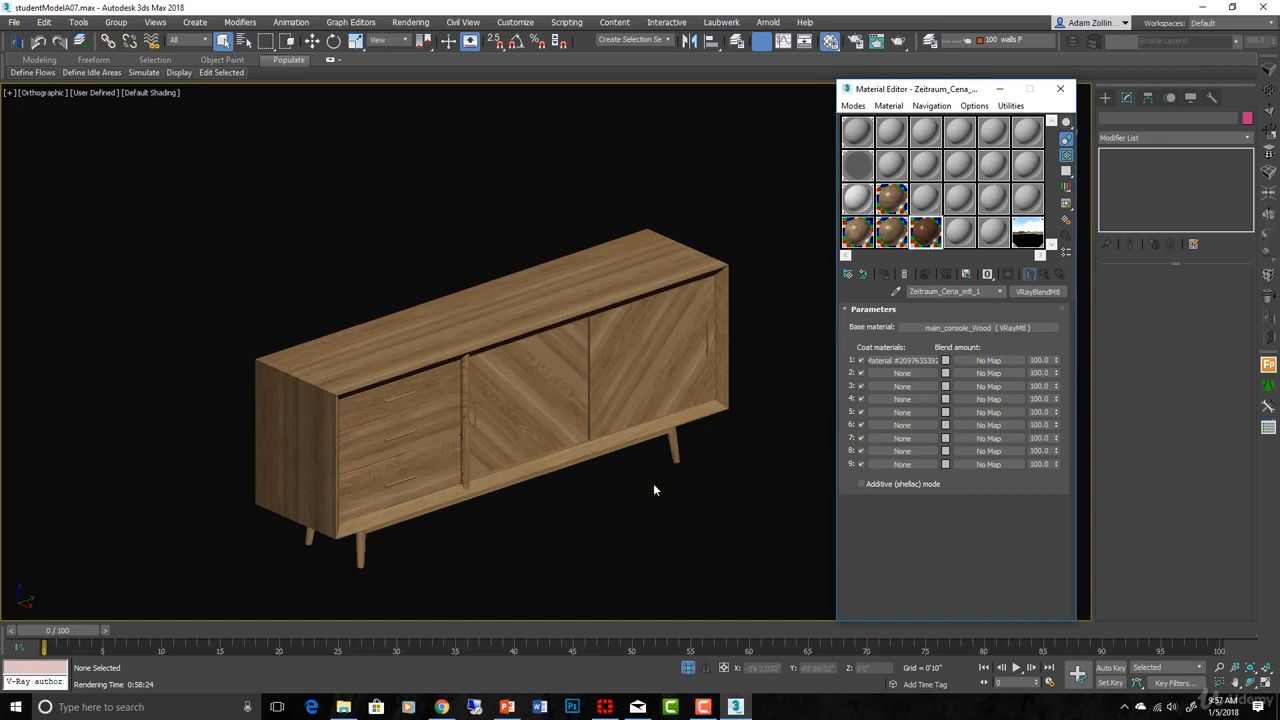
mouse_move(442, 706)
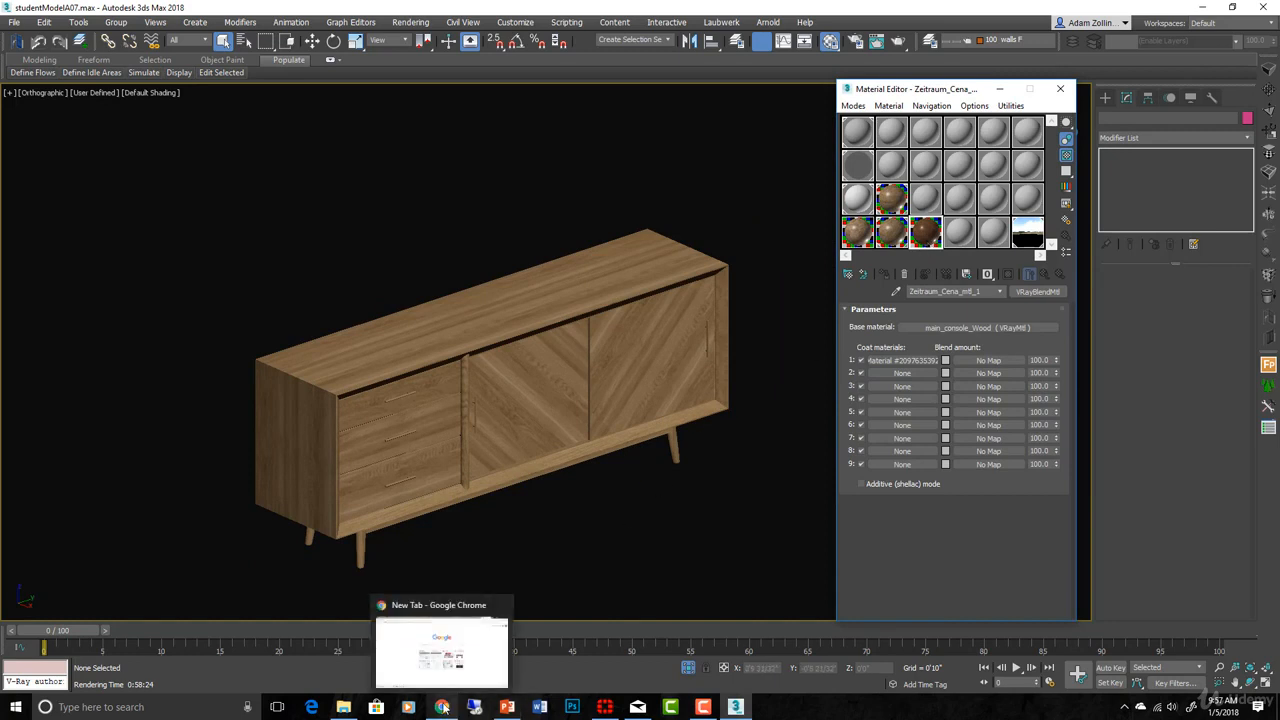
click(457, 620)
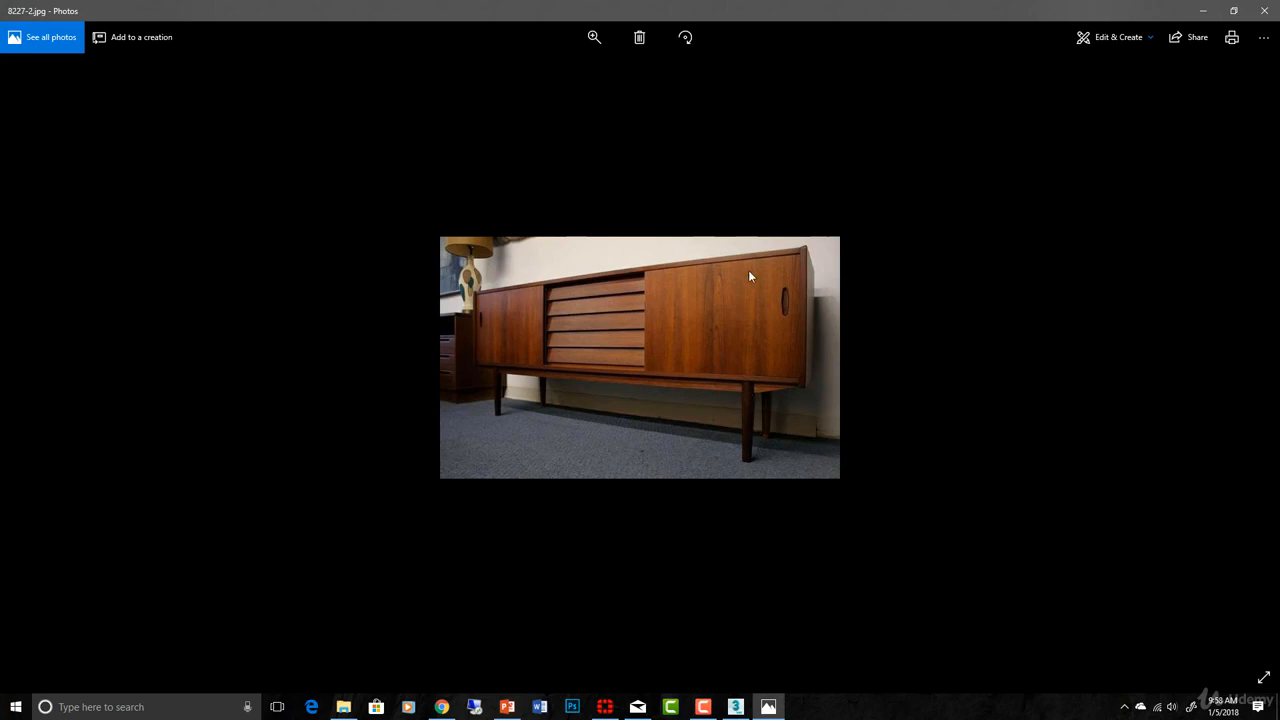
- Advance the photo viewer from 8227-2.jpg to cam6.jpg, the star-ornament sideboard render
key(Right)
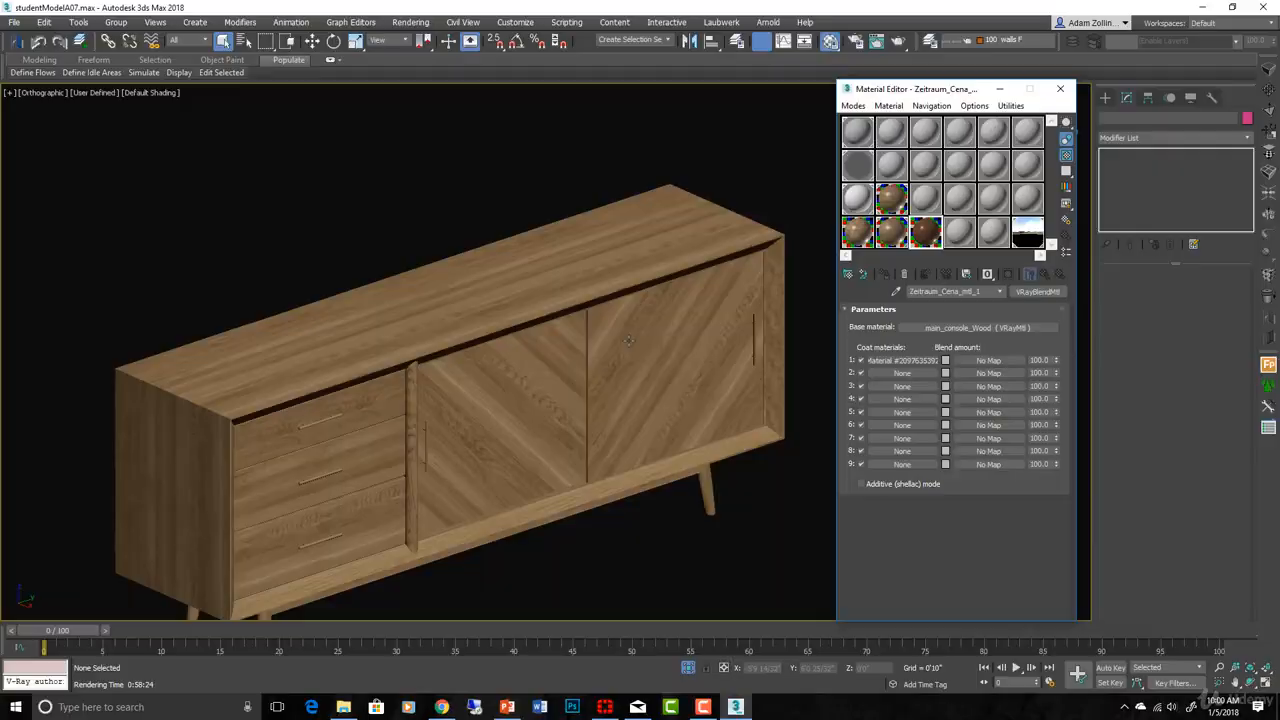
scroll(662, 336, up, 2)
- Load the buffet material and copy its wood sub-material into an empty sample slot
middle_drag(676, 338, 670, 352)
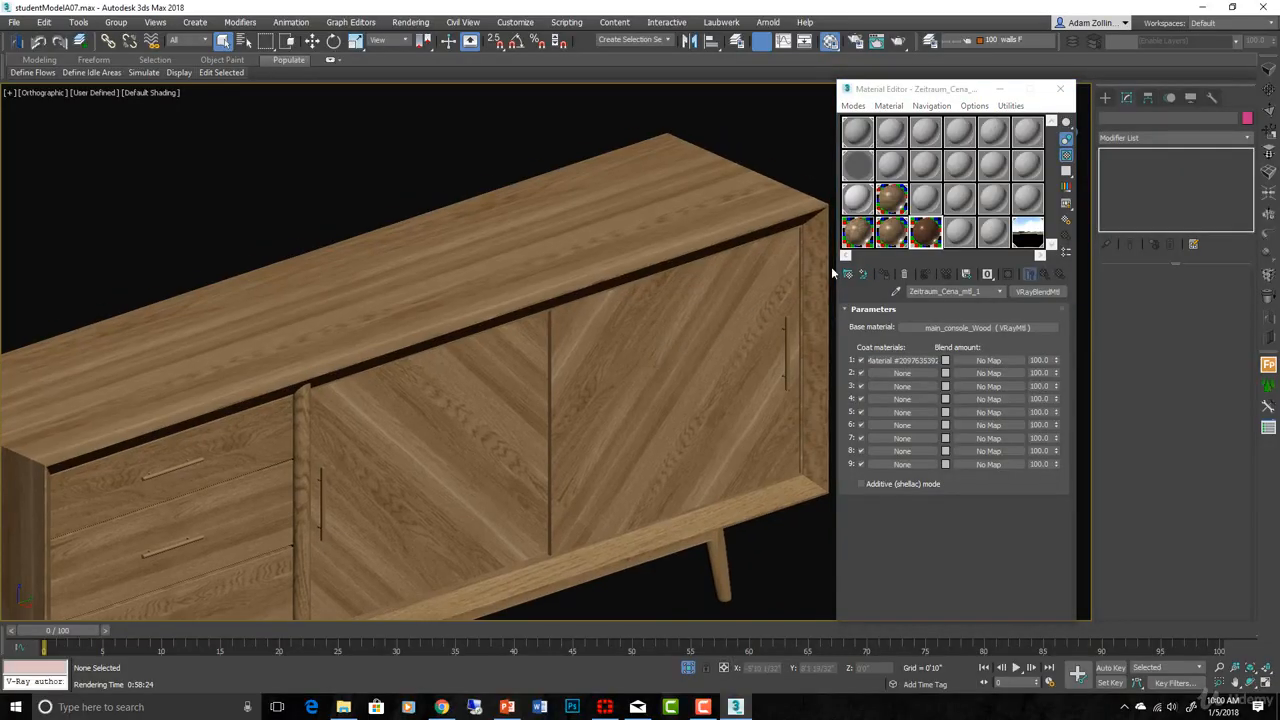
click(891, 233)
drag(977, 379, 959, 230)
click(959, 232)
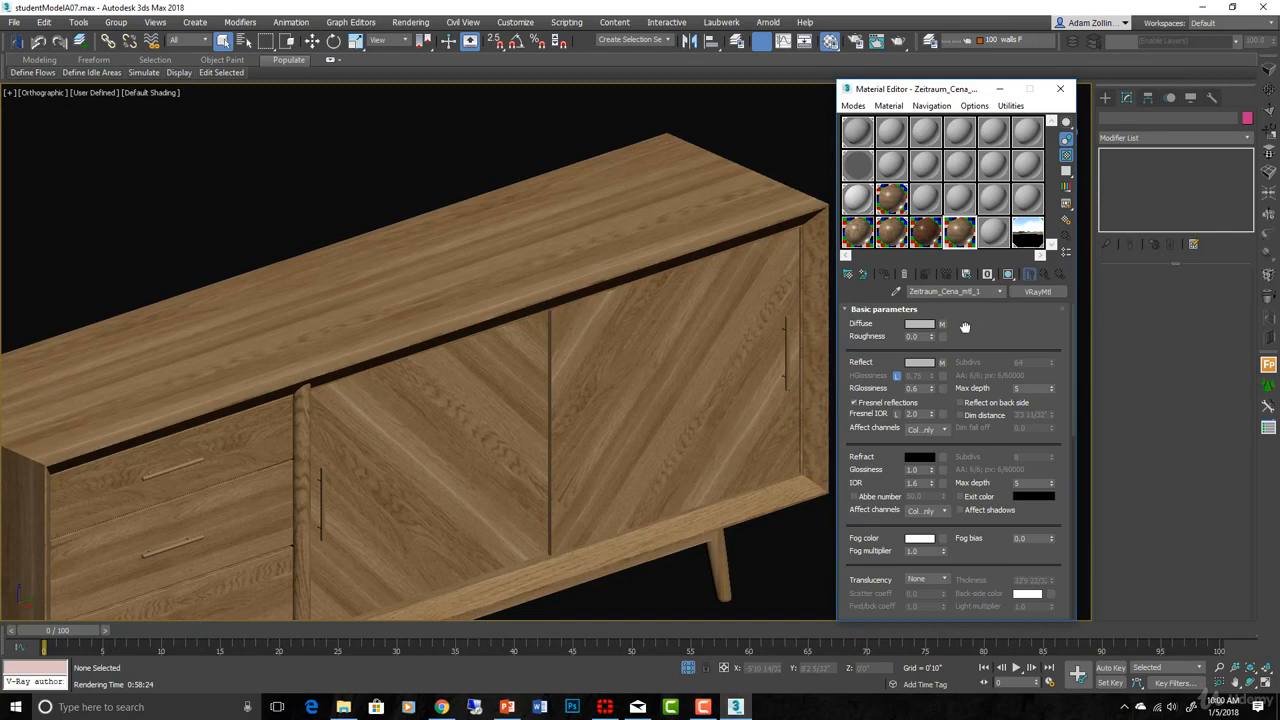
- Open the wood's diffuse map, the Zeitraum_Cena_map_1 bitmap using Zeitraum_Cena_diff.jpg
drag(981, 335, 1006, 397)
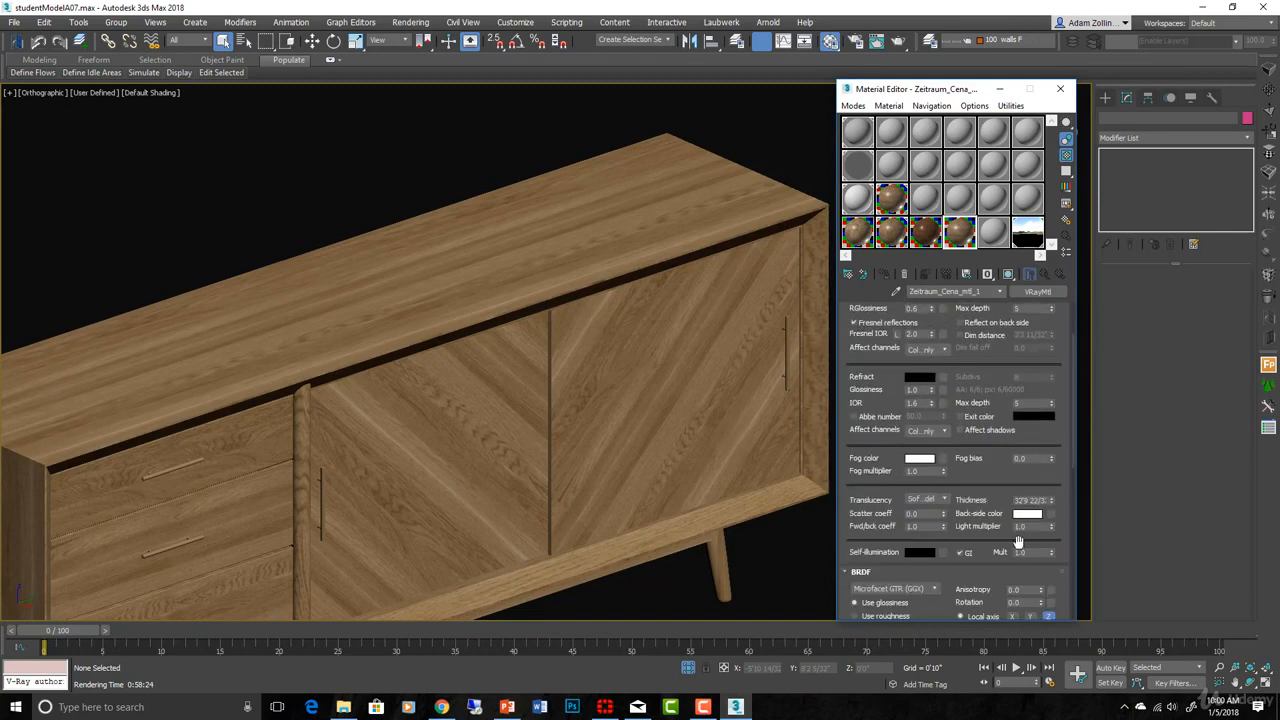
scroll(1018, 541, down, 3)
scroll(1001, 487, up, 7)
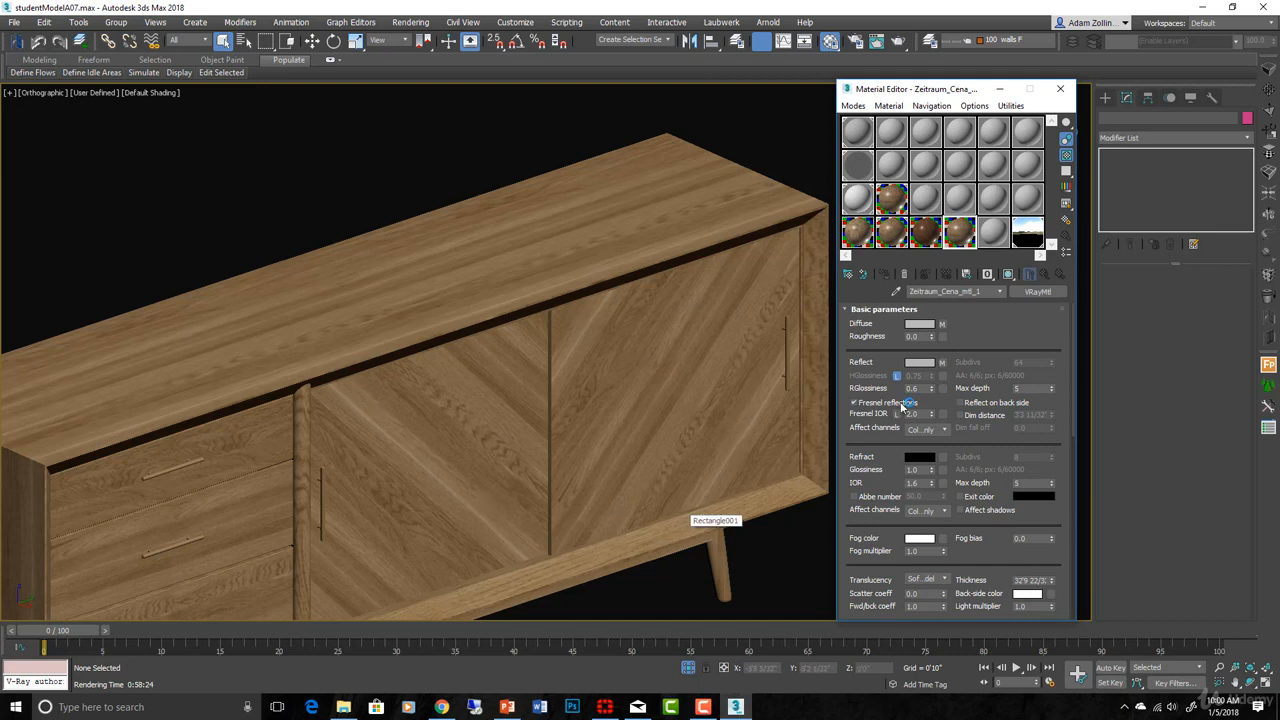
click(942, 325)
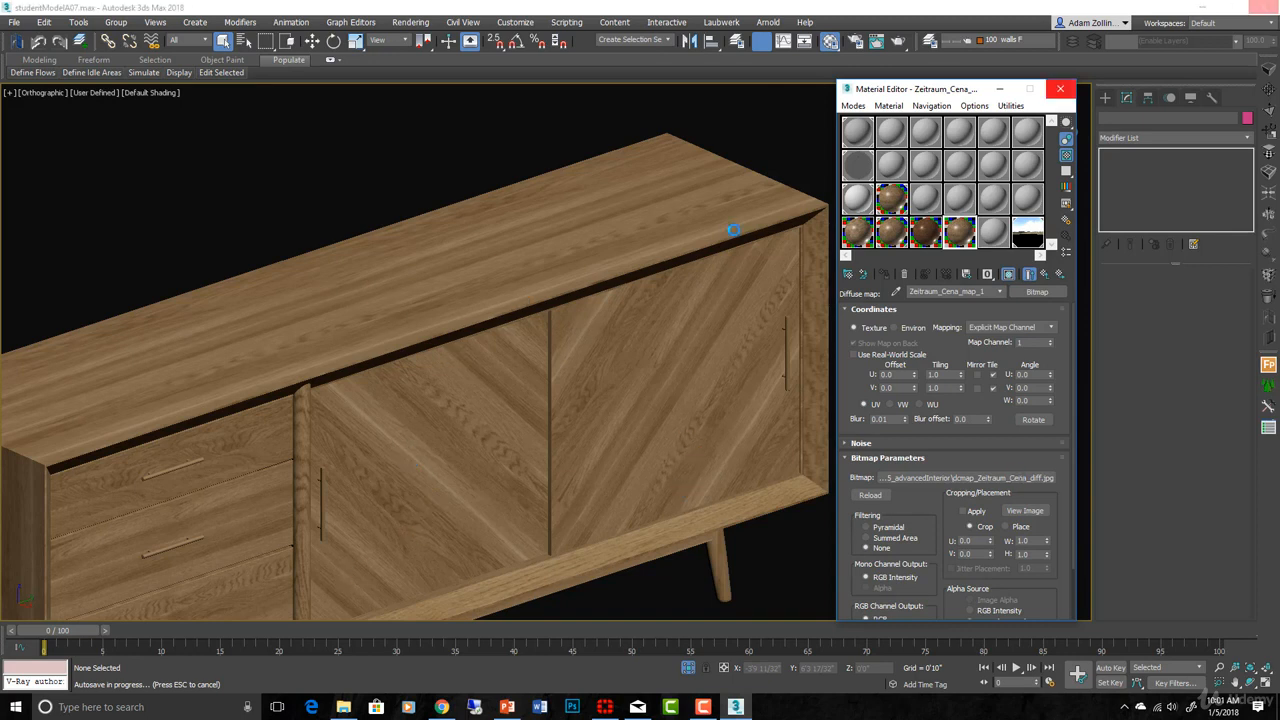
- Replace the diffuse bitmap with buffetWood_dif, preview the image, and set its blur to 0.3
click(1015, 477)
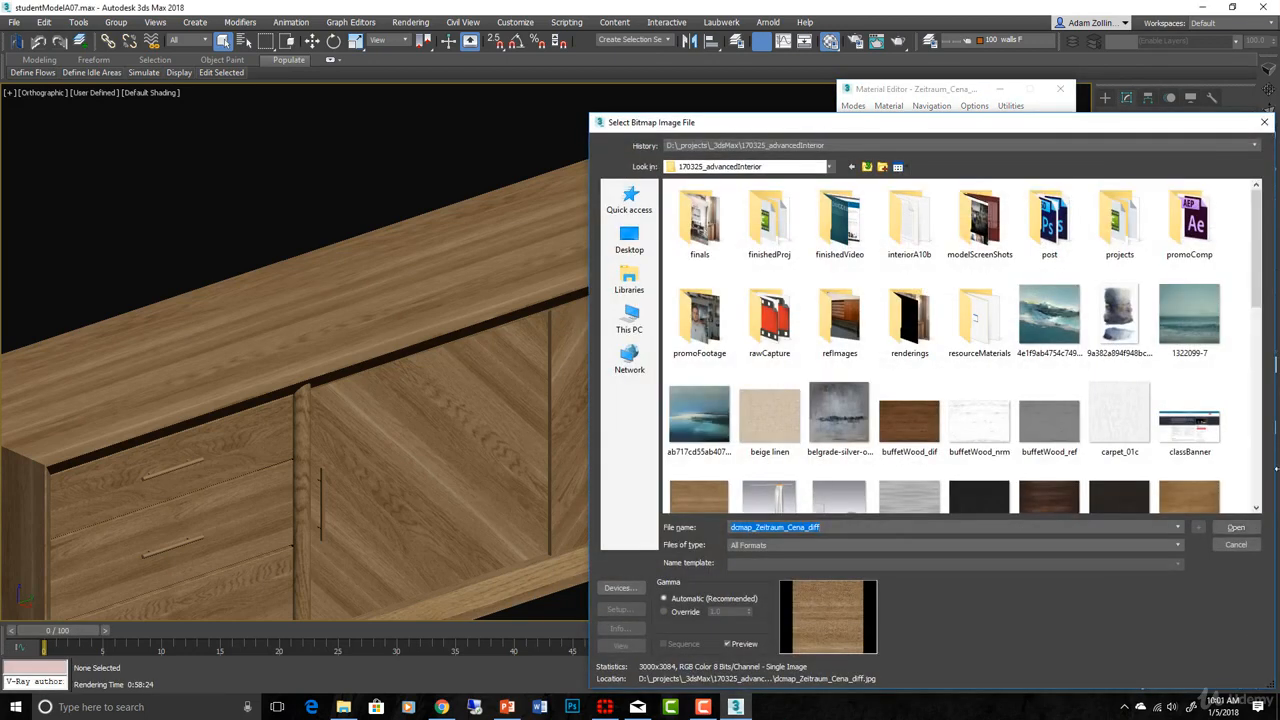
click(905, 435)
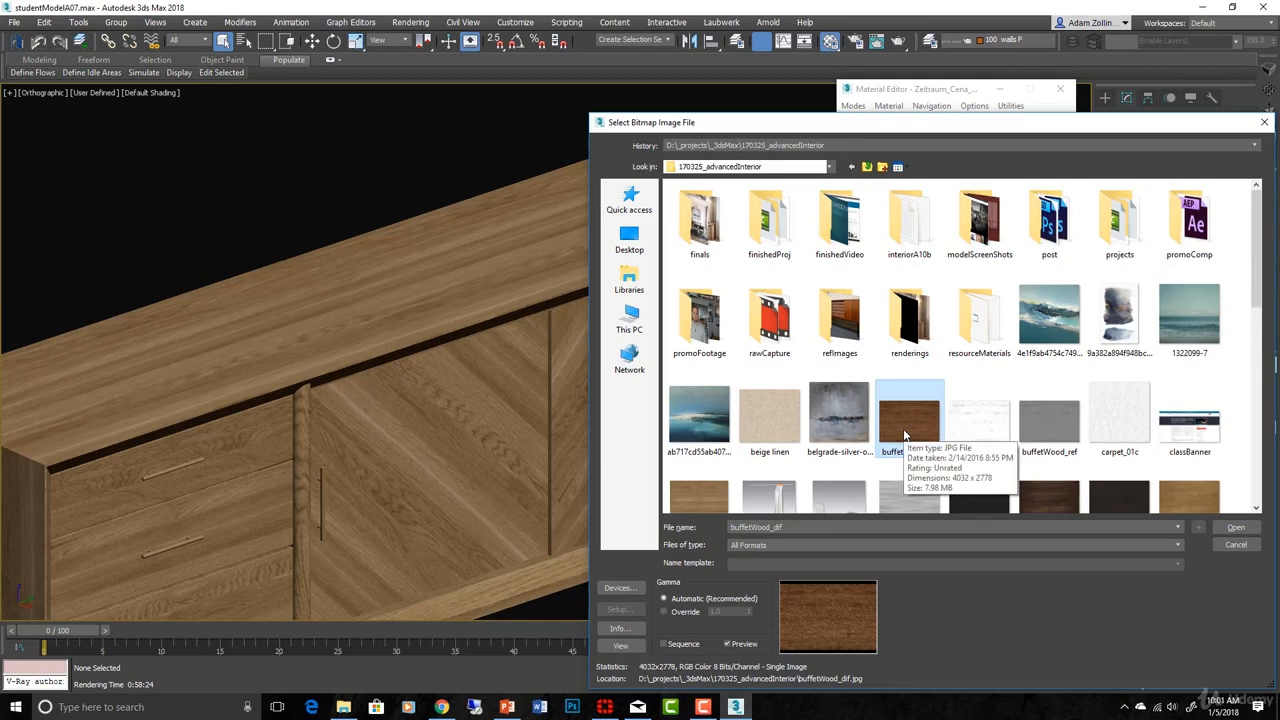
double_click(905, 435)
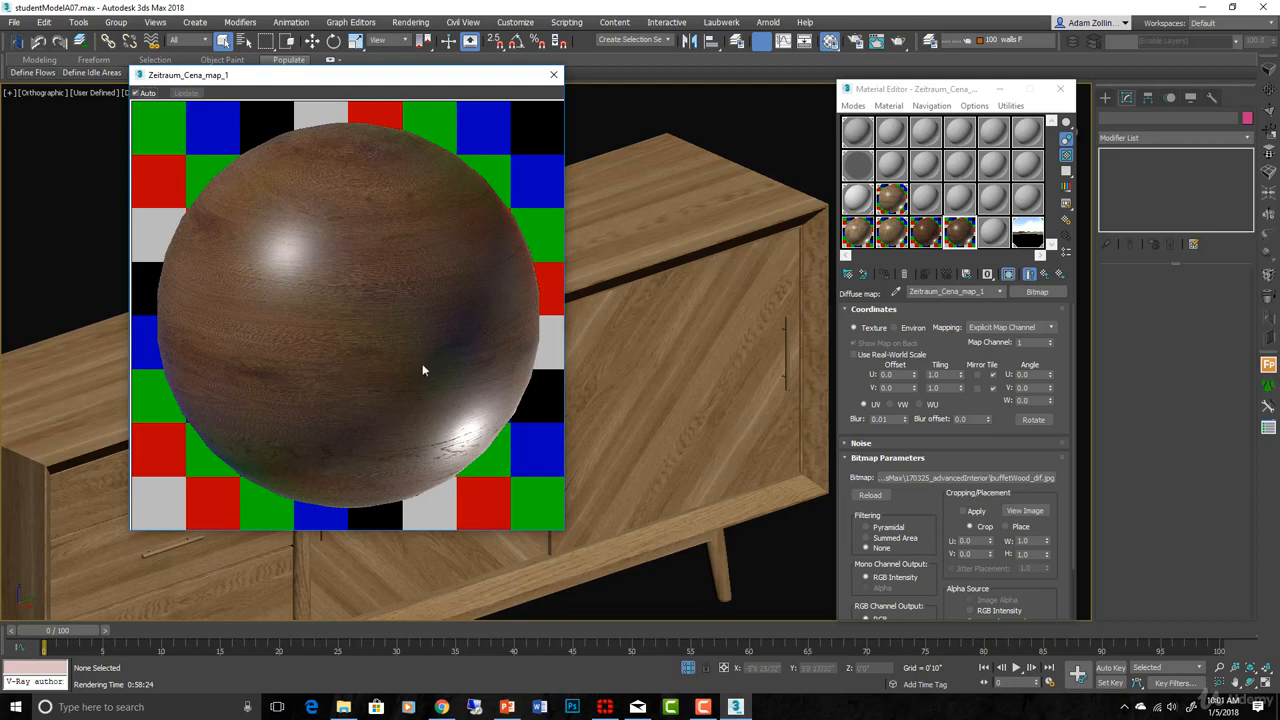
click(1024, 511)
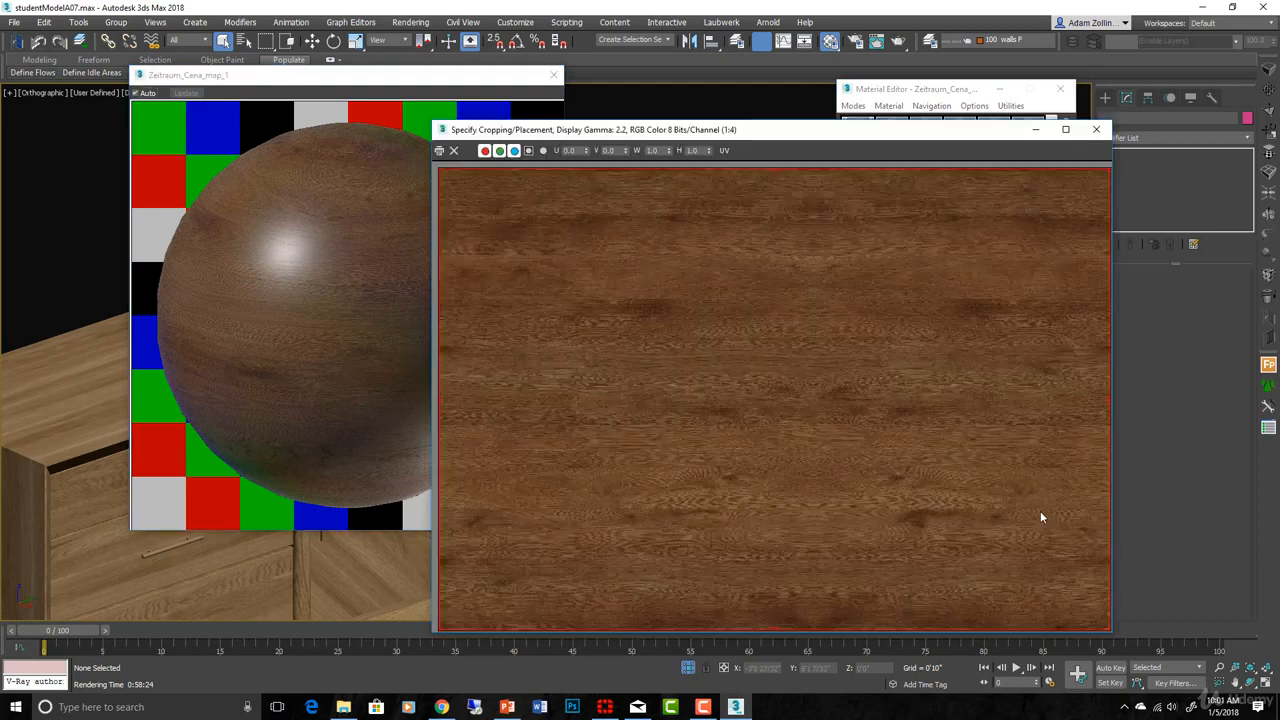
scroll(835, 457, up, 1)
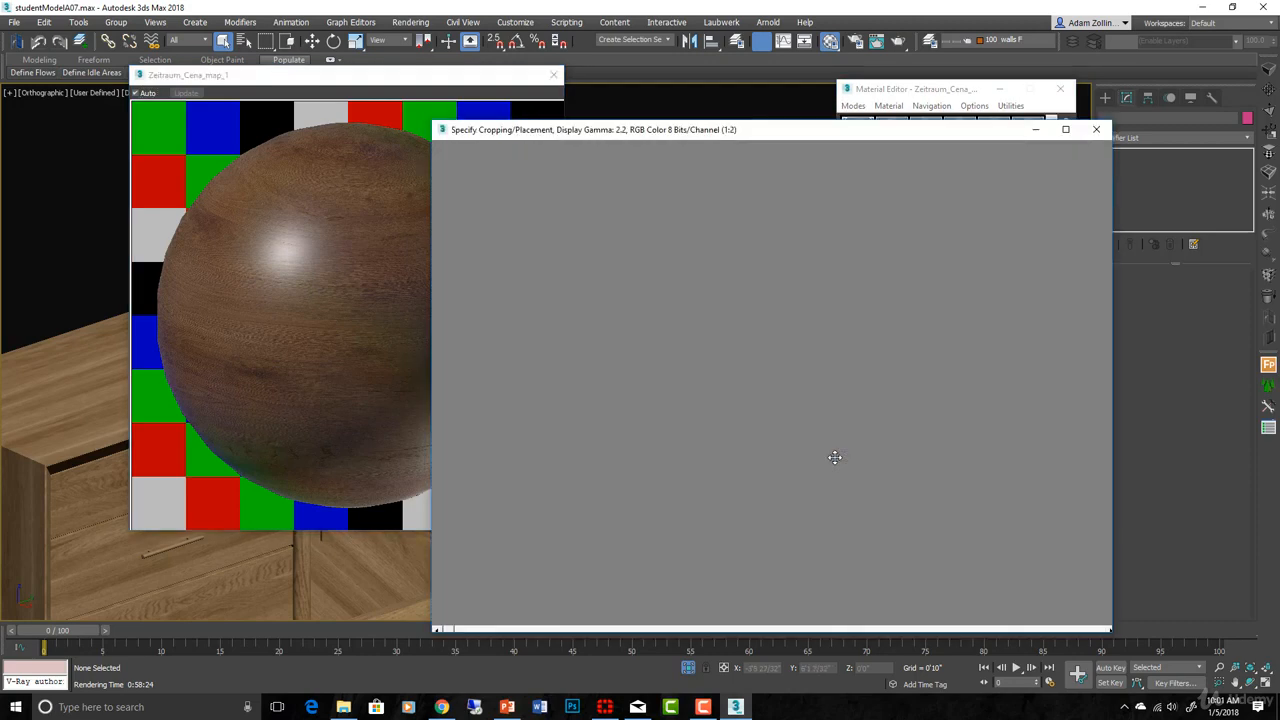
scroll(835, 457, down, 2)
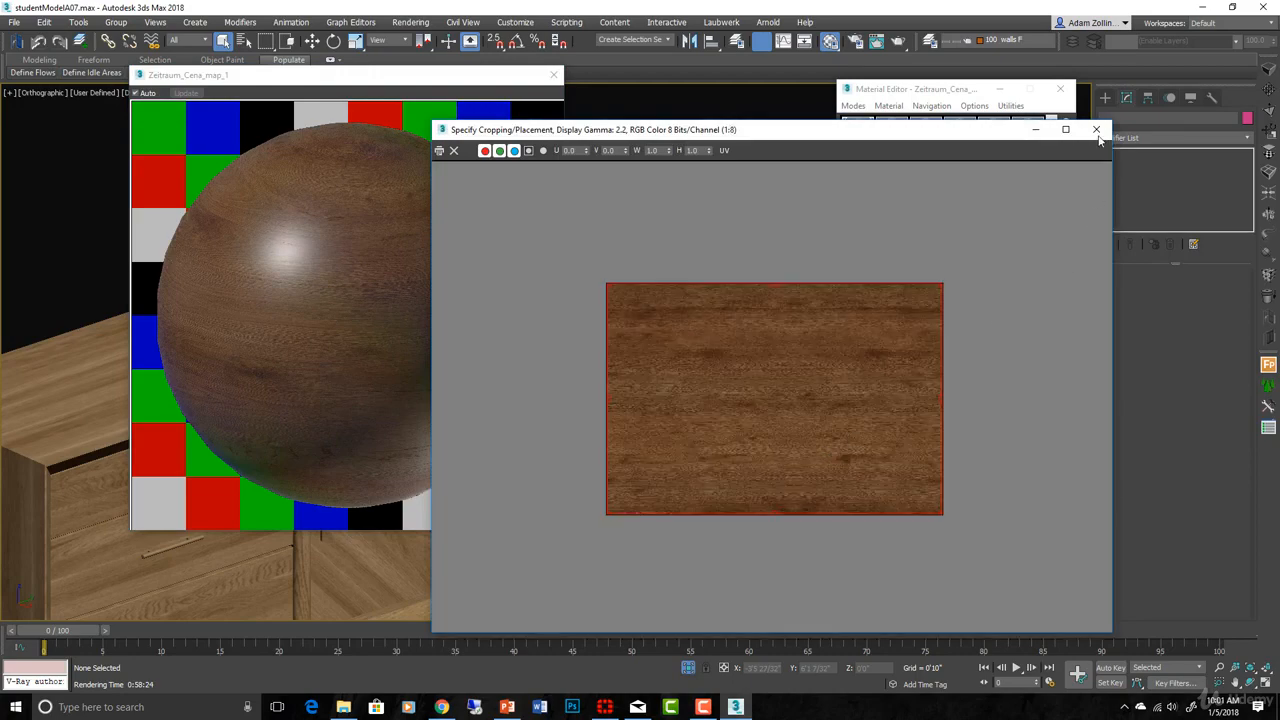
click(1097, 130)
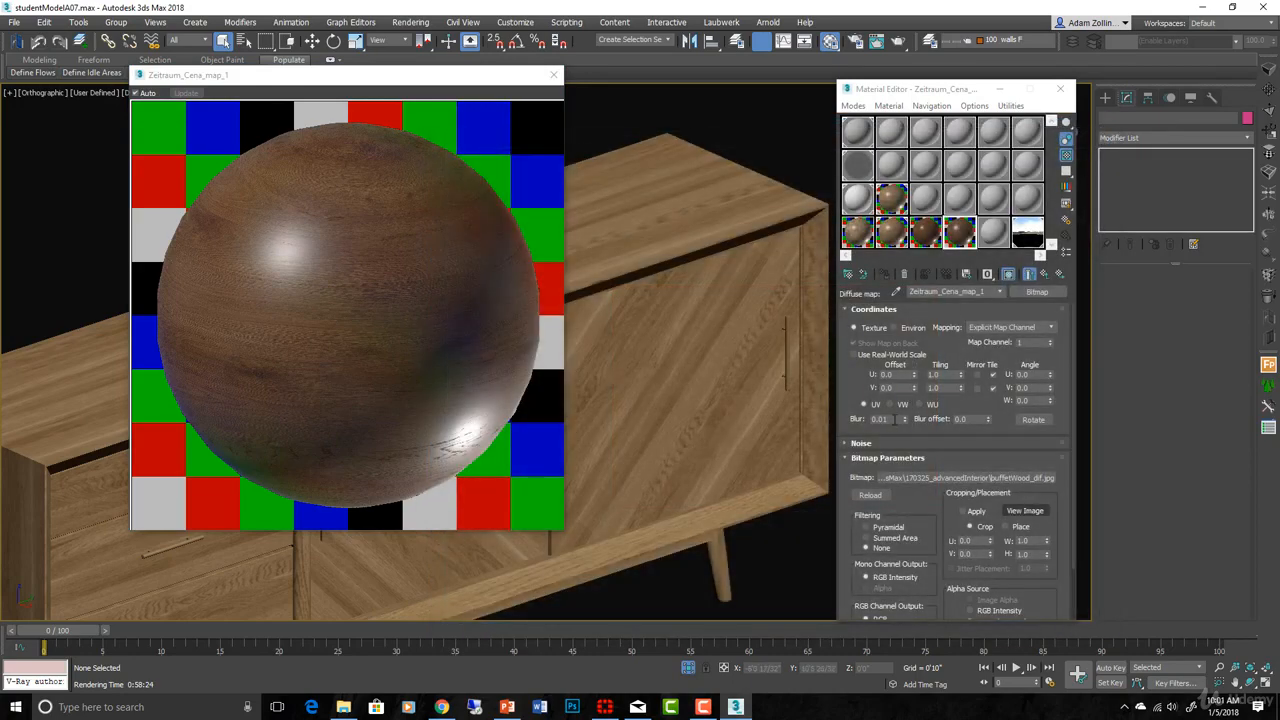
text(0.3)
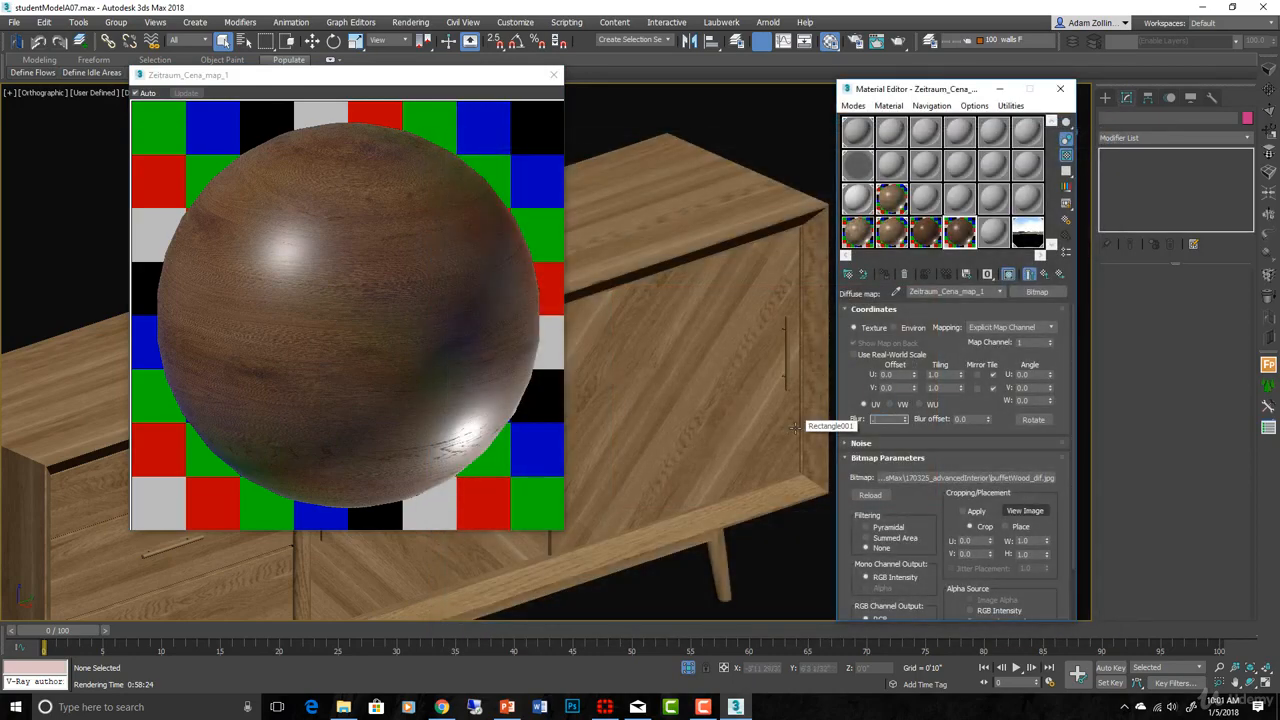
key(Return)
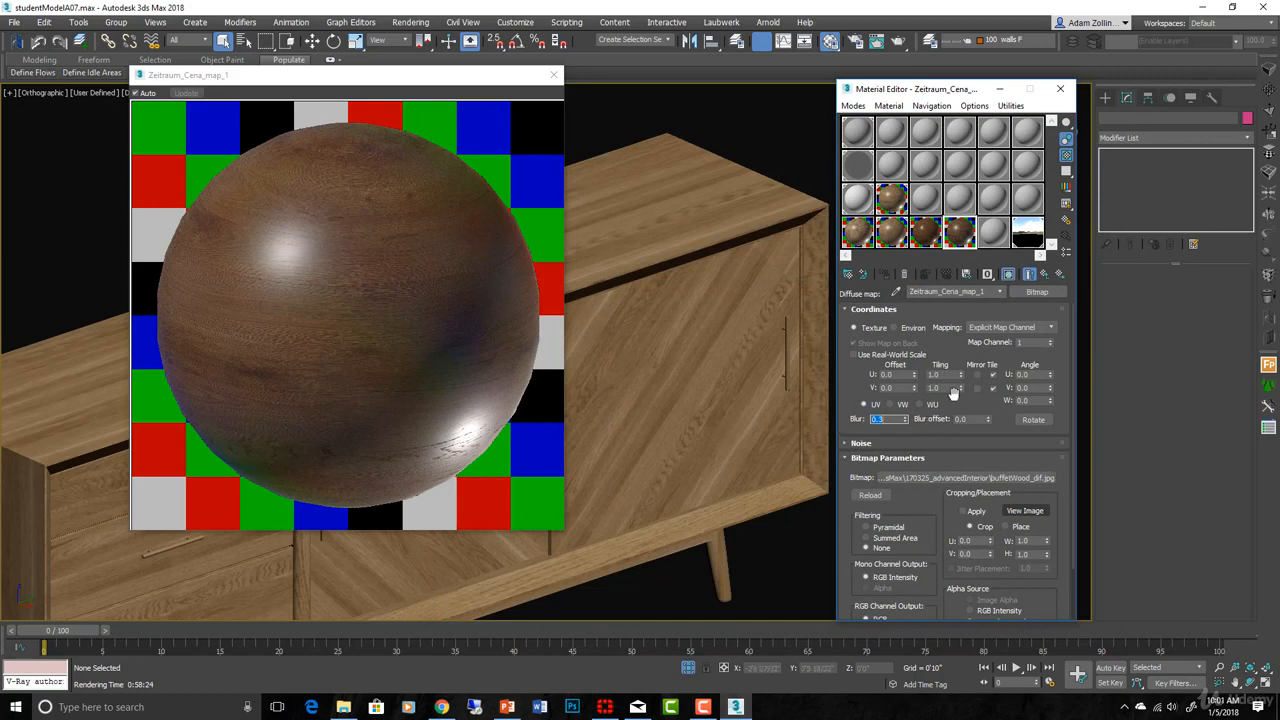
- Load buffetWood_ref into the Reflect map and open the bump map's bitmap file browser
click(1044, 276)
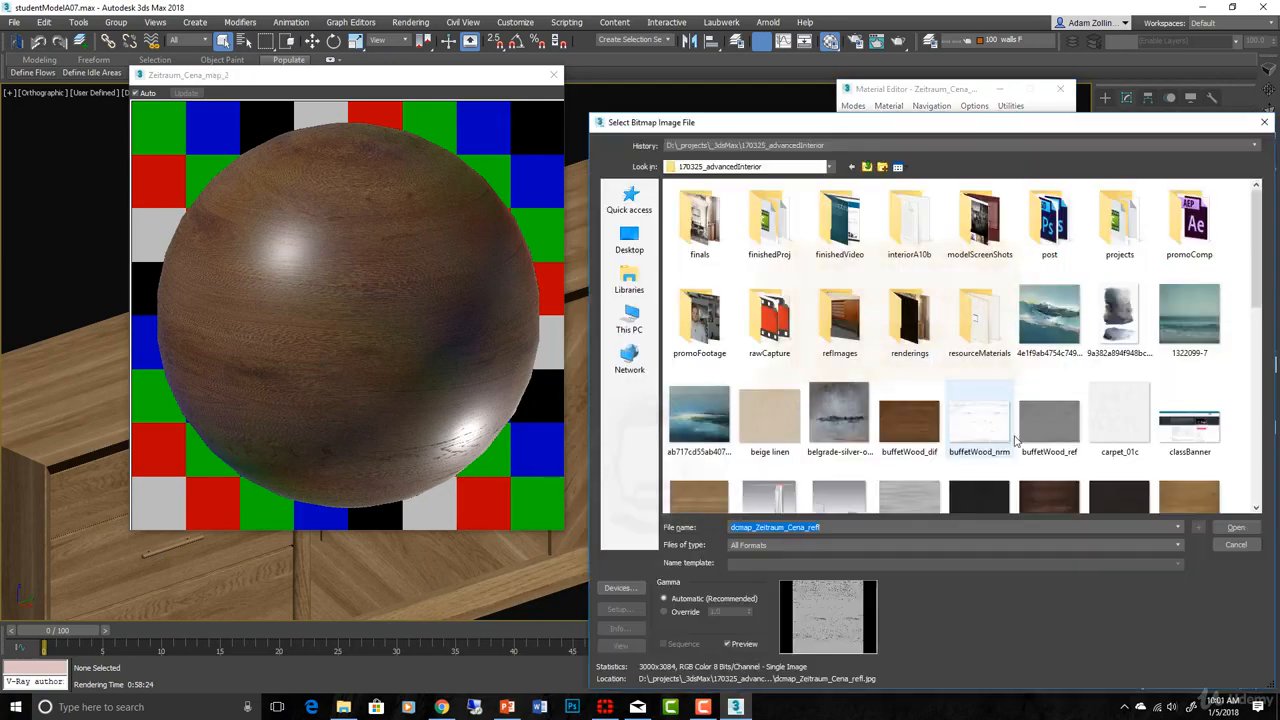
double_click(1045, 425)
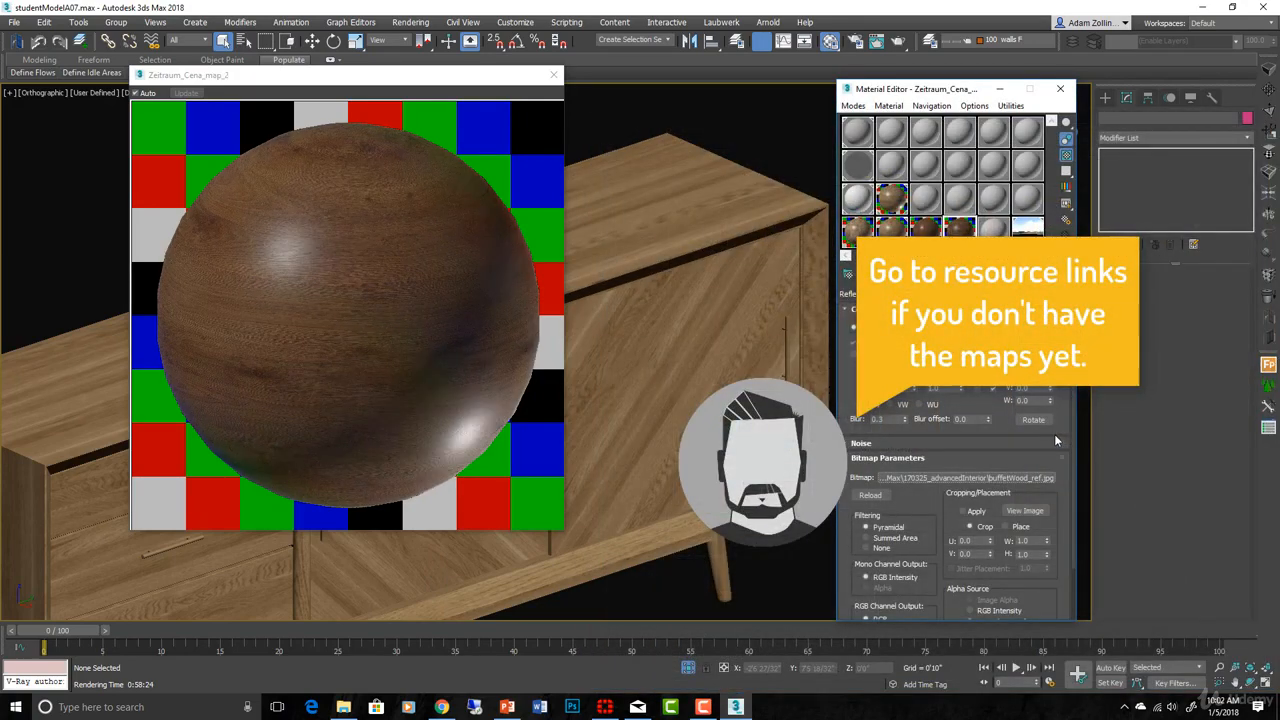
click(1045, 274)
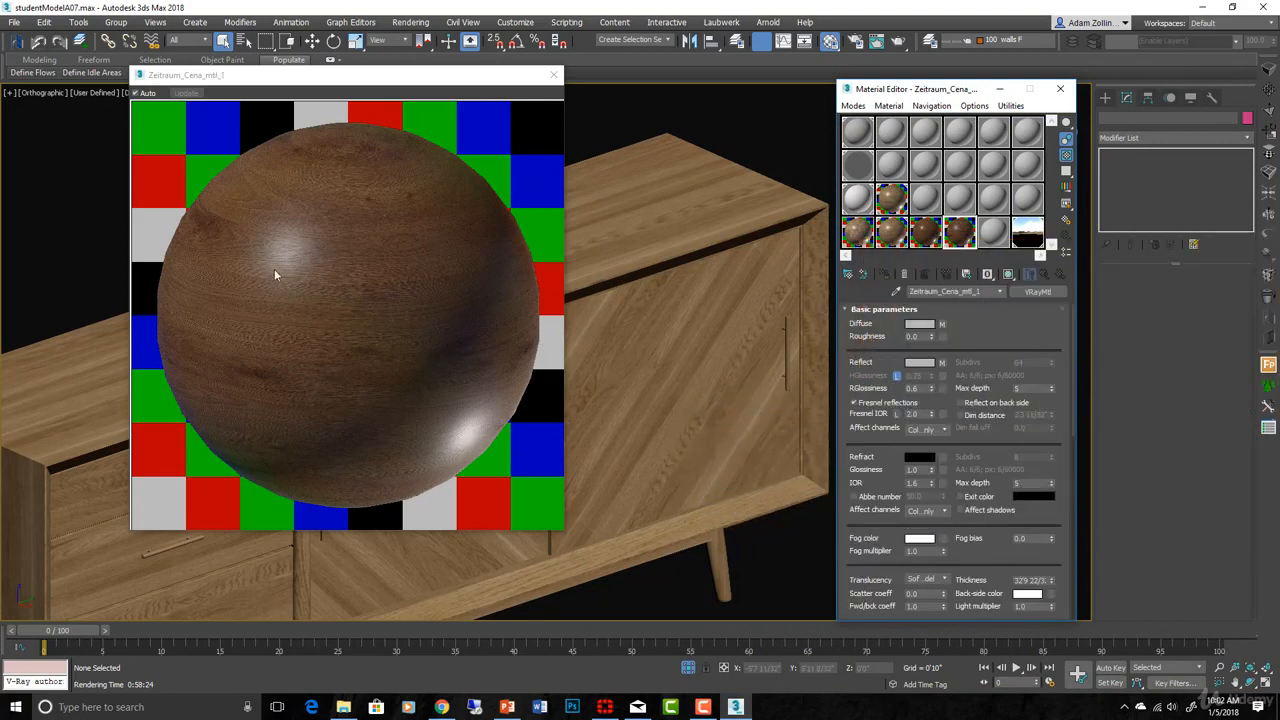
scroll(1009, 445, down, 2)
scroll(1015, 420, down, 6)
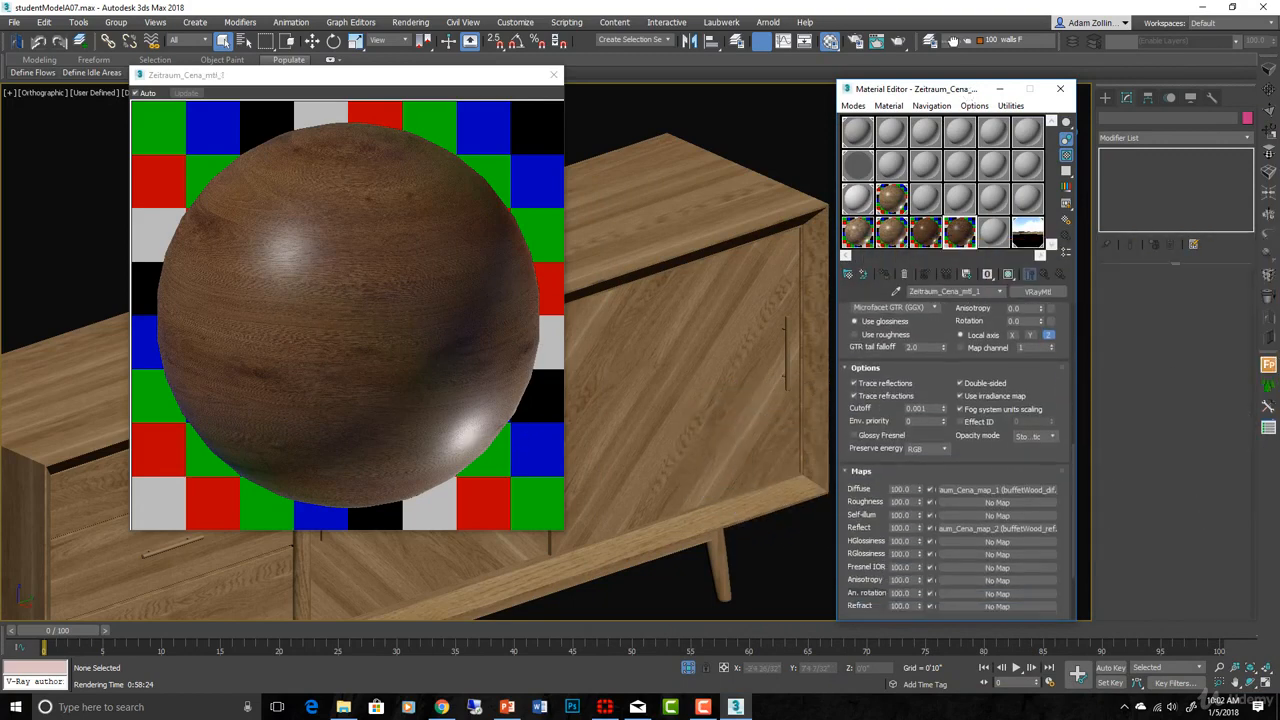
click(1015, 420)
click(1015, 420)
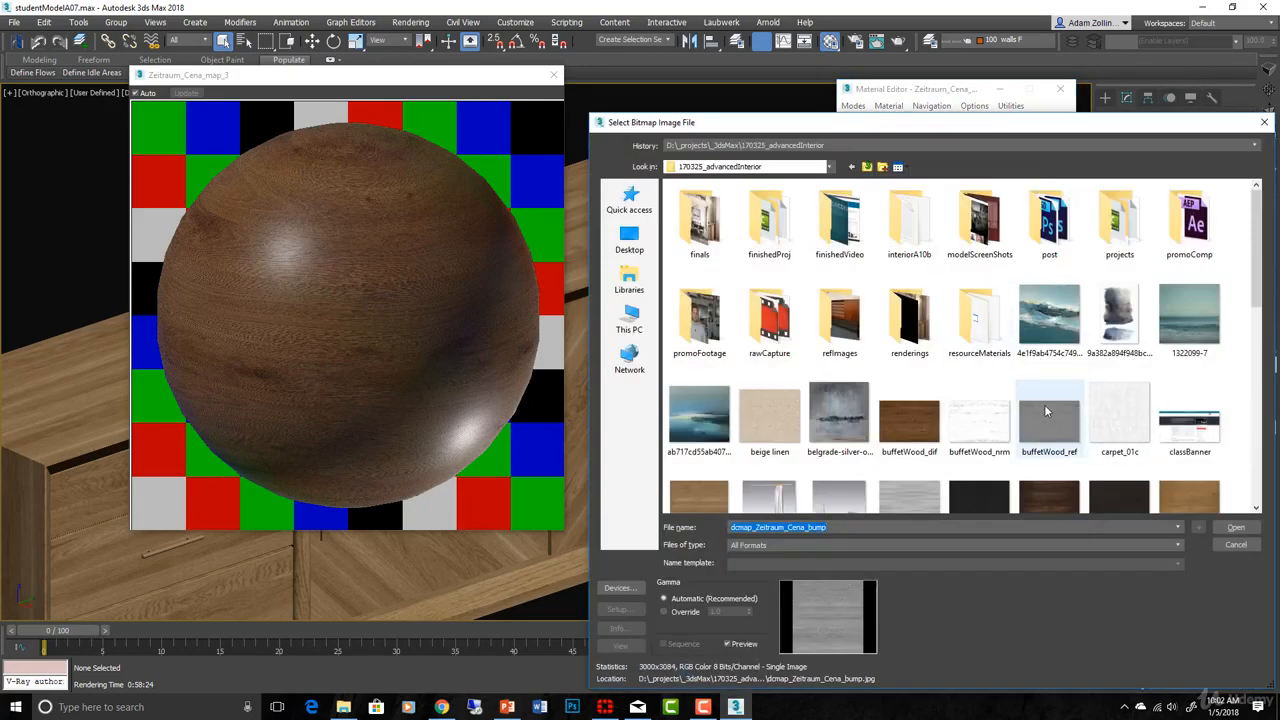
- Load buffetWood_nrm as the bump bitmap and change its blur from 0.01 to 0.5
double_click(985, 417)
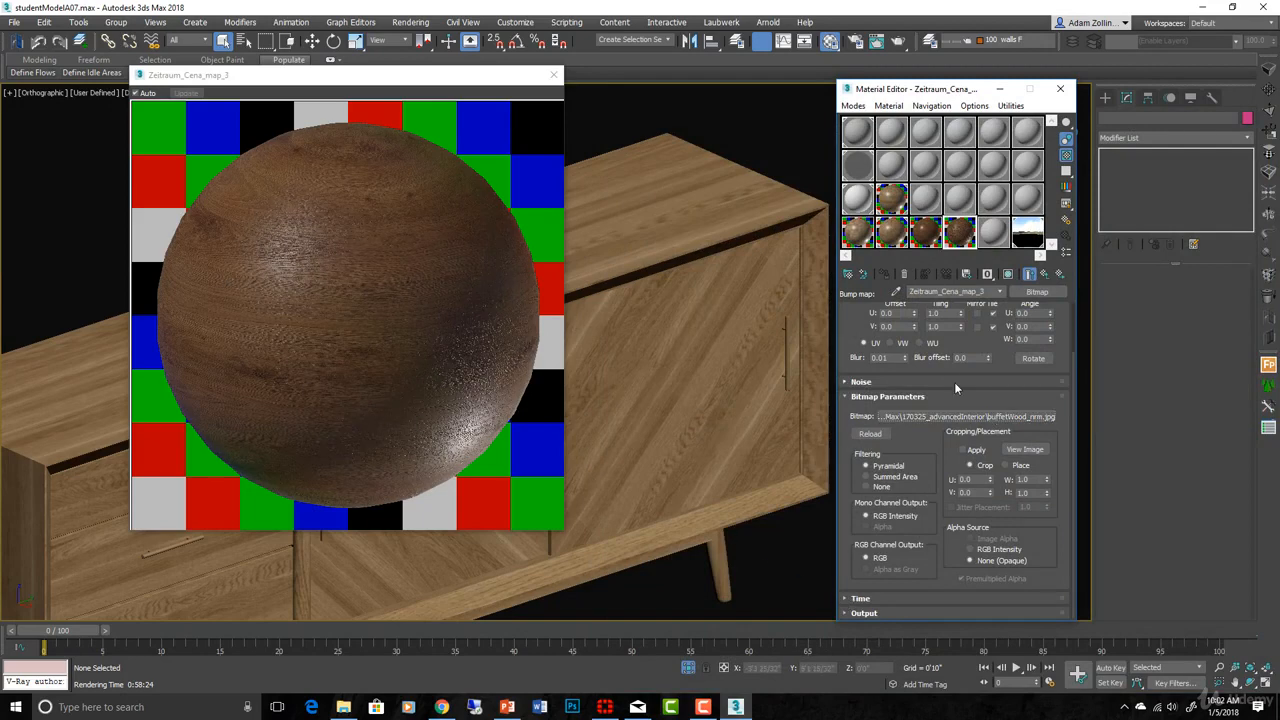
drag(895, 358, 822, 358)
key(BackSpace)
text(0.5)
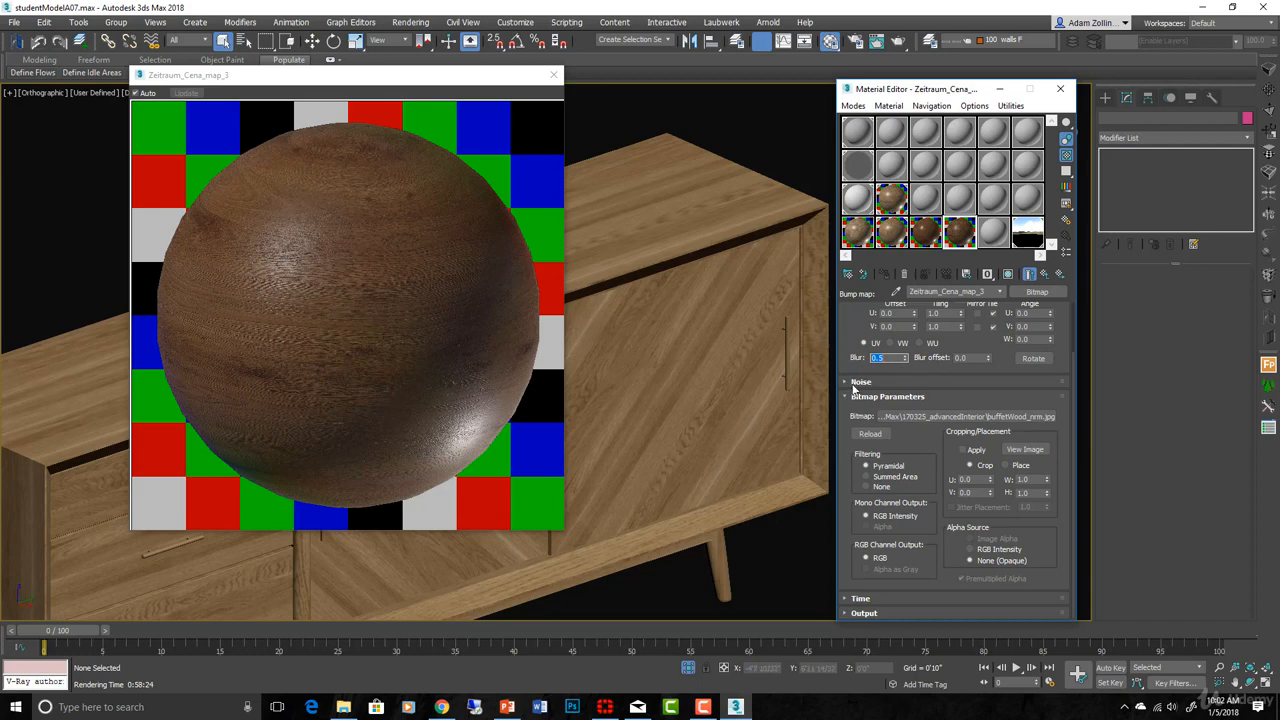
- Lower the wood material's Bump amount from 5.0 to 2.0
click(1031, 272)
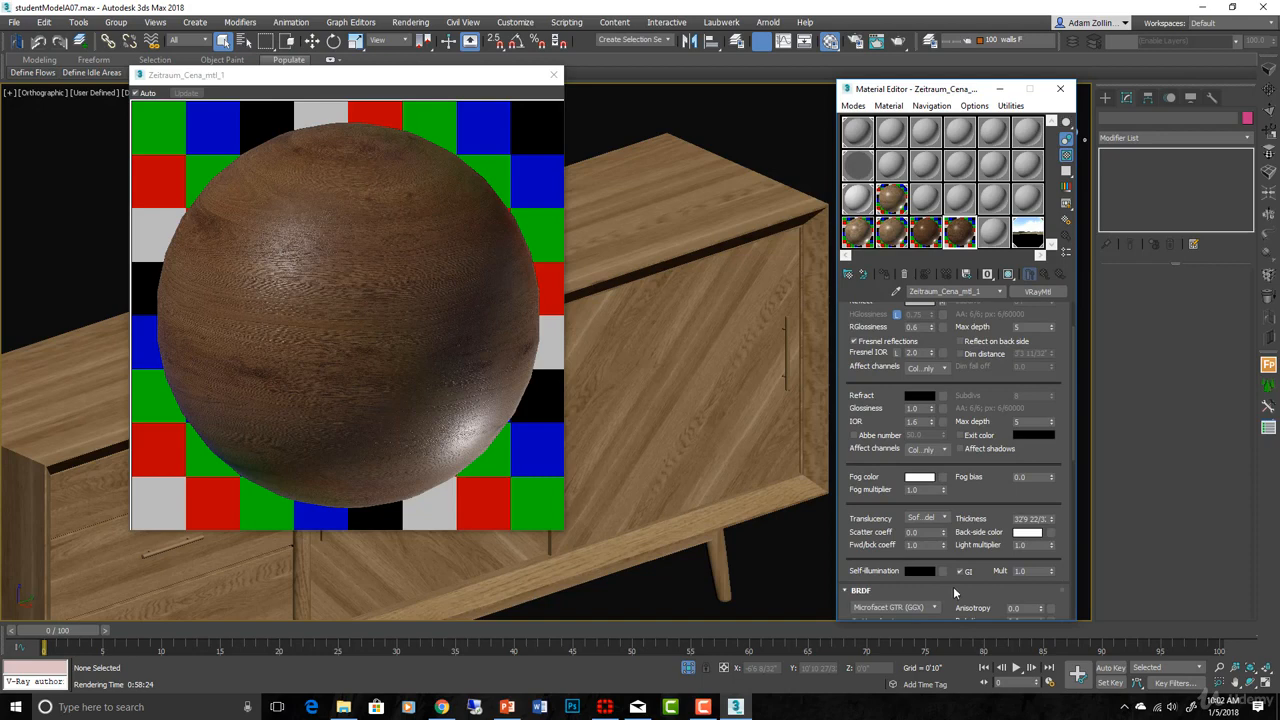
scroll(924, 490, down, 5)
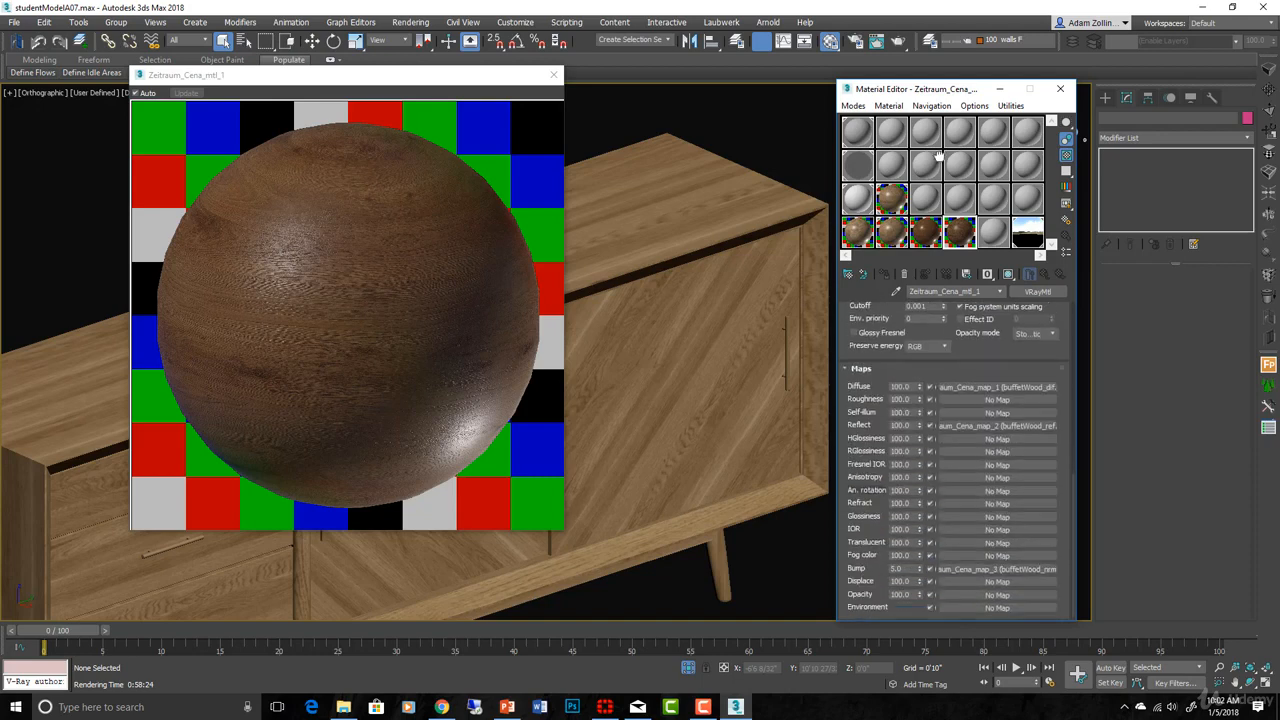
double_click(902, 568)
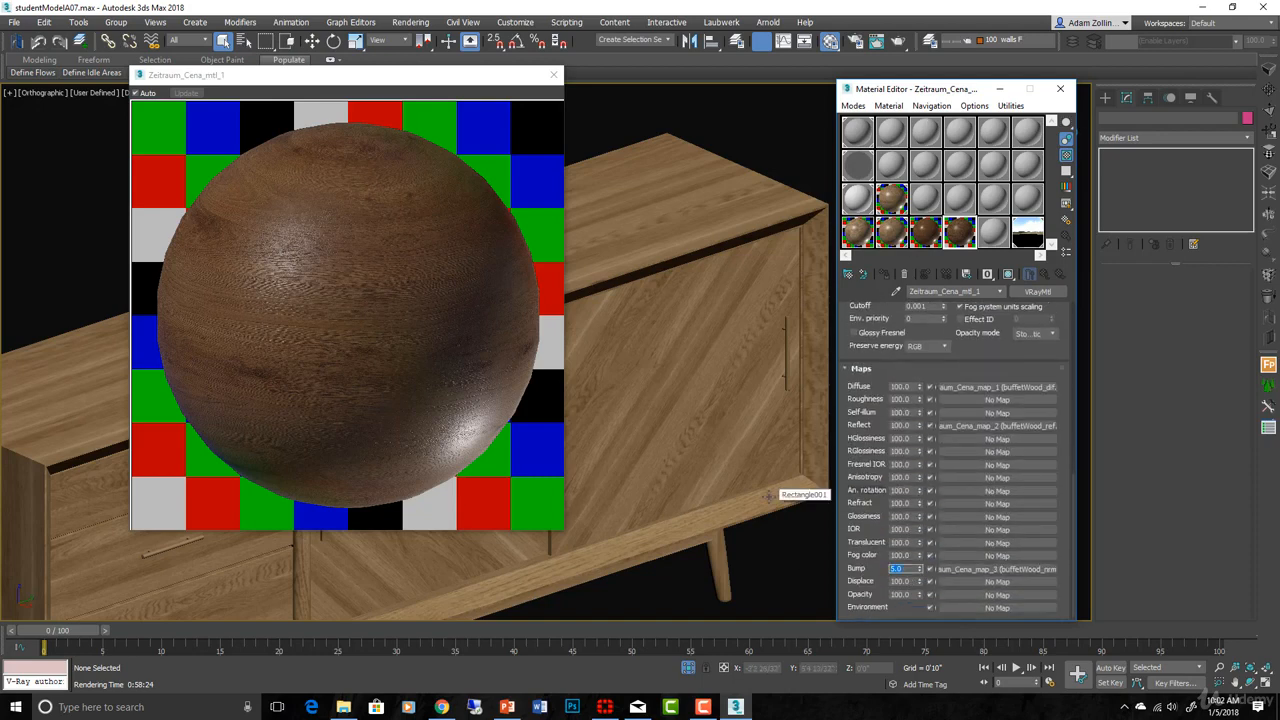
text(2.0)
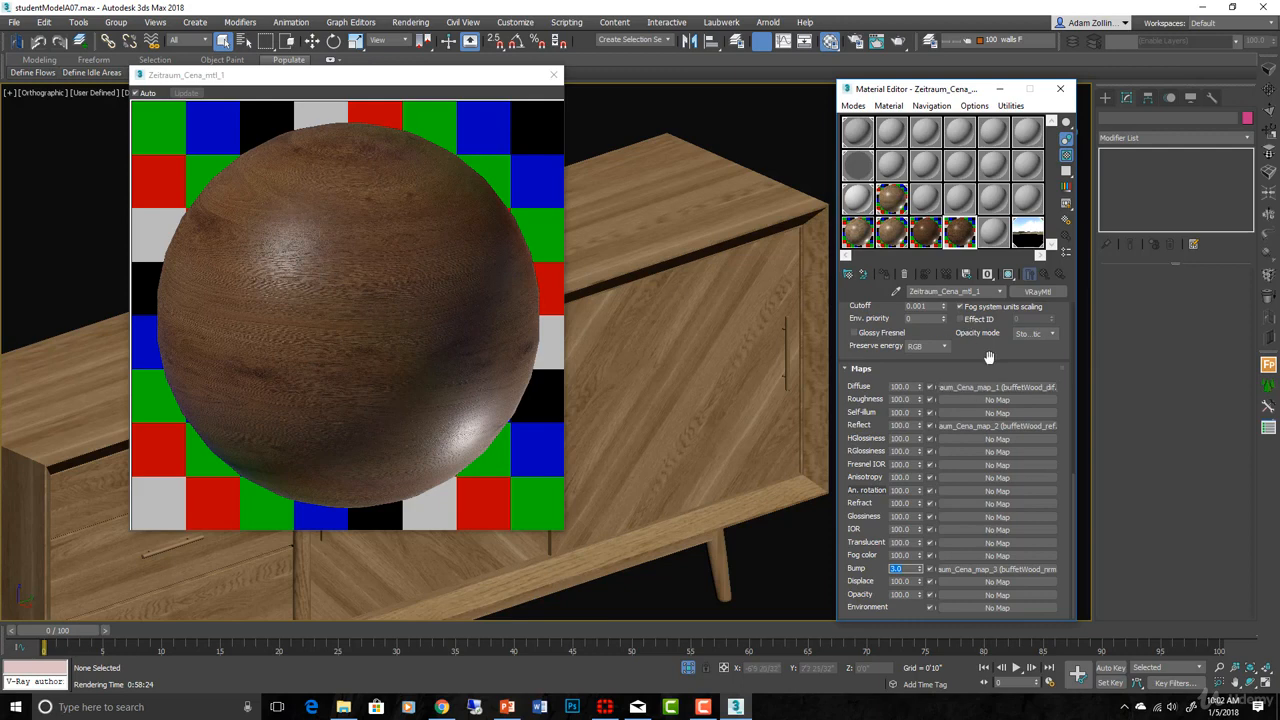
- Review the BRDF rollout and toggle Fresnel reflections off and back on
drag(988, 357, 970, 718)
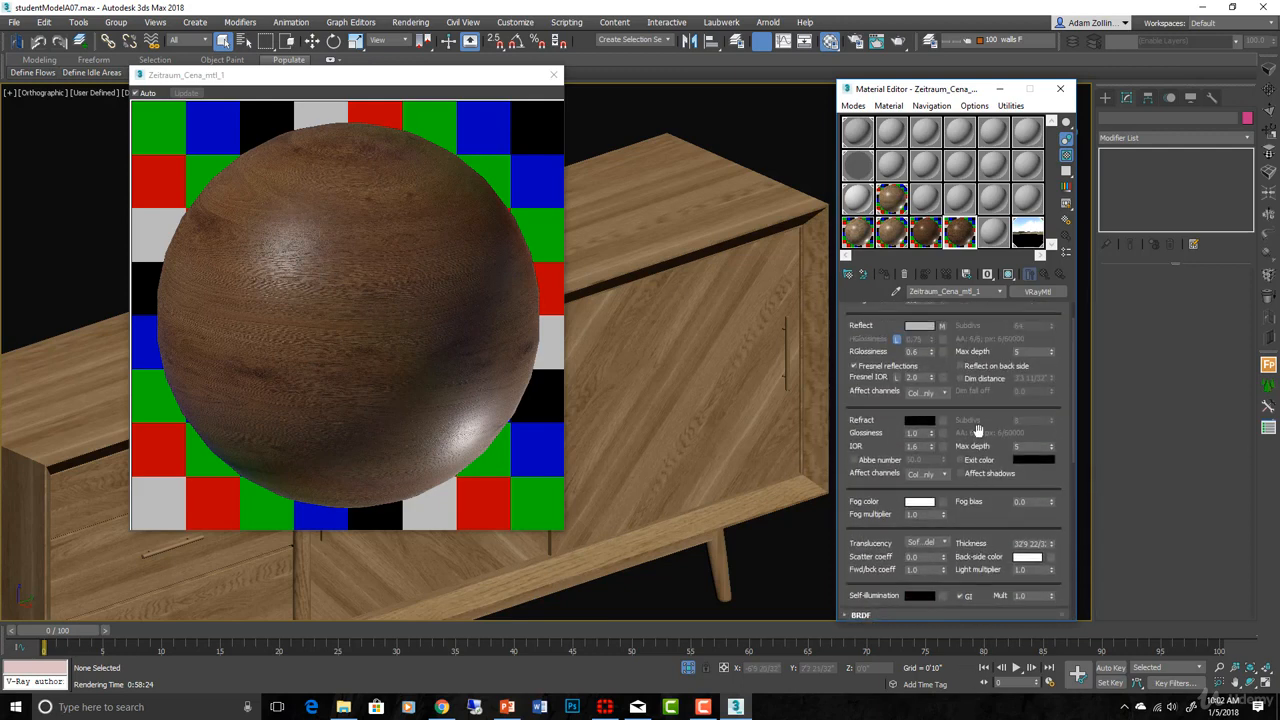
drag(975, 411, 992, 578)
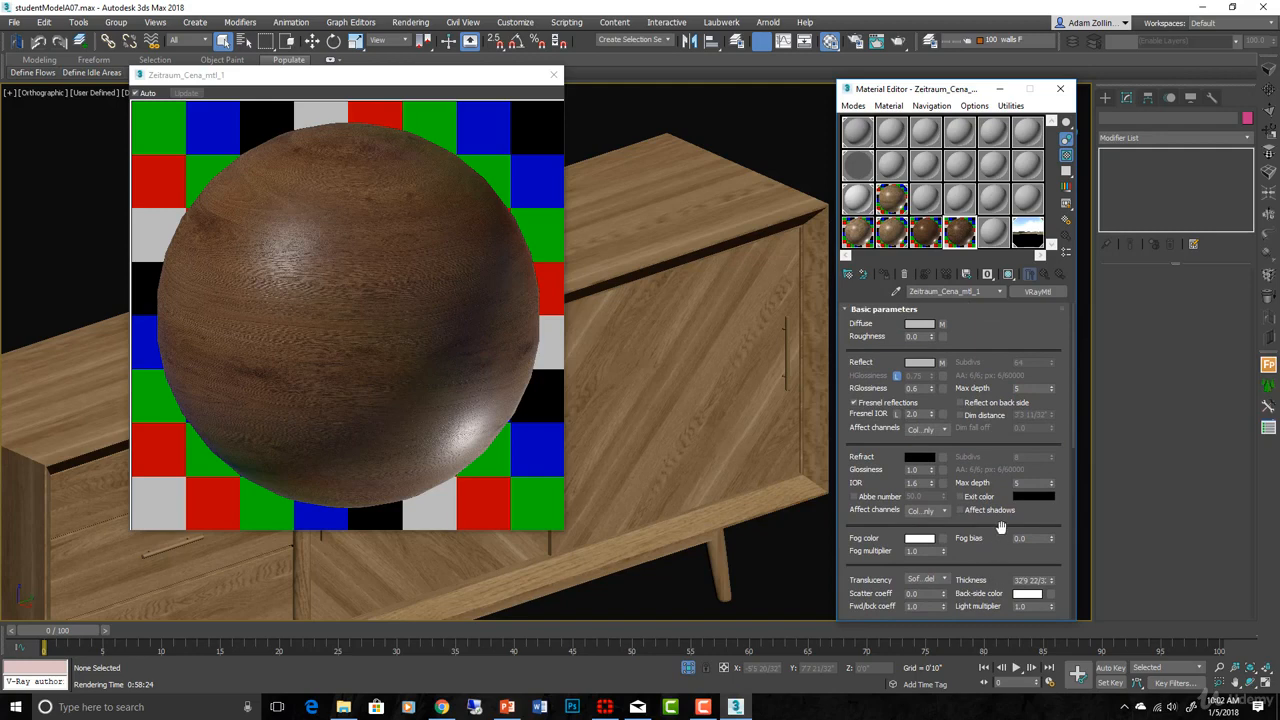
drag(1008, 512, 980, 278)
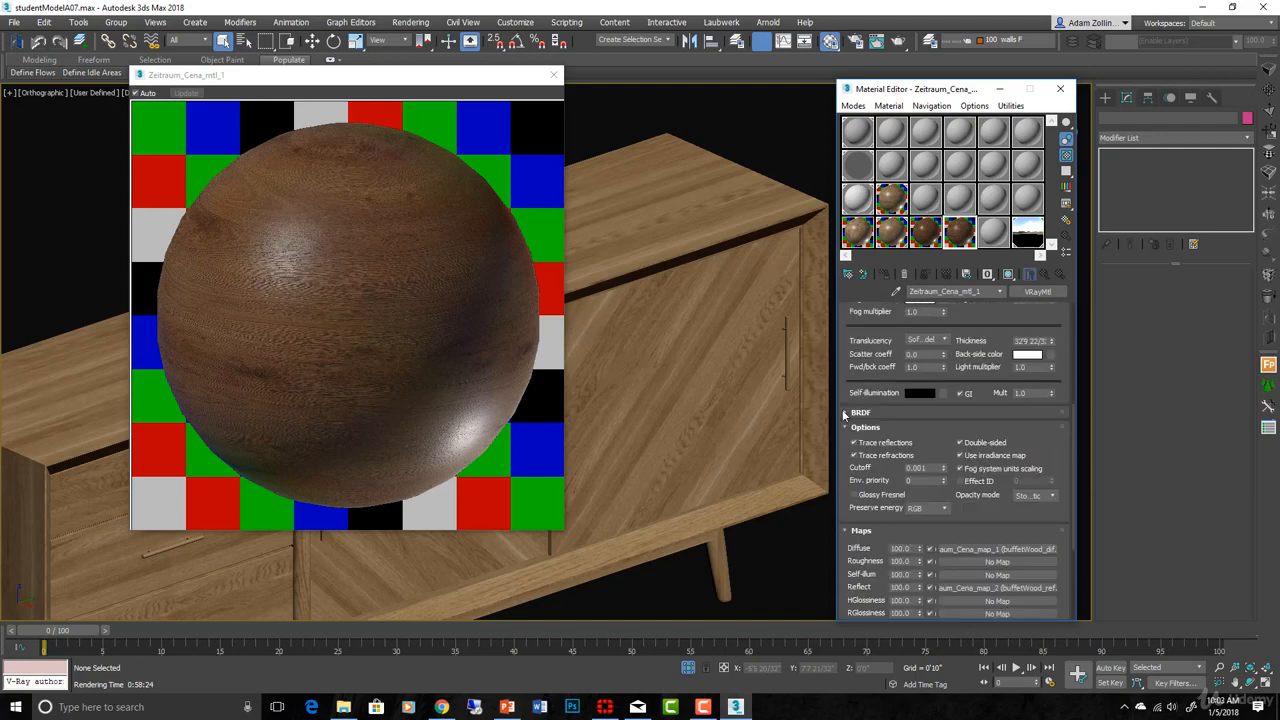
click(845, 413)
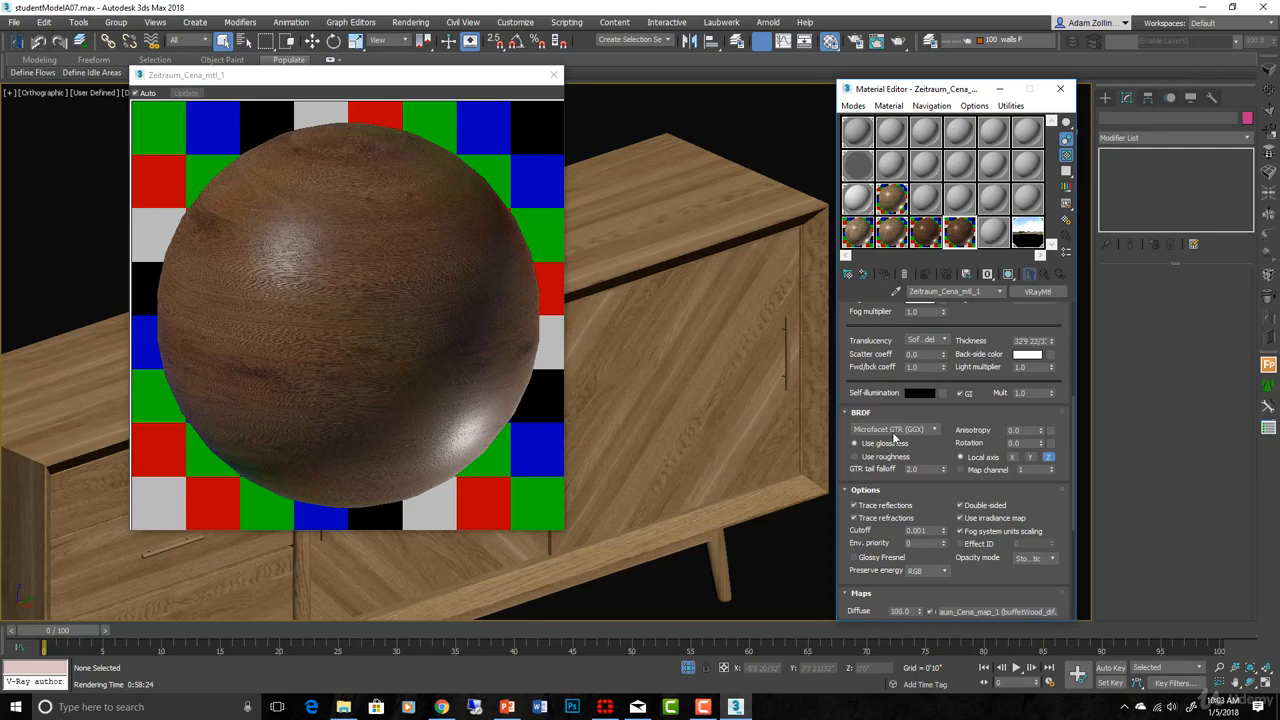
scroll(919, 437, up, 5)
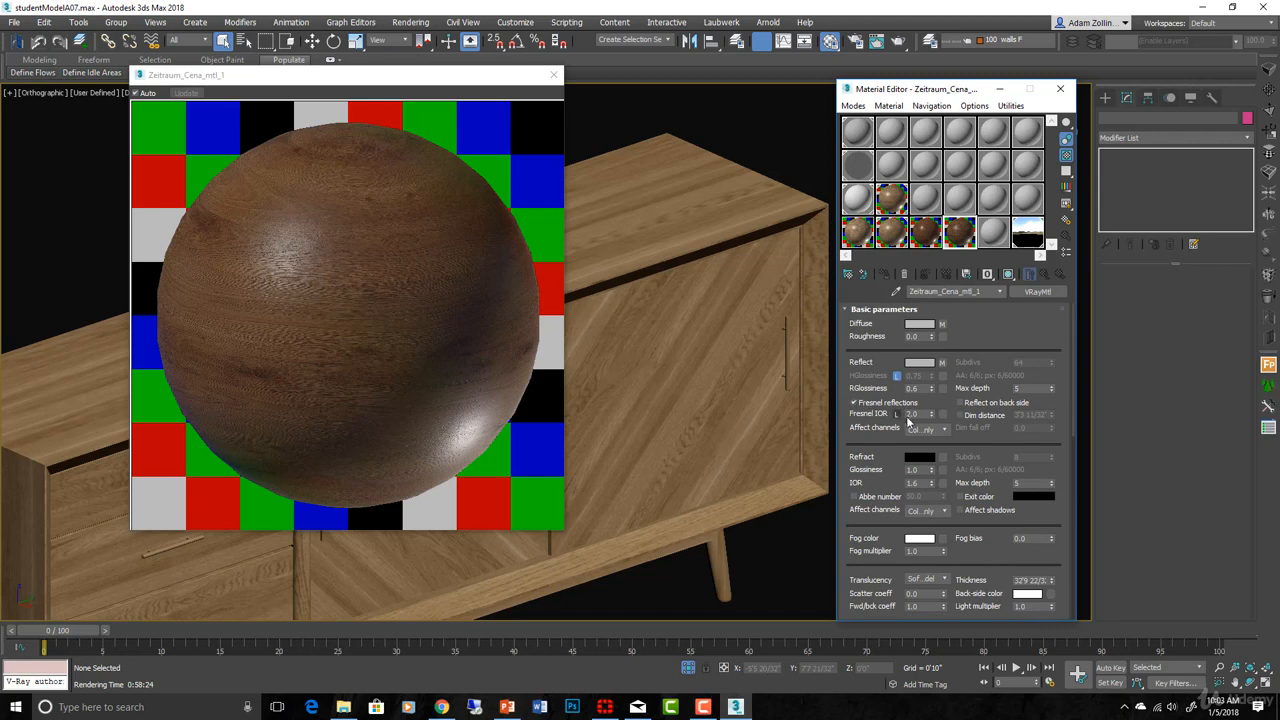
click(853, 403)
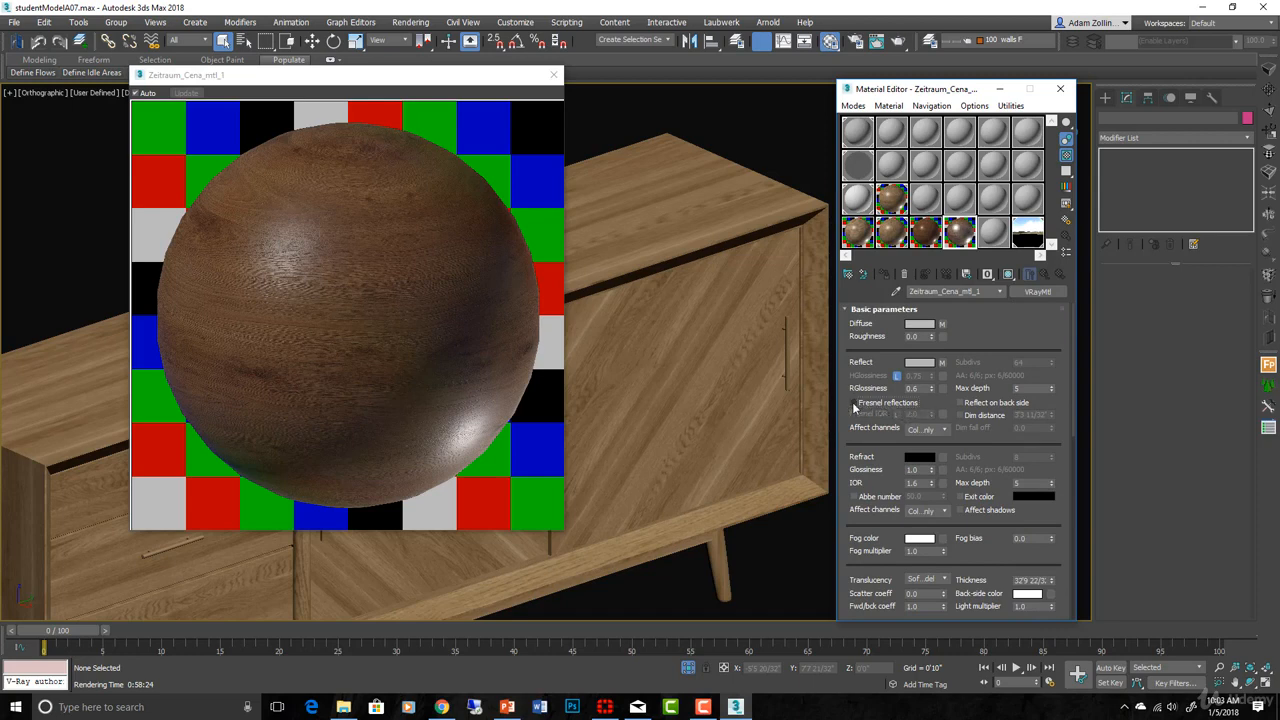
click(853, 403)
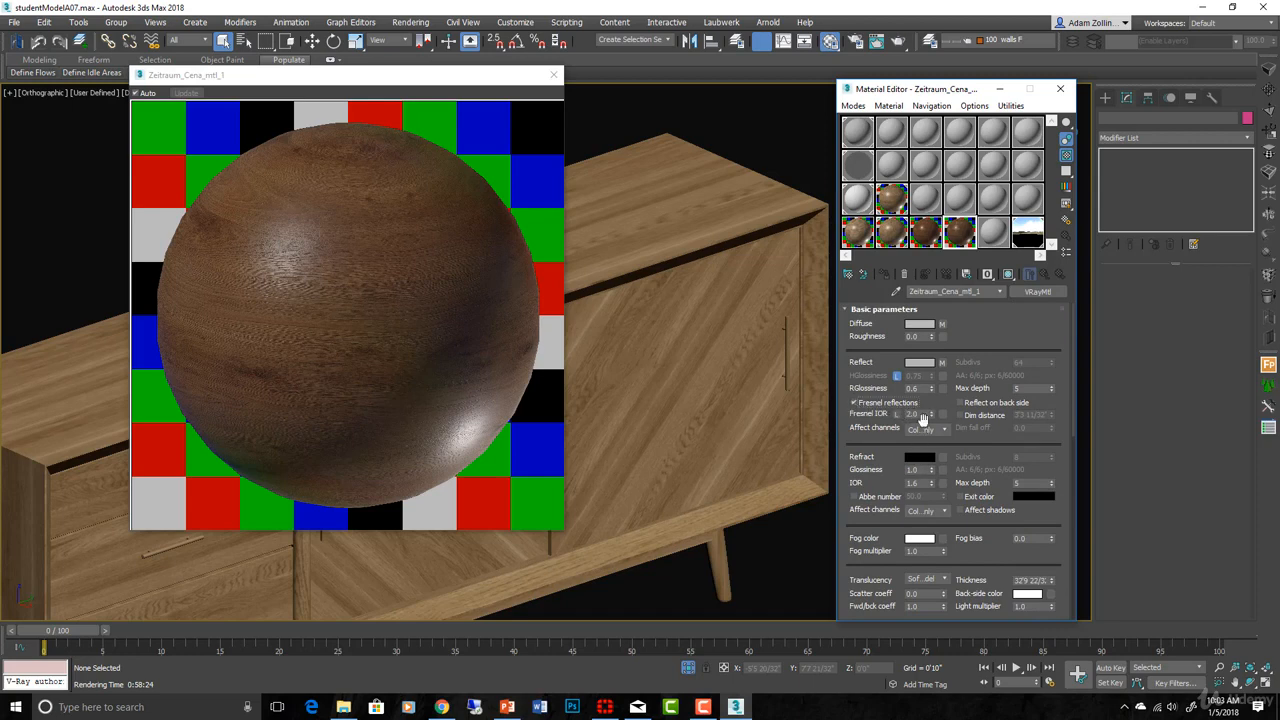
- Enter 3 in the Fresnel IOR field and lower reflection glossiness from 0.6 to 0.5
click(918, 414)
text(3)
key(shift+Tab)
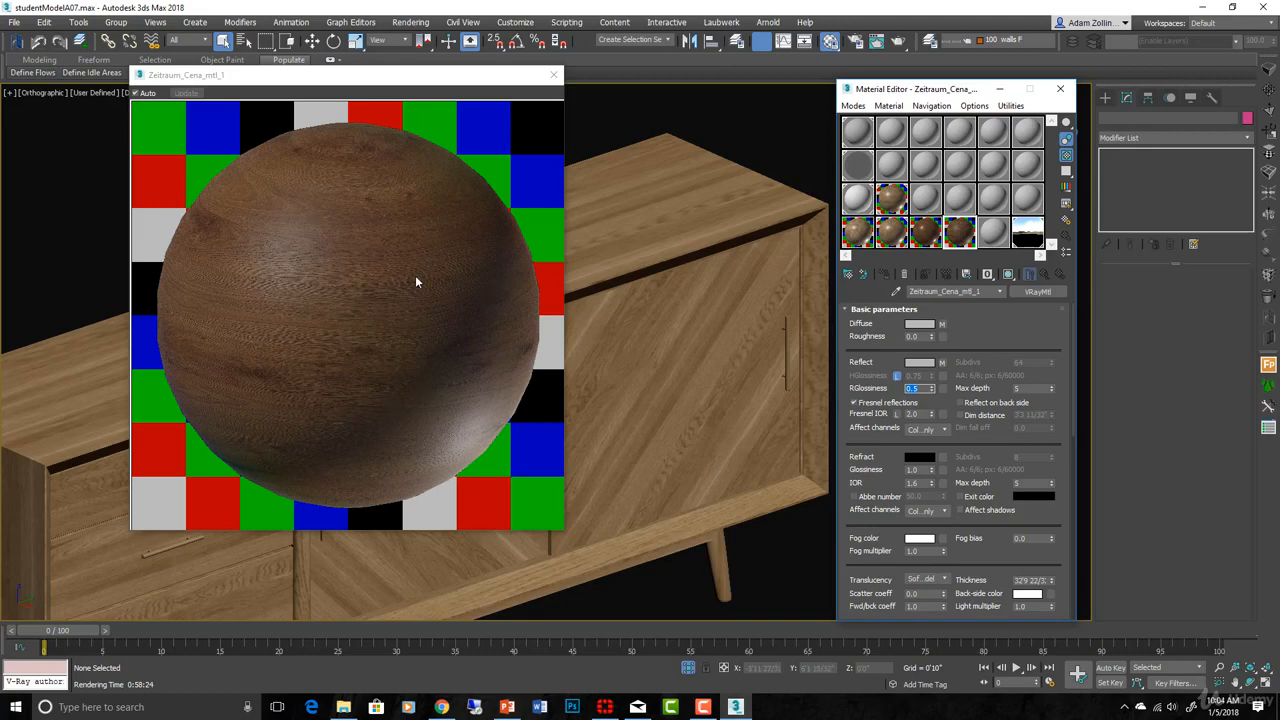
scroll(955, 450, down, 8)
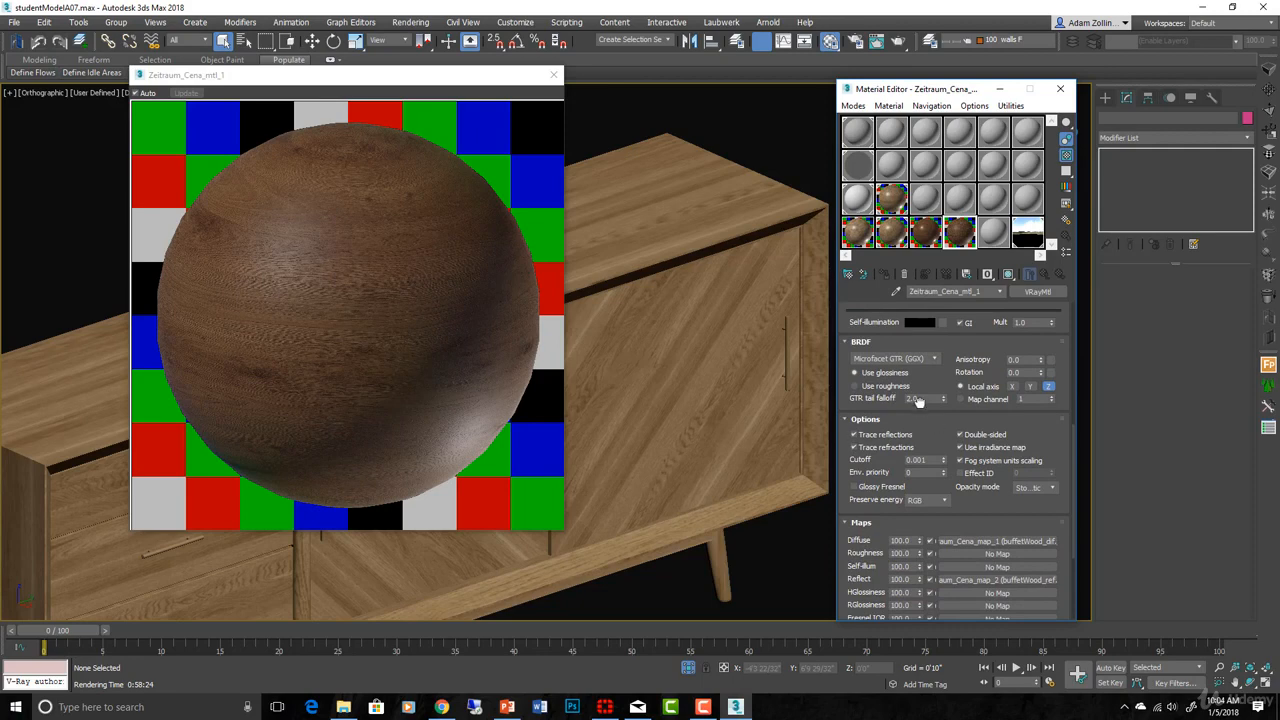
drag(918, 403, 915, 619)
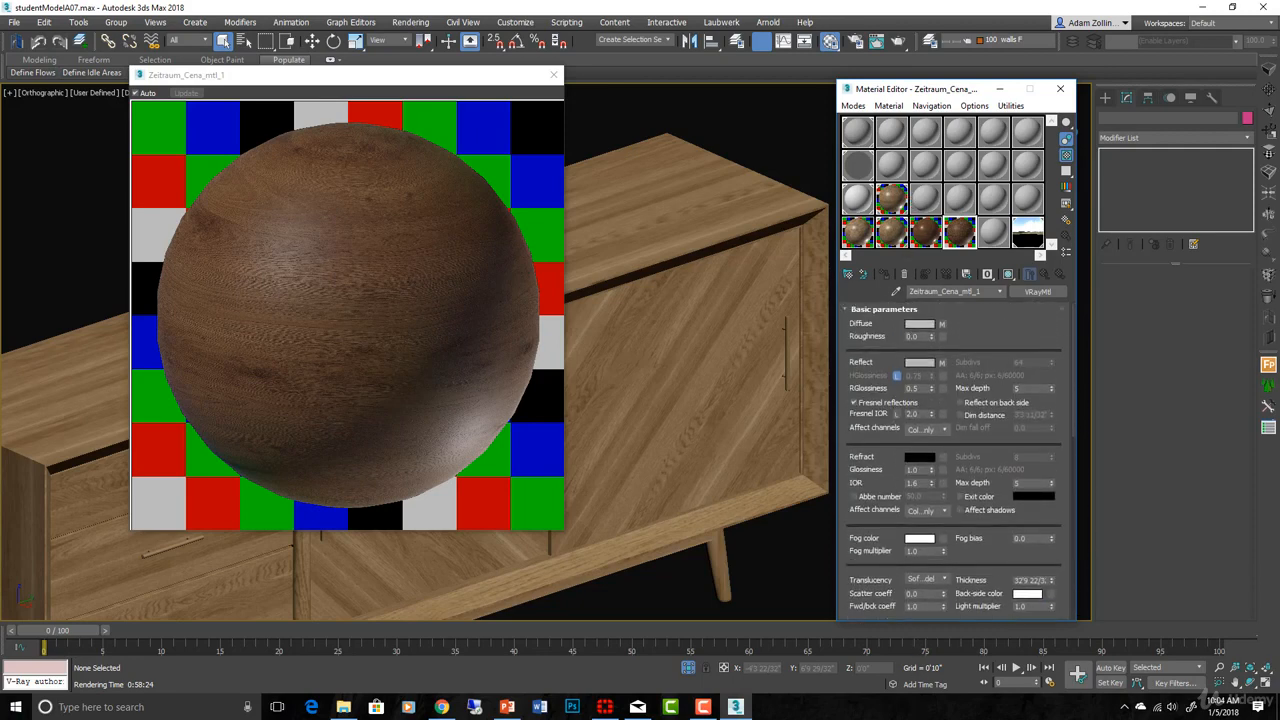
scroll(964, 345, down, 5)
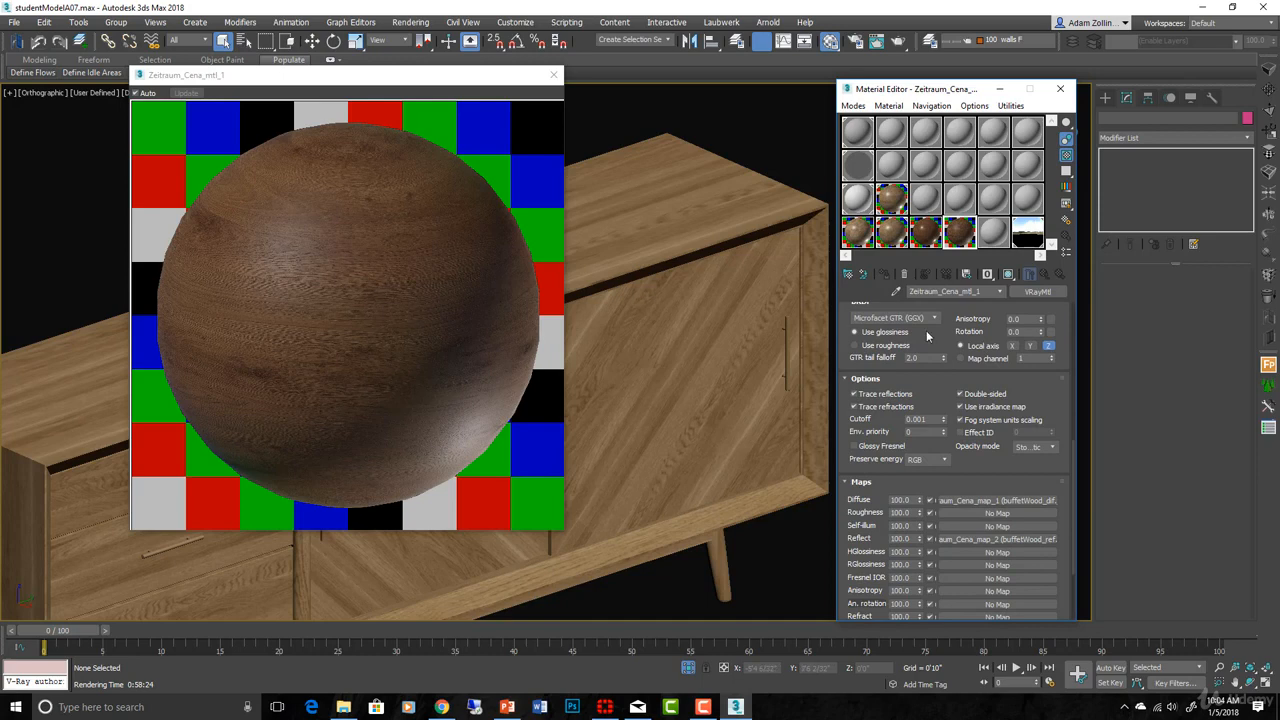
drag(940, 367, 940, 401)
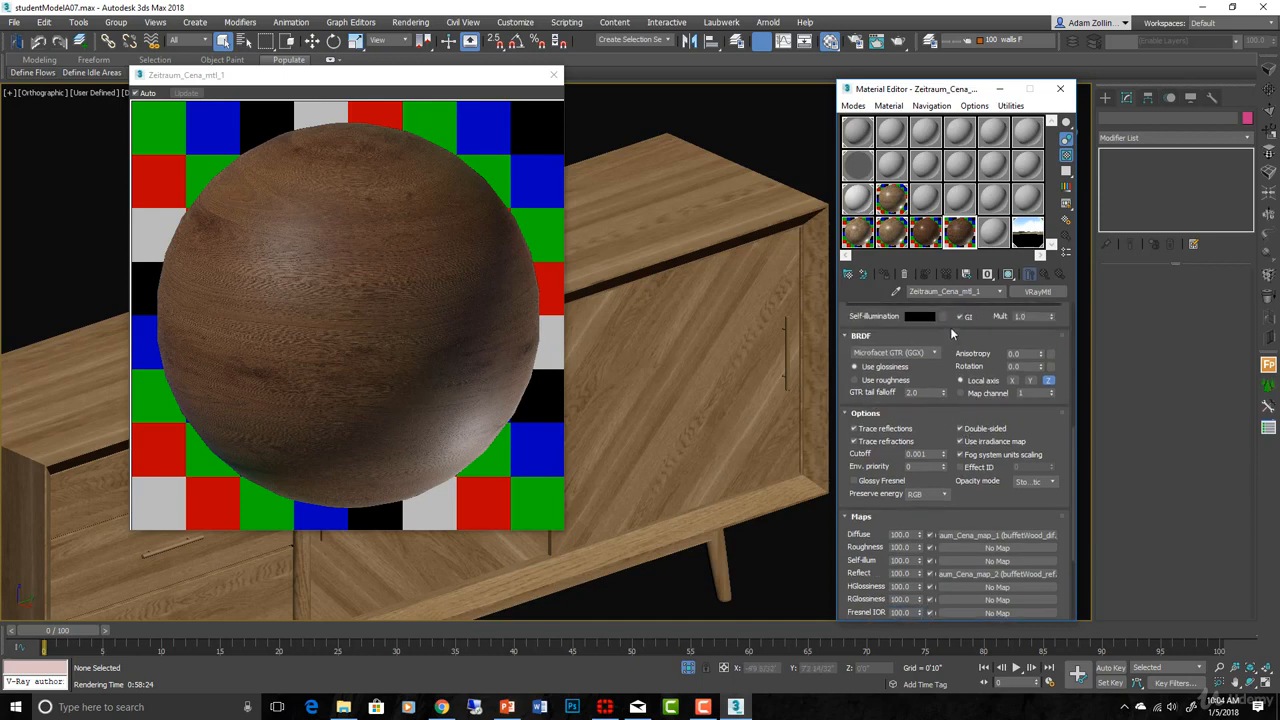
scroll(950, 327, up, 10)
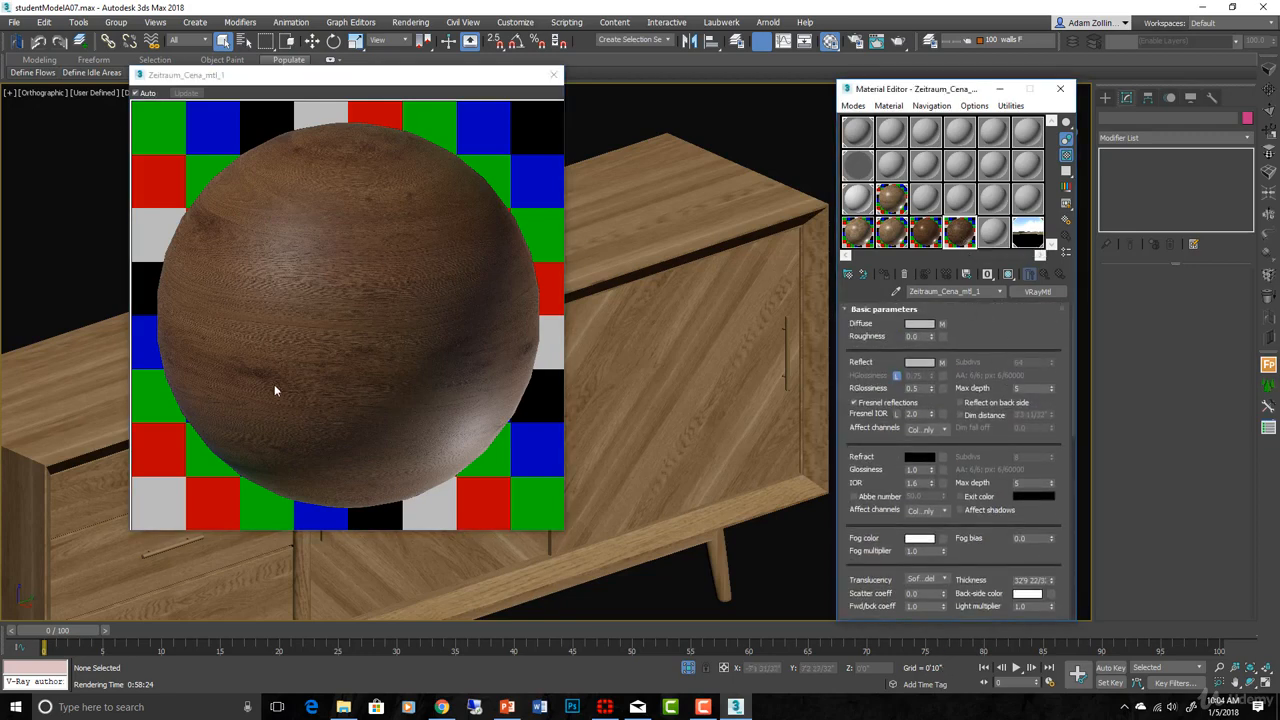
- Switch Zeitraum_Cena_mtl_1 from VRayMtl to VRayBlendMtl, keeping the old material as sub-material
click(1038, 292)
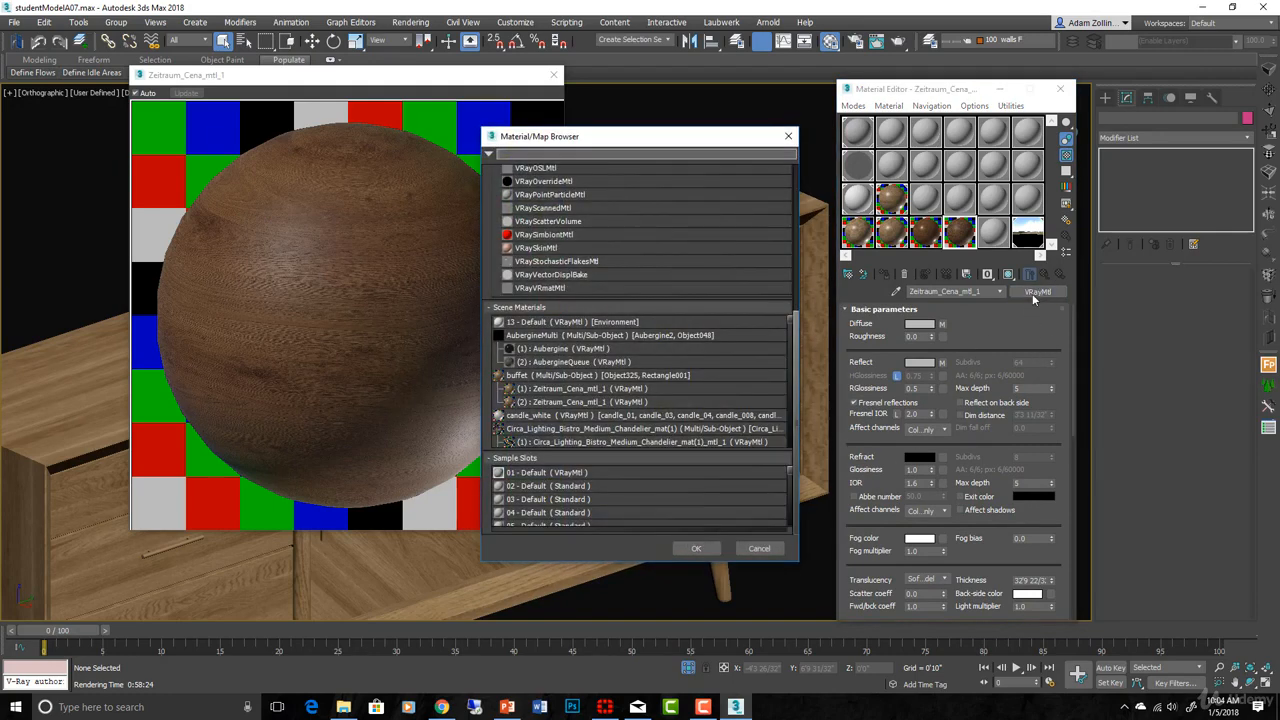
drag(791, 334, 800, 174)
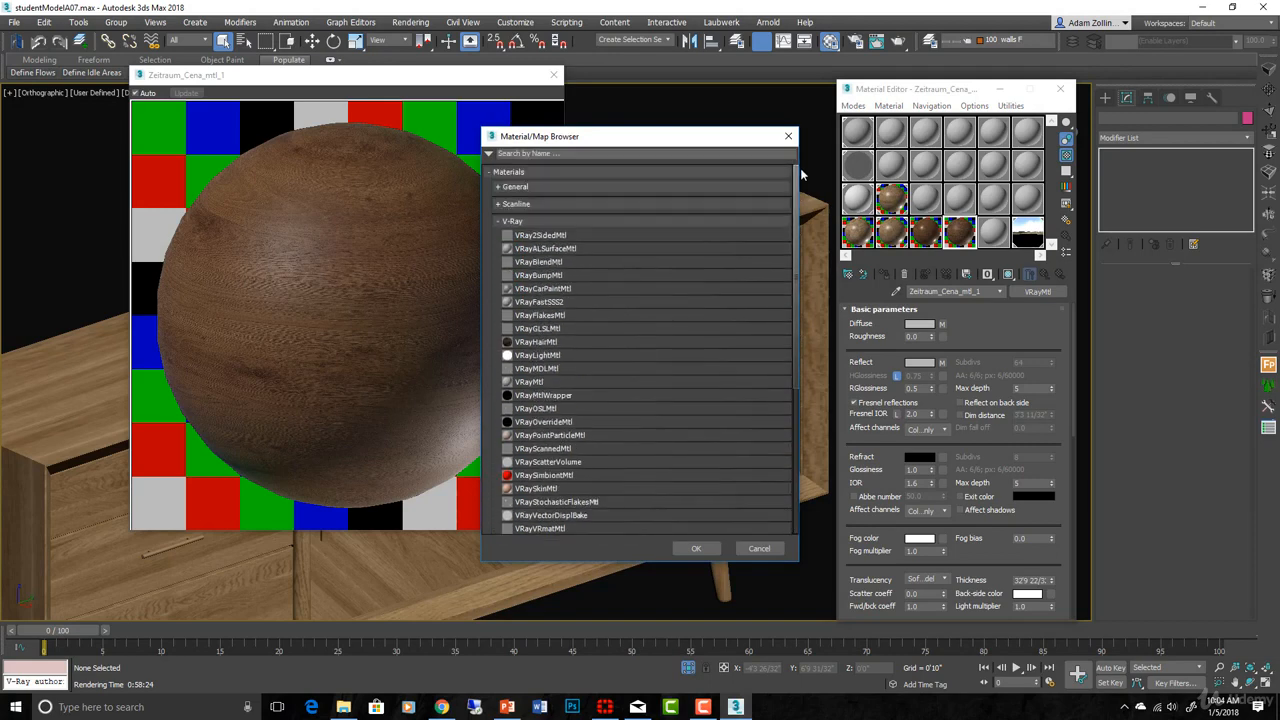
click(551, 262)
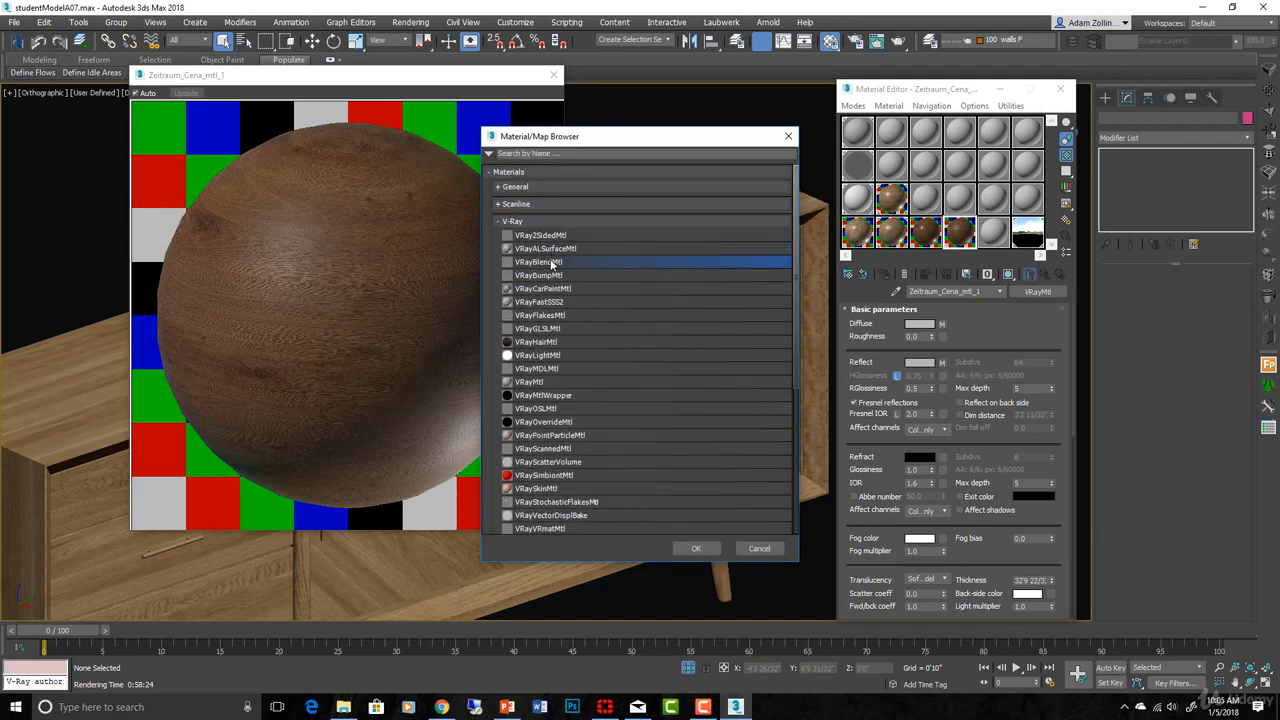
click(690, 546)
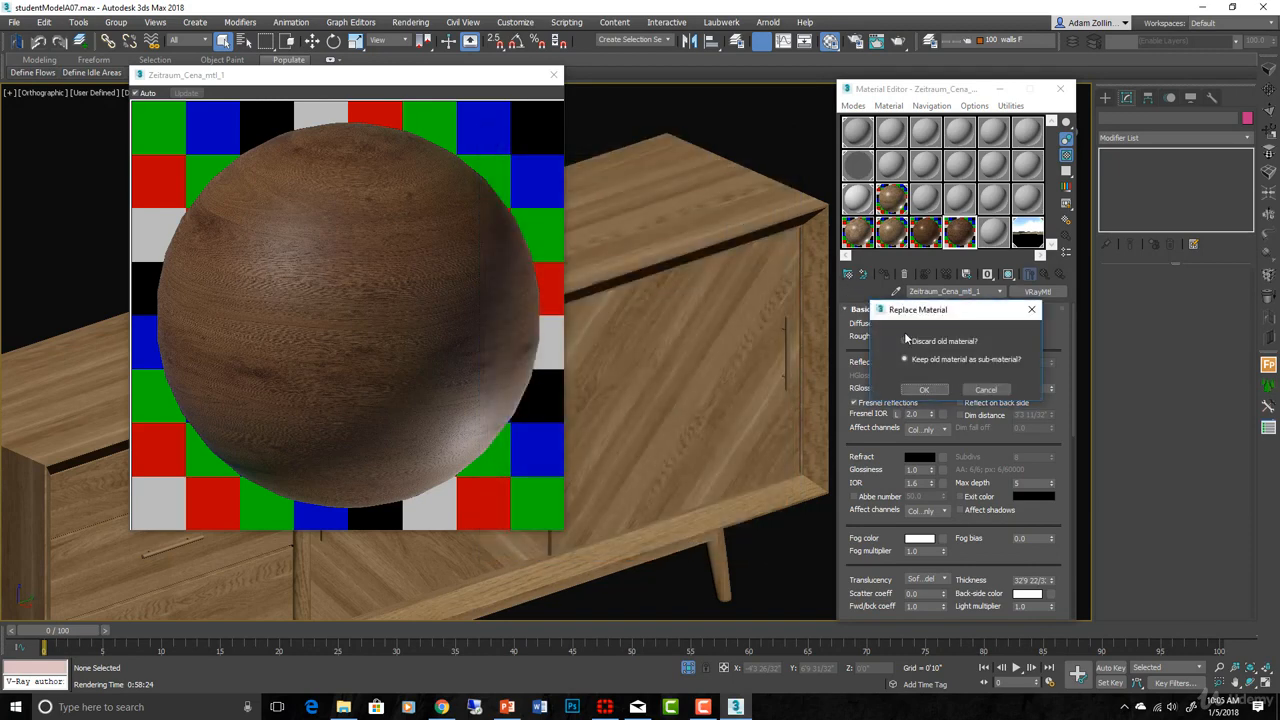
click(924, 389)
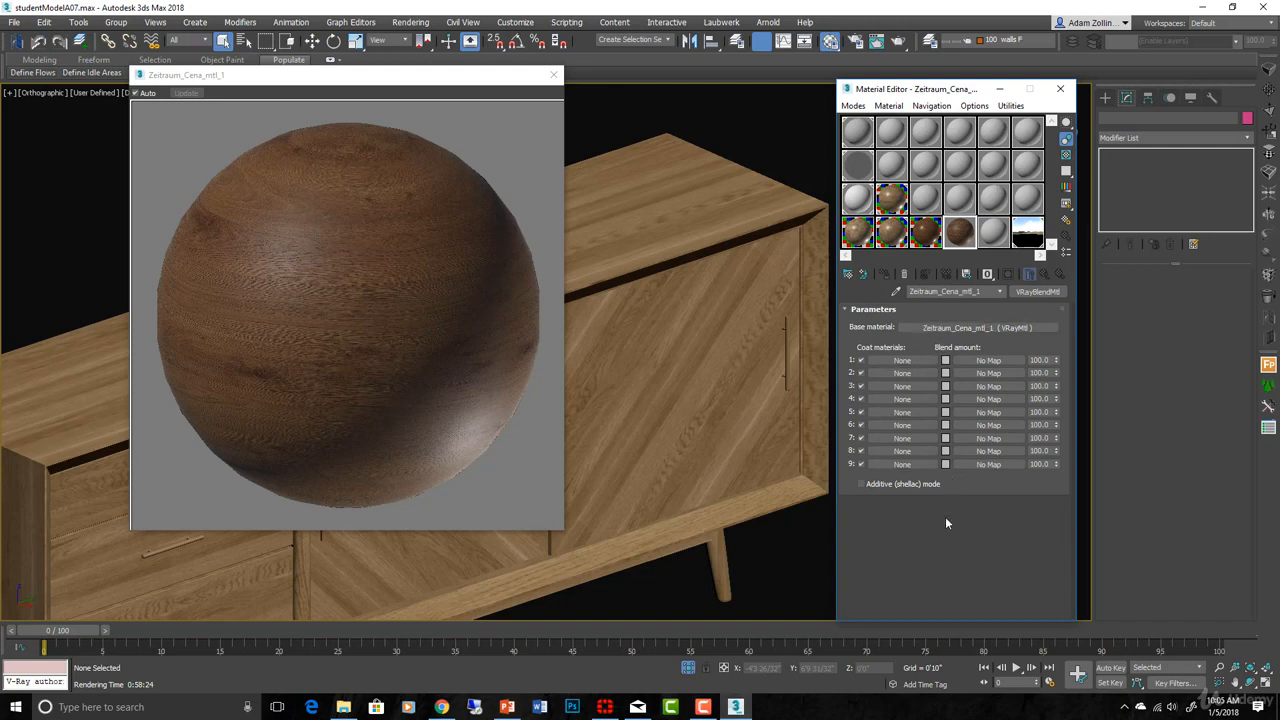
- Assign a new VRayMtl to Coat 1 and drag its diffuse Value to 0 for black
click(906, 362)
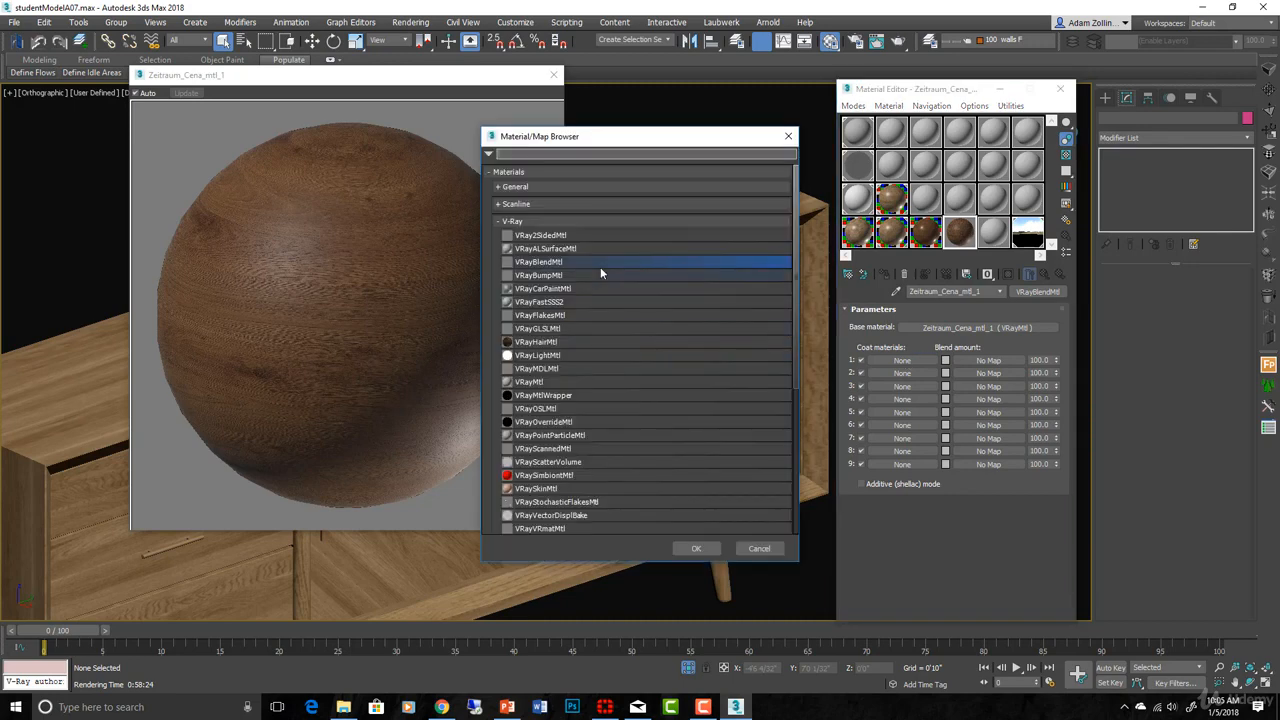
click(596, 382)
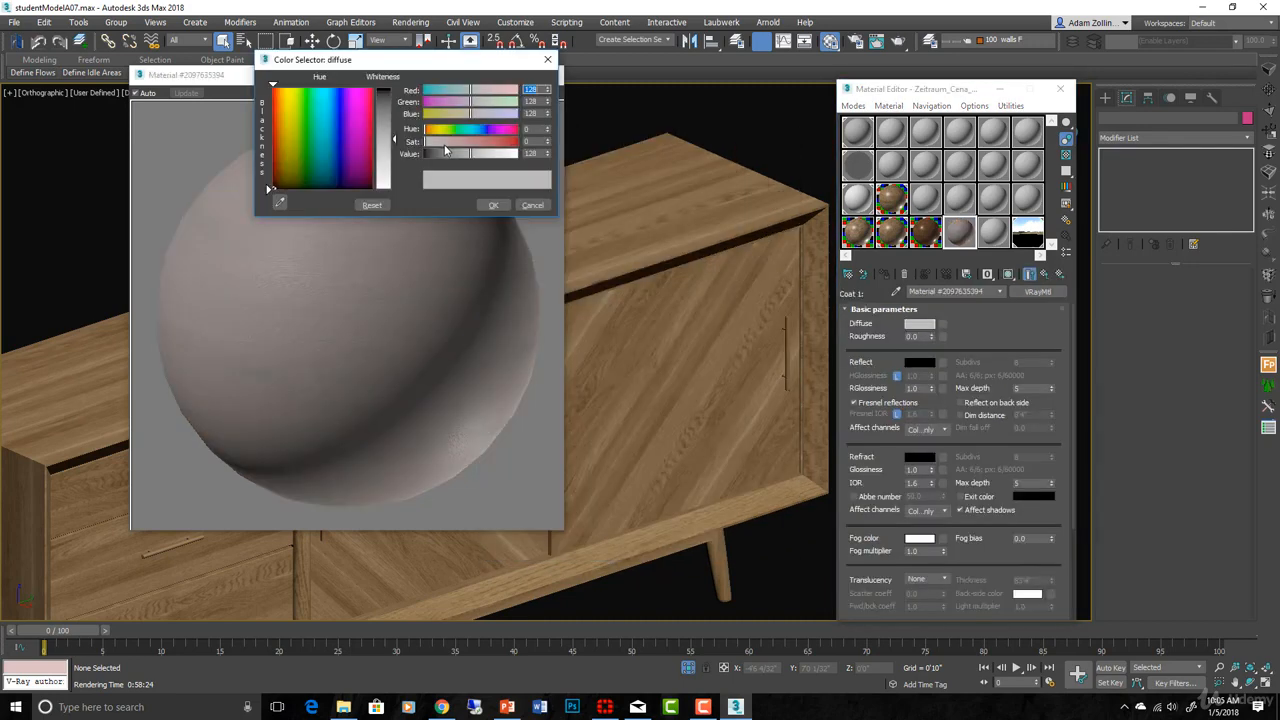
drag(444, 153, 417, 160)
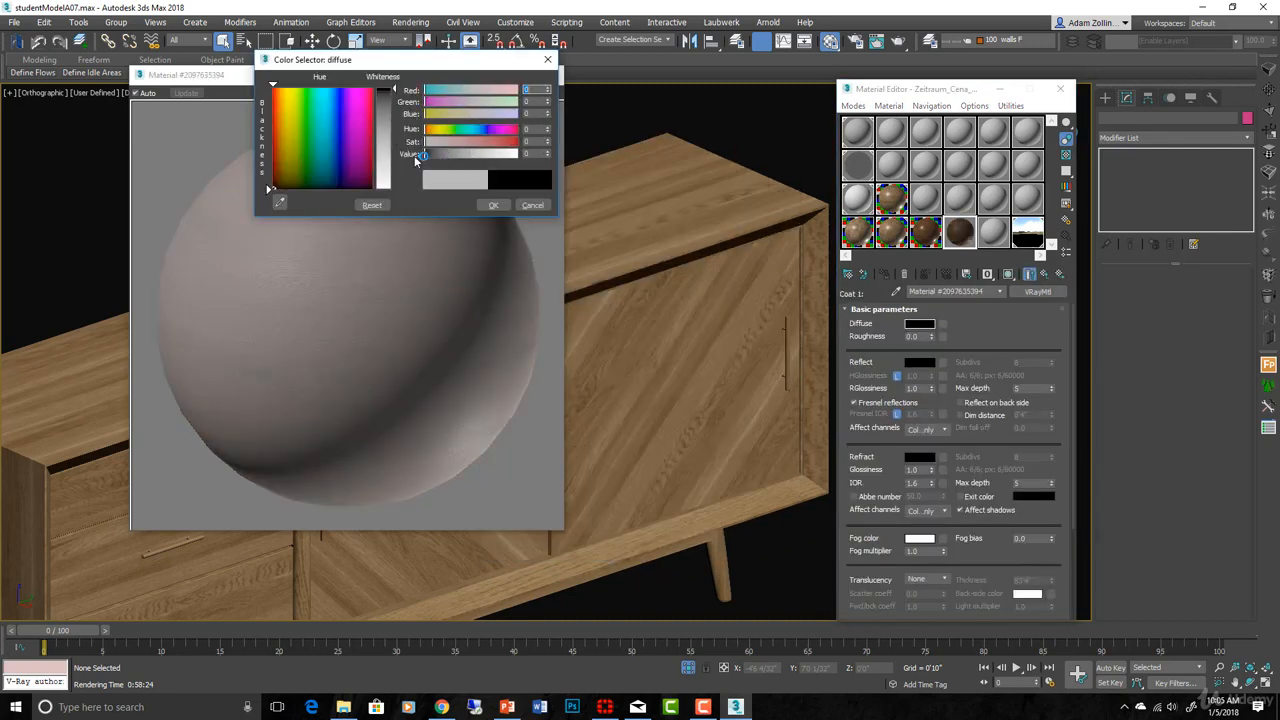
- Accept the black diffuse, then set the coat's Reflect colour to RGB 110, 79, 41
click(493, 205)
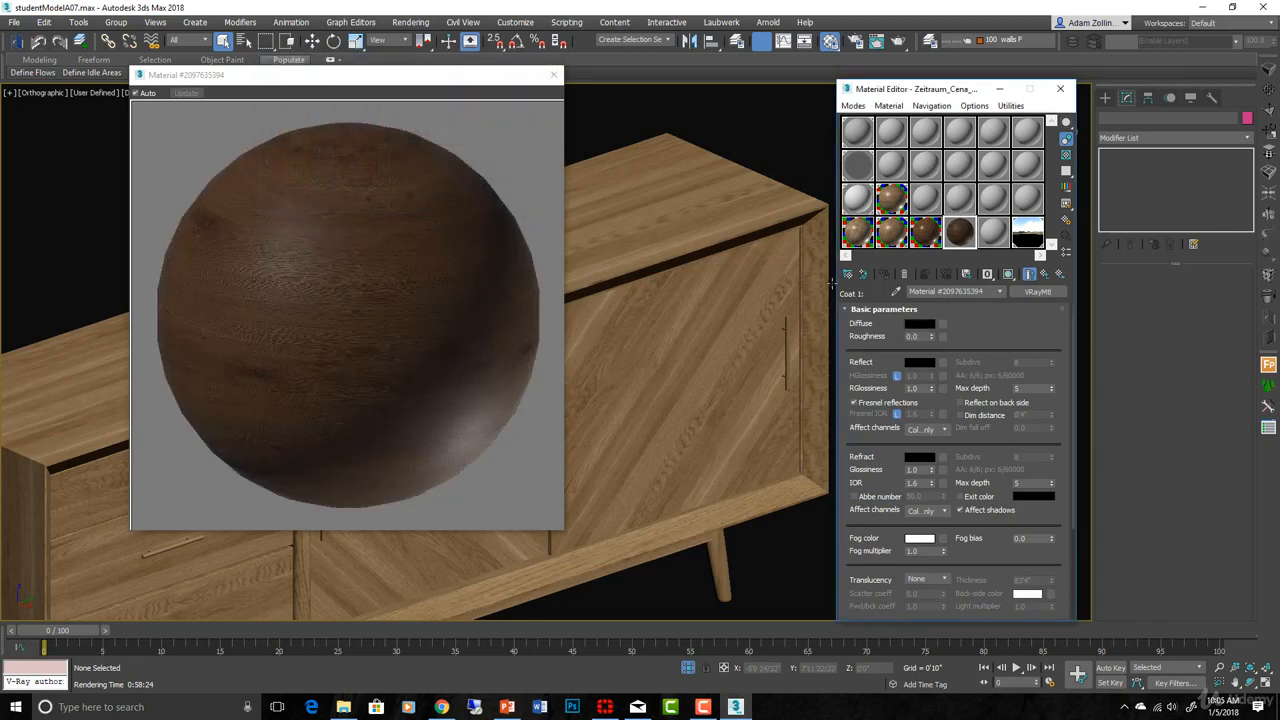
click(913, 363)
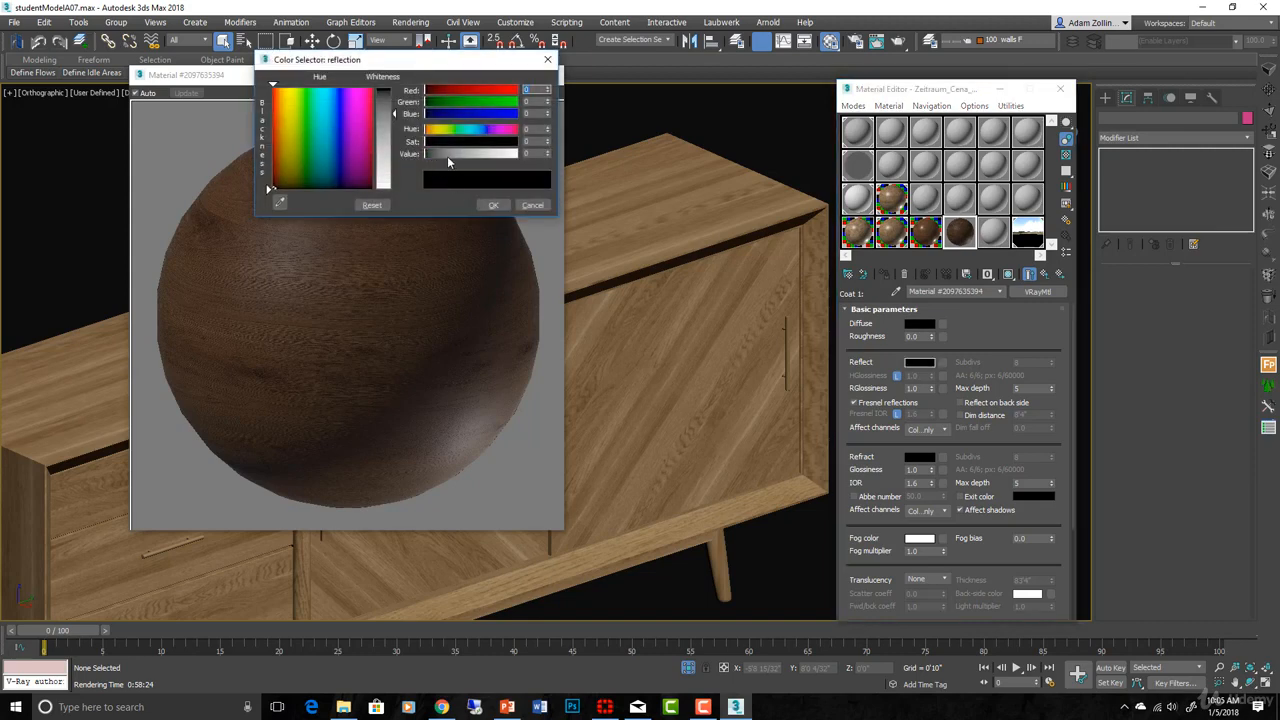
drag(447, 155, 482, 143)
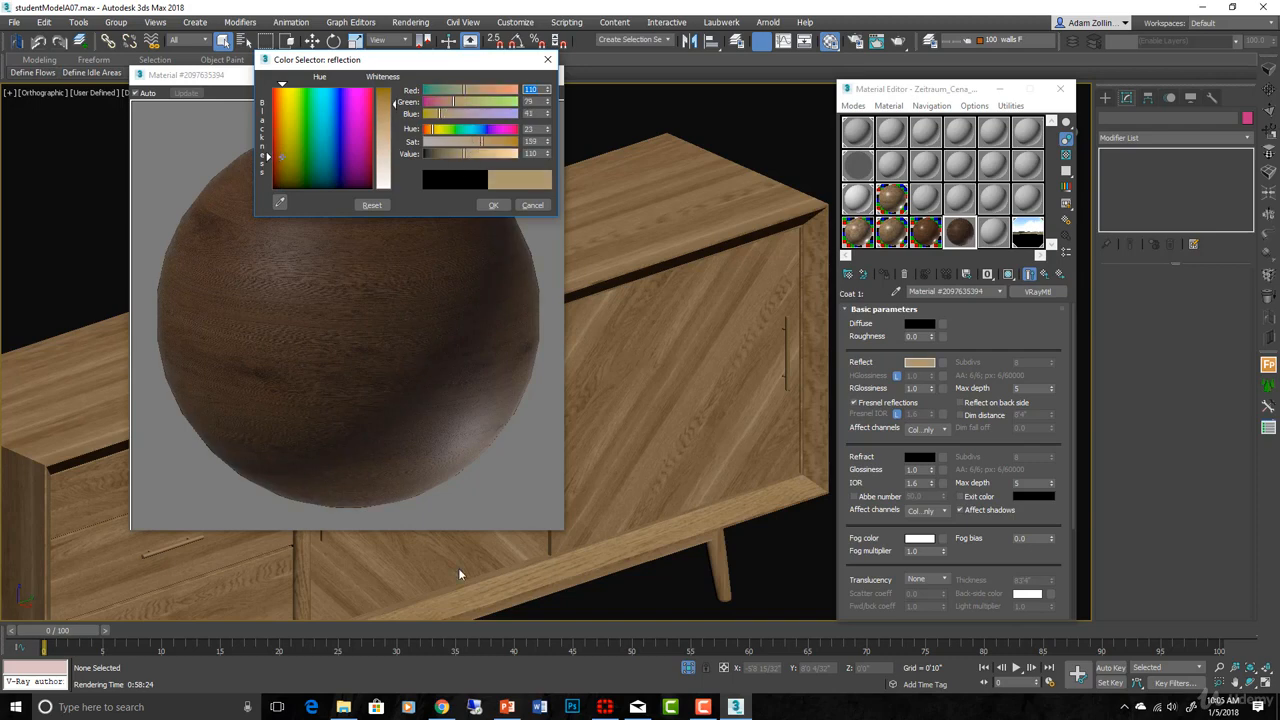
mouse_move(453, 705)
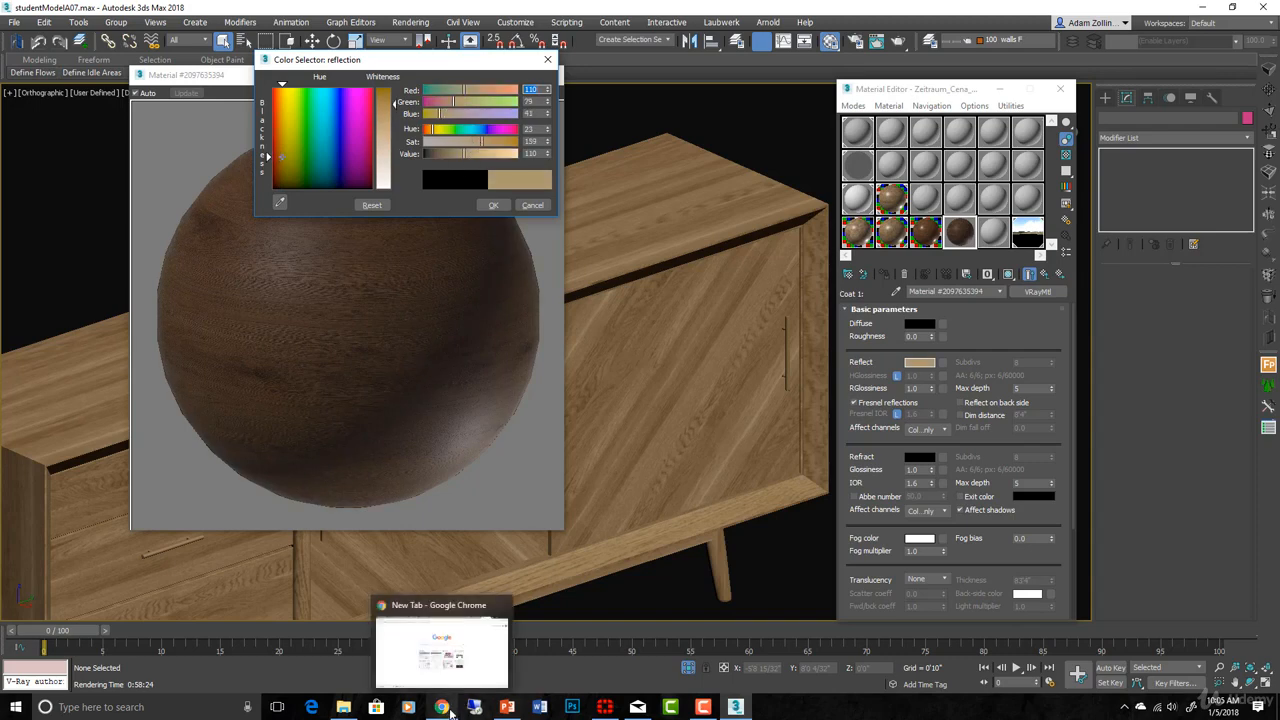
mouse_move(343, 706)
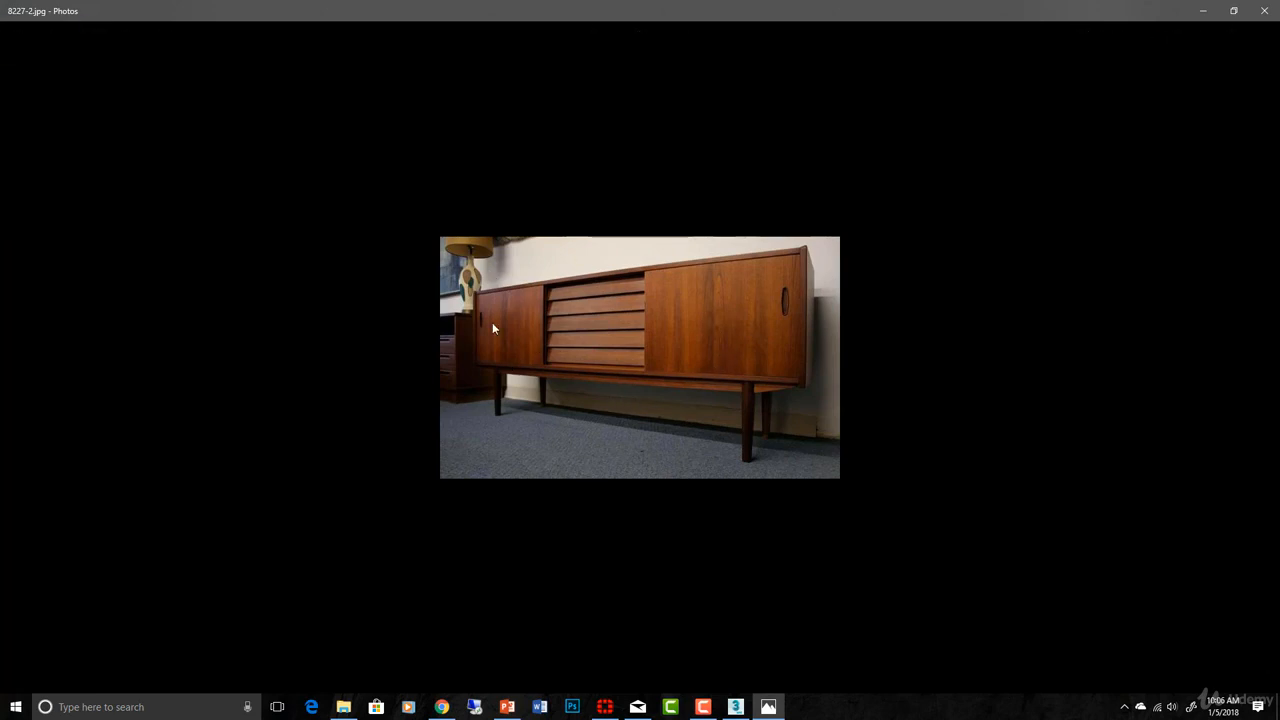
click(1207, 11)
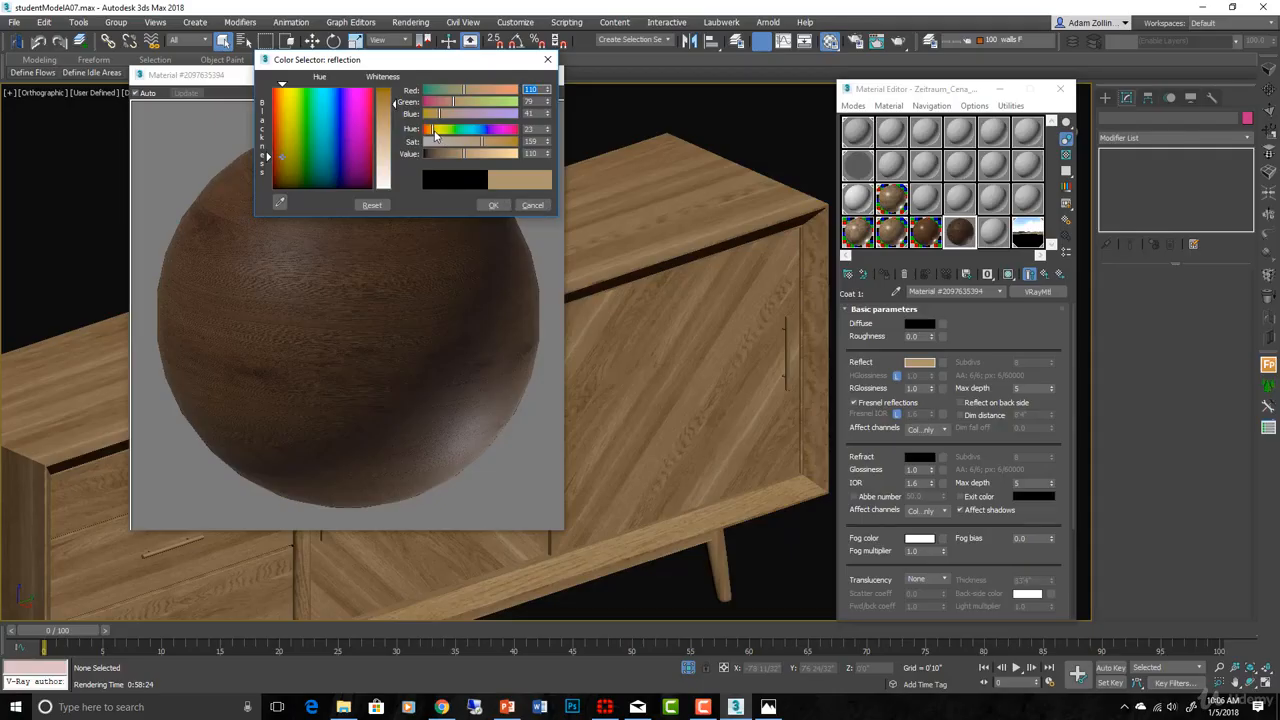
- Set the coat's reflection colour to hue 14, saturation 192, value 139 and accept it
drag(430, 132, 429, 132)
drag(482, 142, 494, 142)
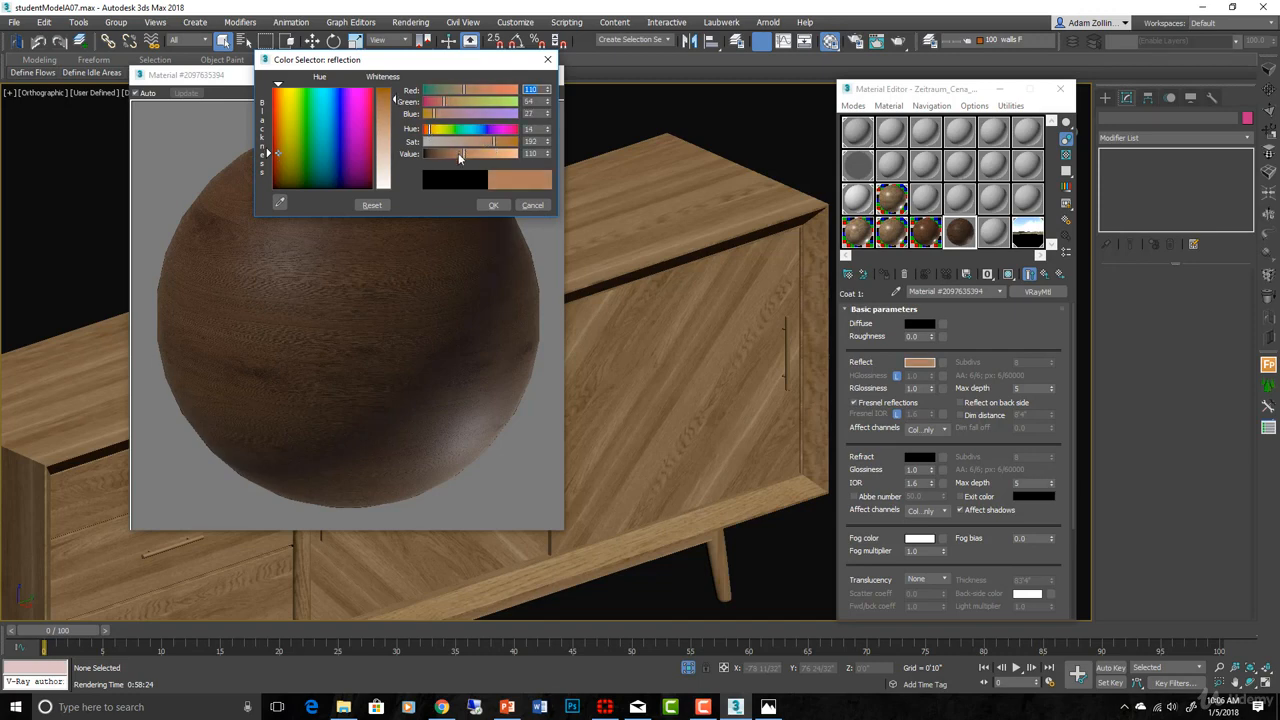
drag(460, 158, 476, 153)
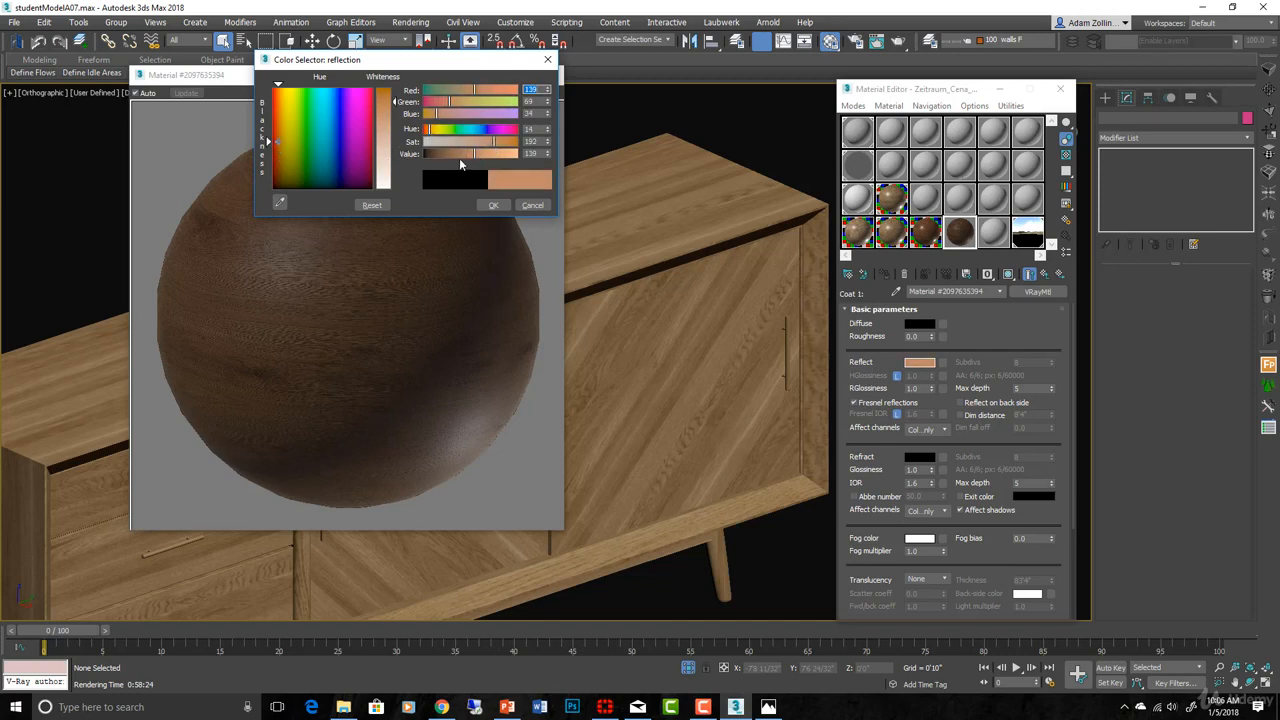
click(488, 205)
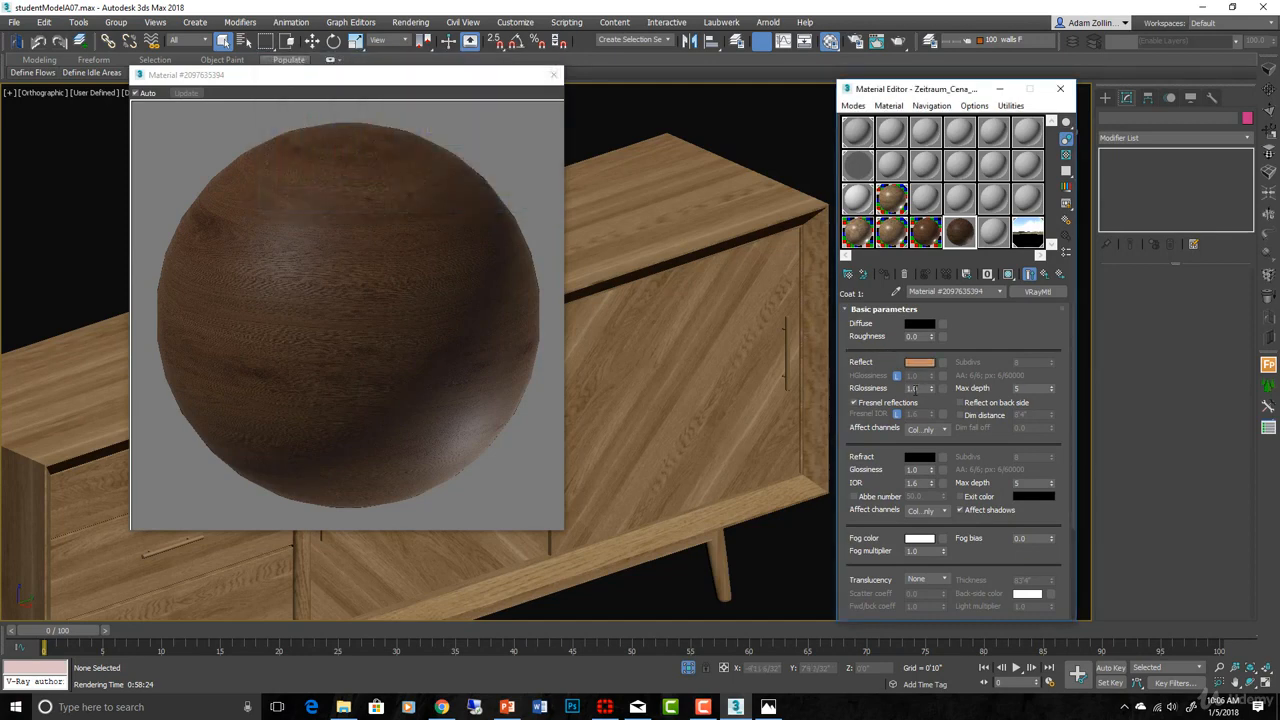
- Show a checkered preview background and copy the reflection colour into the diffuse colour
click(1066, 156)
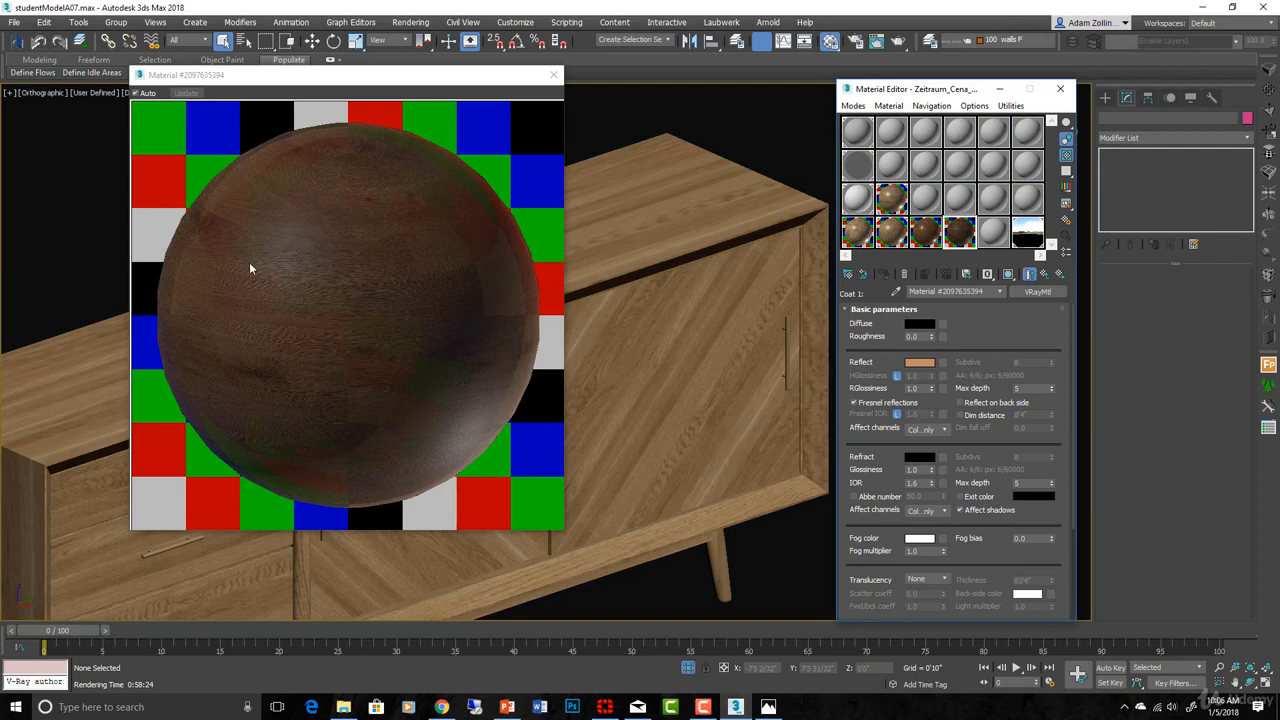
double_click(918, 388)
right_click(926, 363)
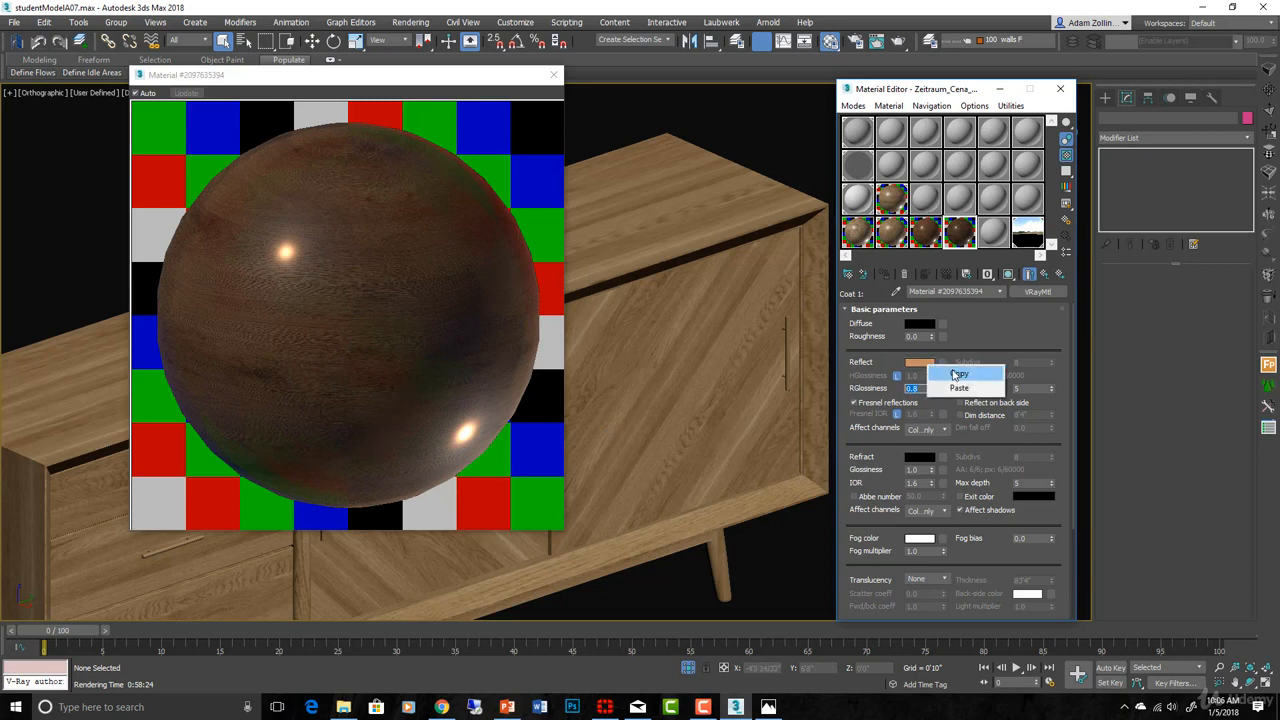
click(958, 374)
right_click(926, 324)
click(955, 347)
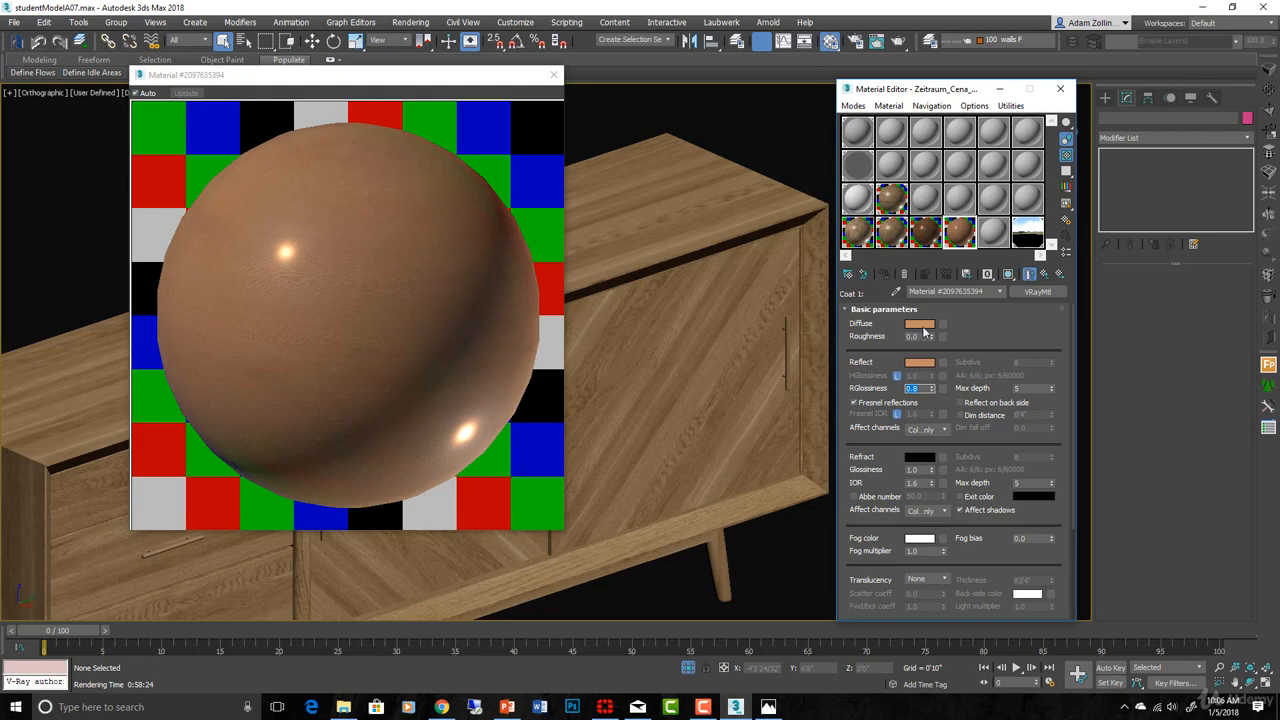
- Adjust the diffuse colour to dark brown with saturation about 220 and value 31, then accept
click(922, 326)
click(428, 154)
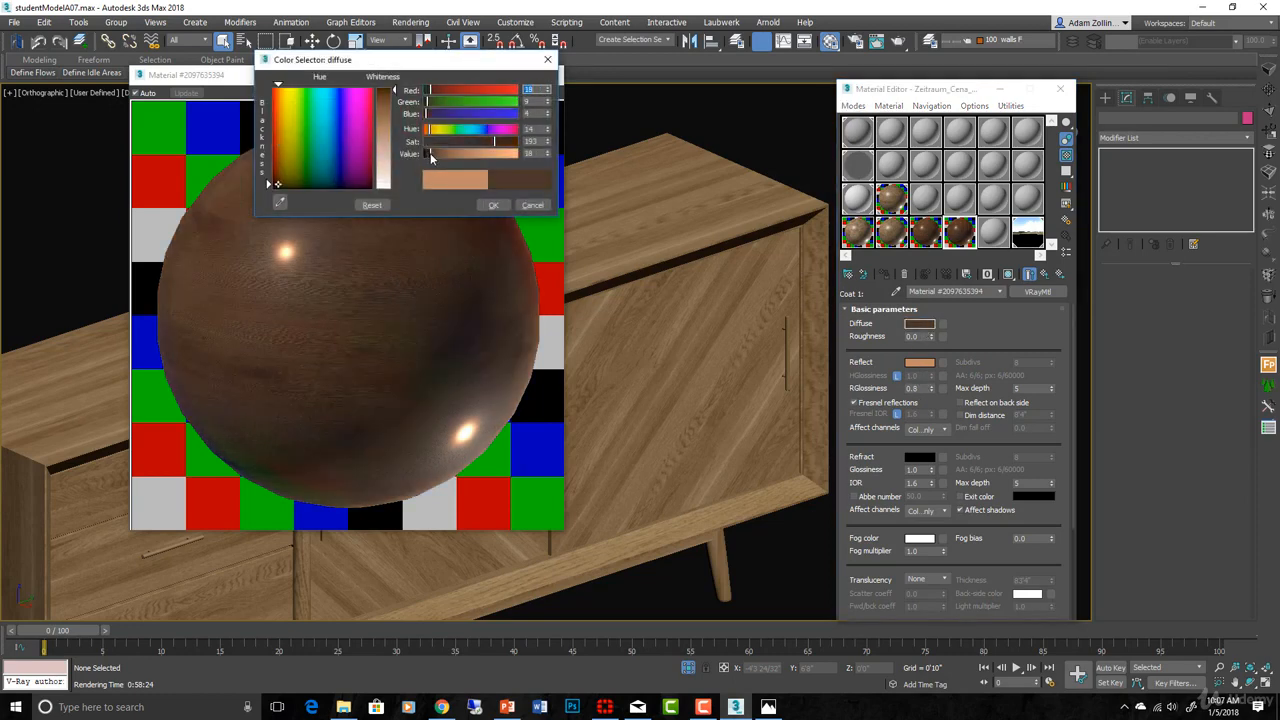
click(432, 153)
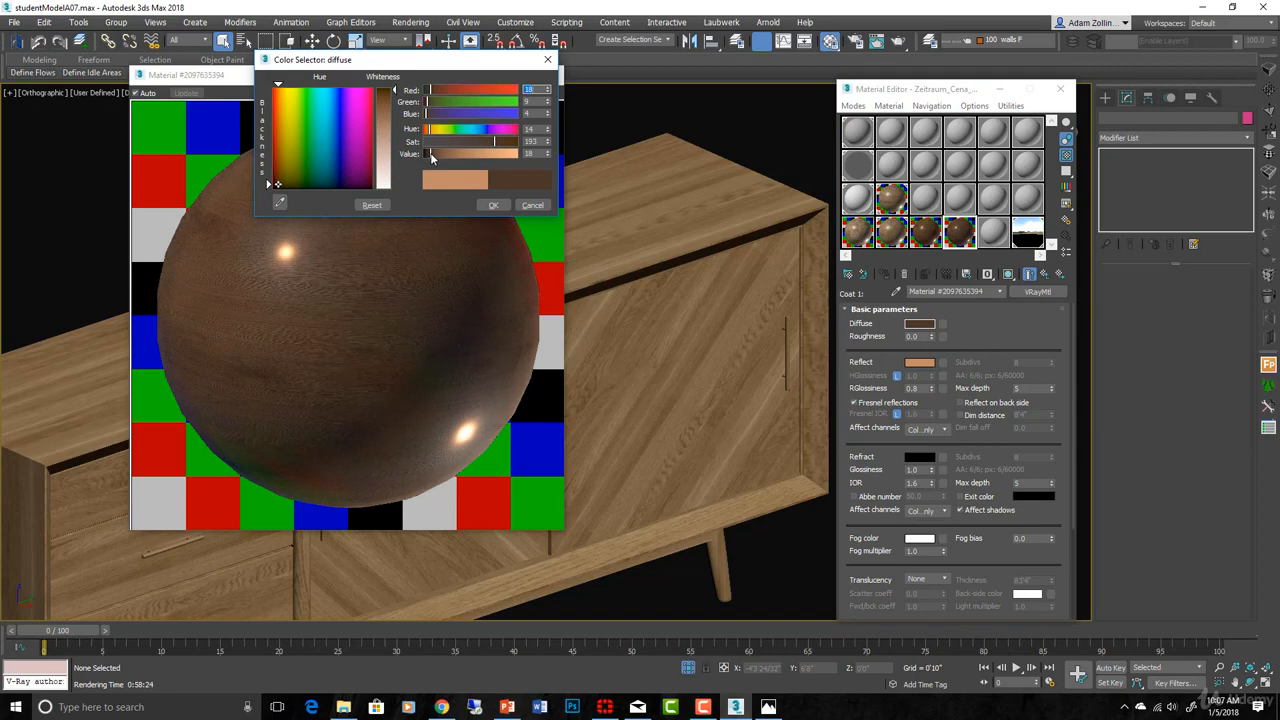
click(505, 145)
click(435, 154)
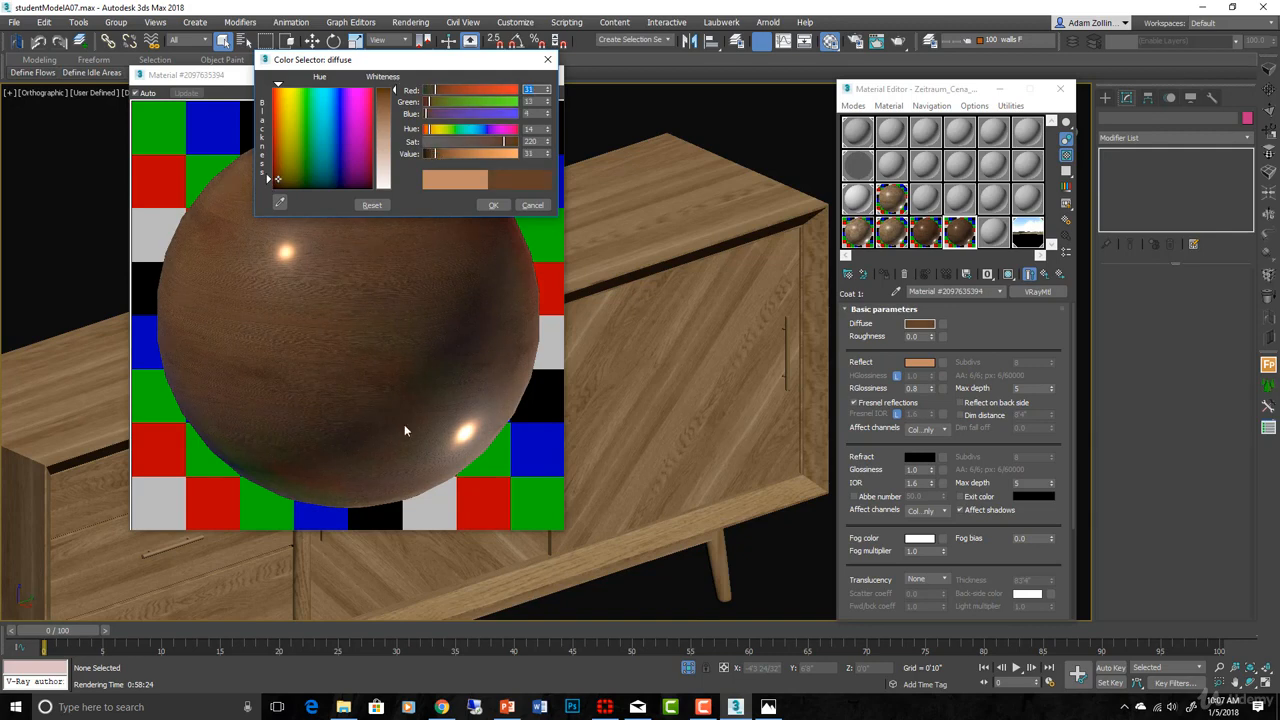
drag(404, 66, 701, 120)
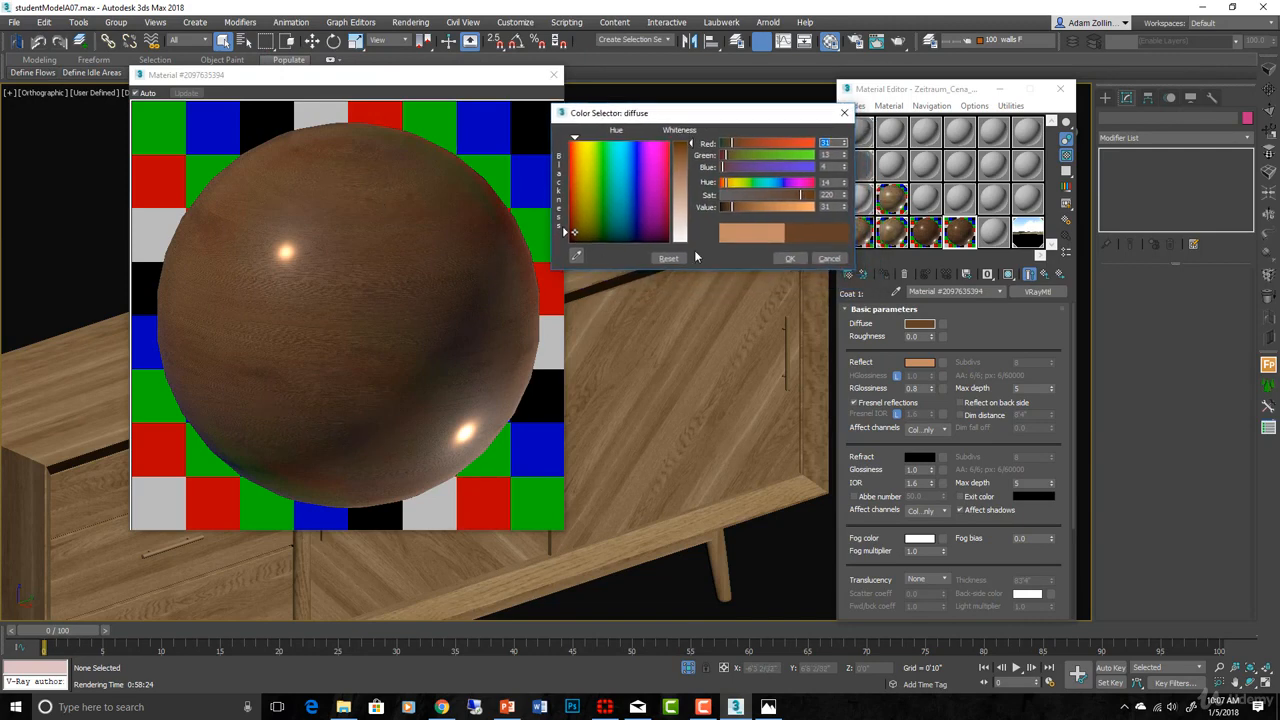
click(788, 259)
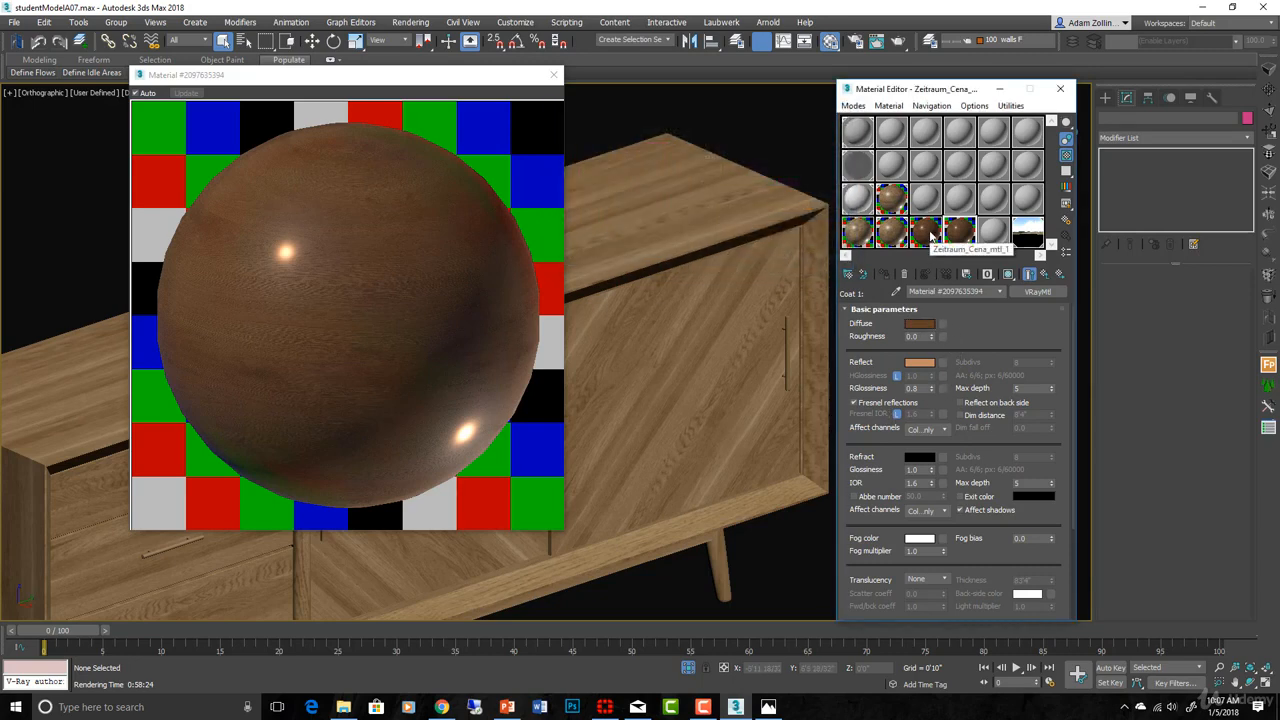
click(933, 238)
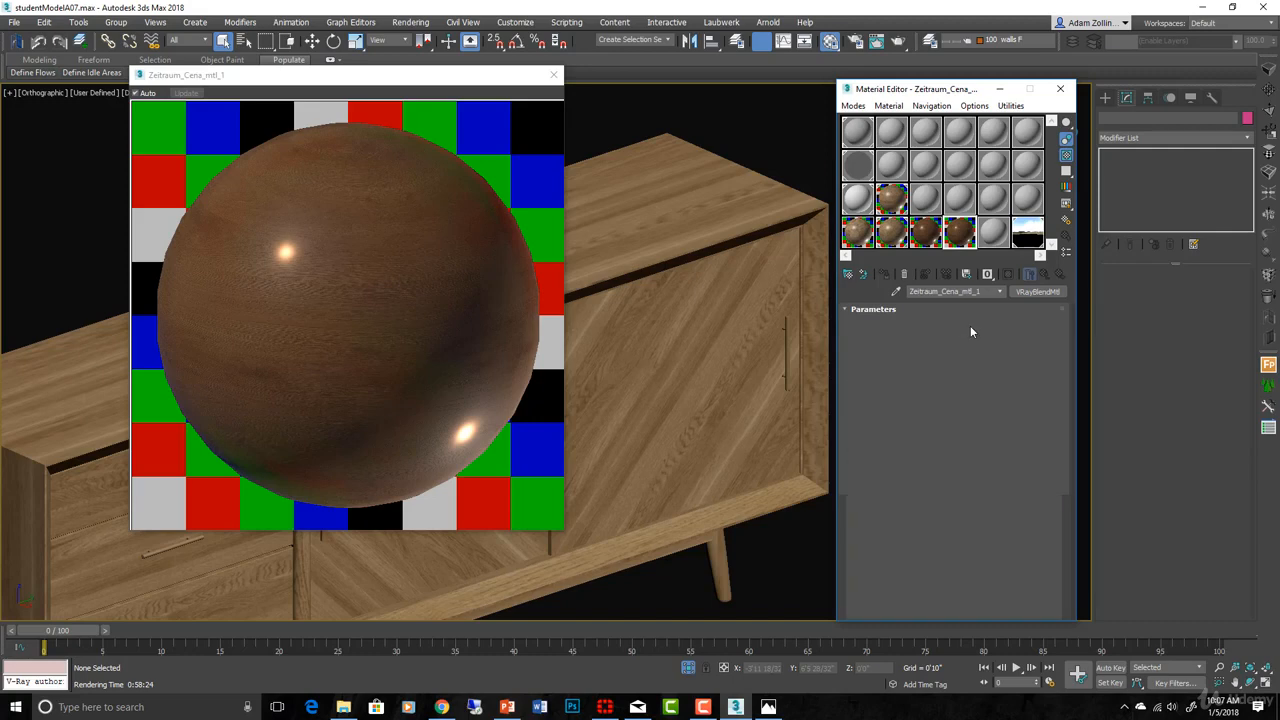
click(970, 325)
click(941, 326)
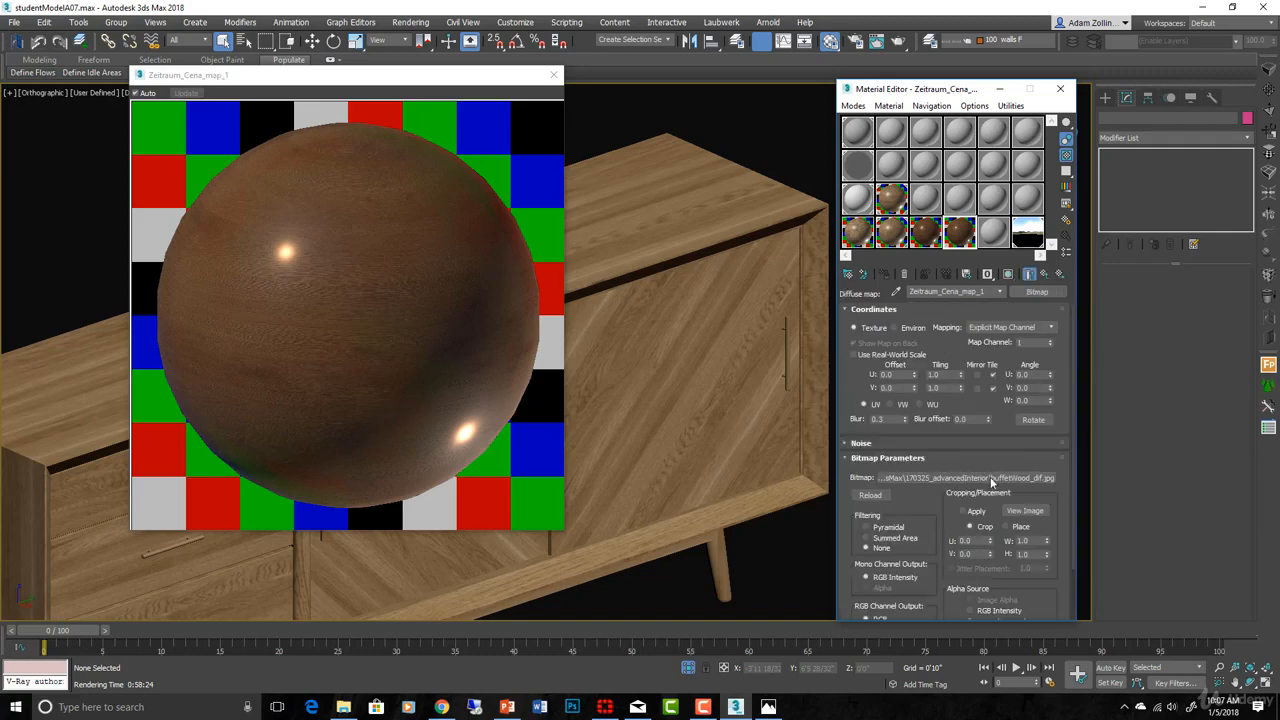
click(1024, 512)
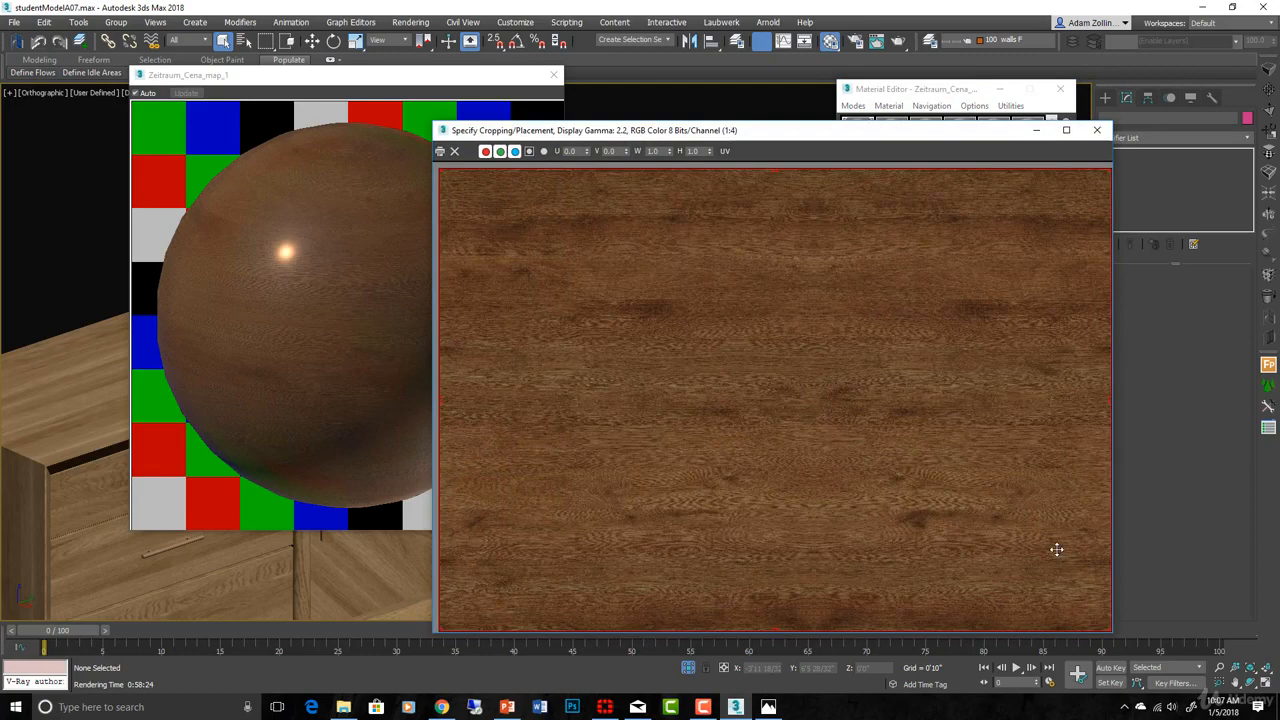
click(1098, 131)
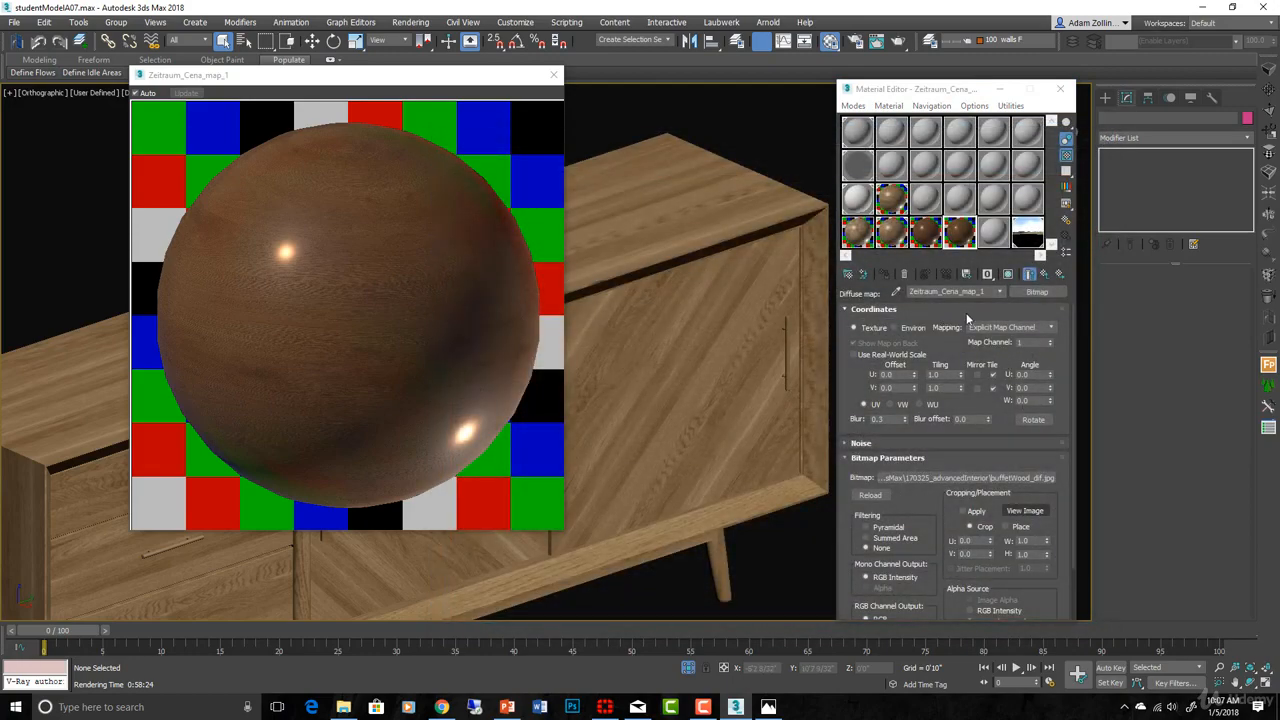
click(1046, 273)
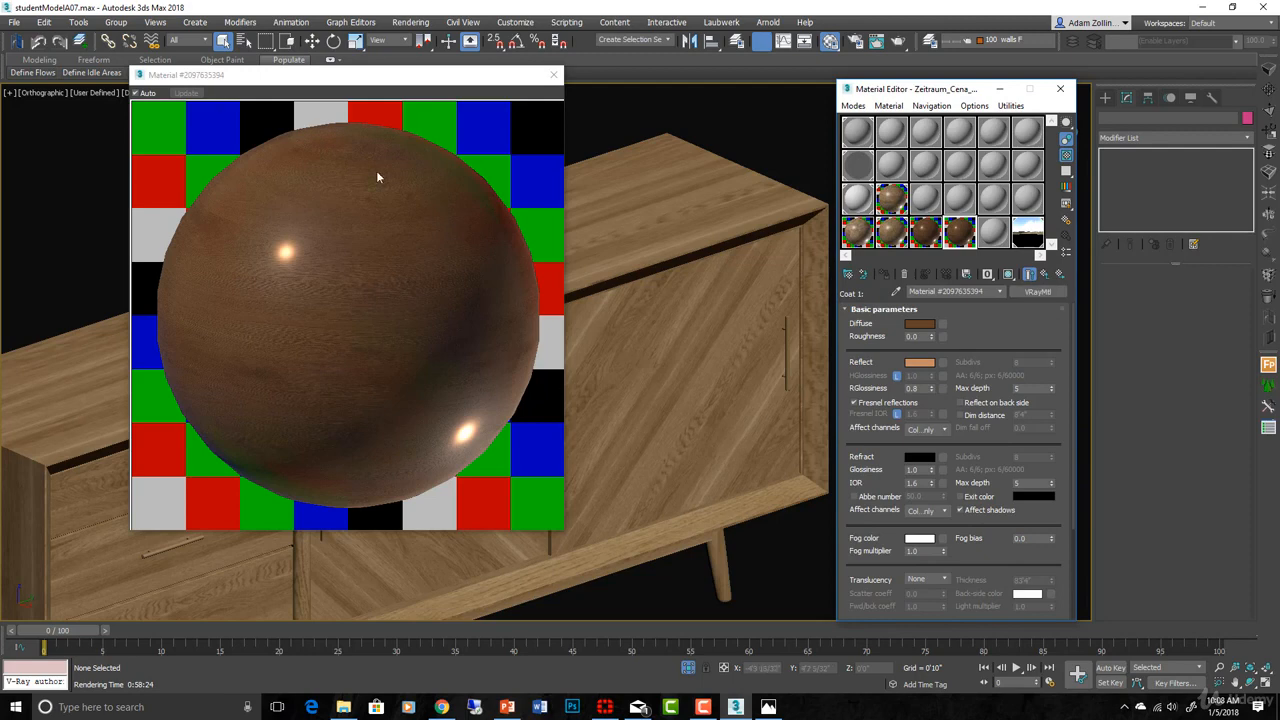
- Load the tileable-whitewashed-grunge-textures-4 bitmap into the coat's RGlossiness map slot
mouse_move(978, 329)
mouse_down()
mouse_move(980, 269)
mouse_move(988, 351)
mouse_up()
click(942, 389)
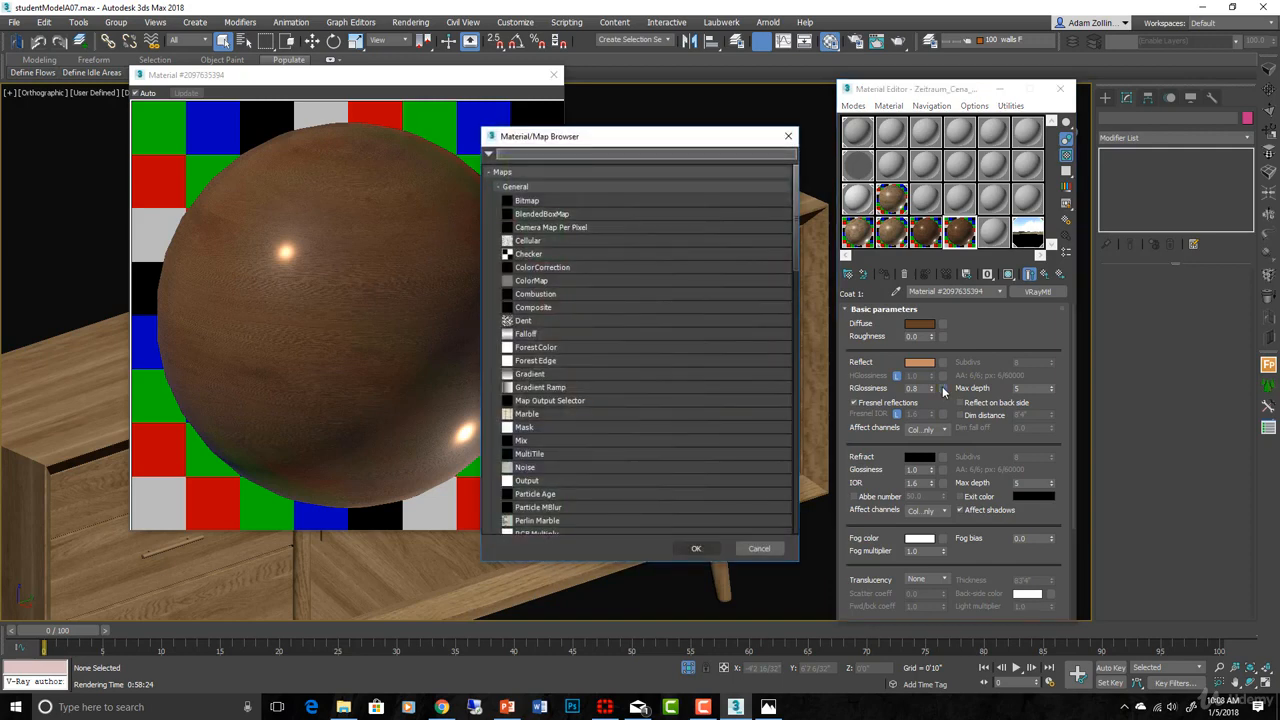
double_click(663, 200)
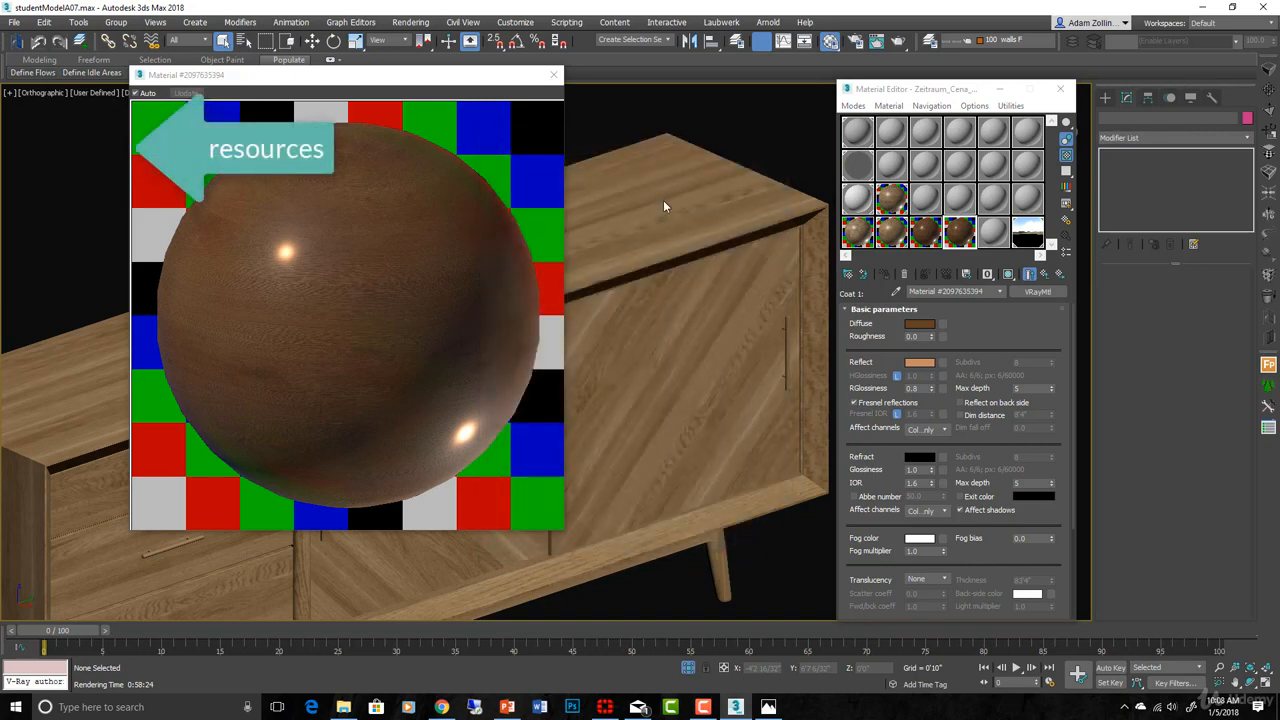
scroll(503, 283, down, 5)
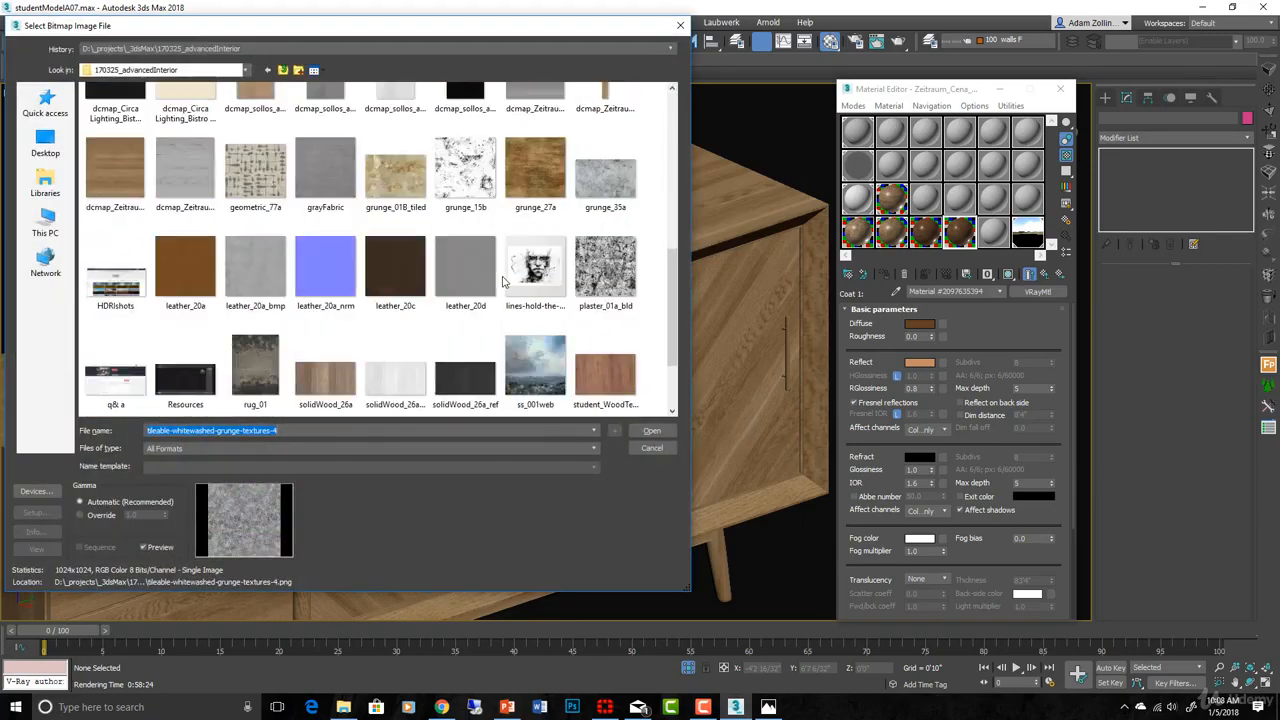
scroll(504, 282, down, 2)
double_click(188, 367)
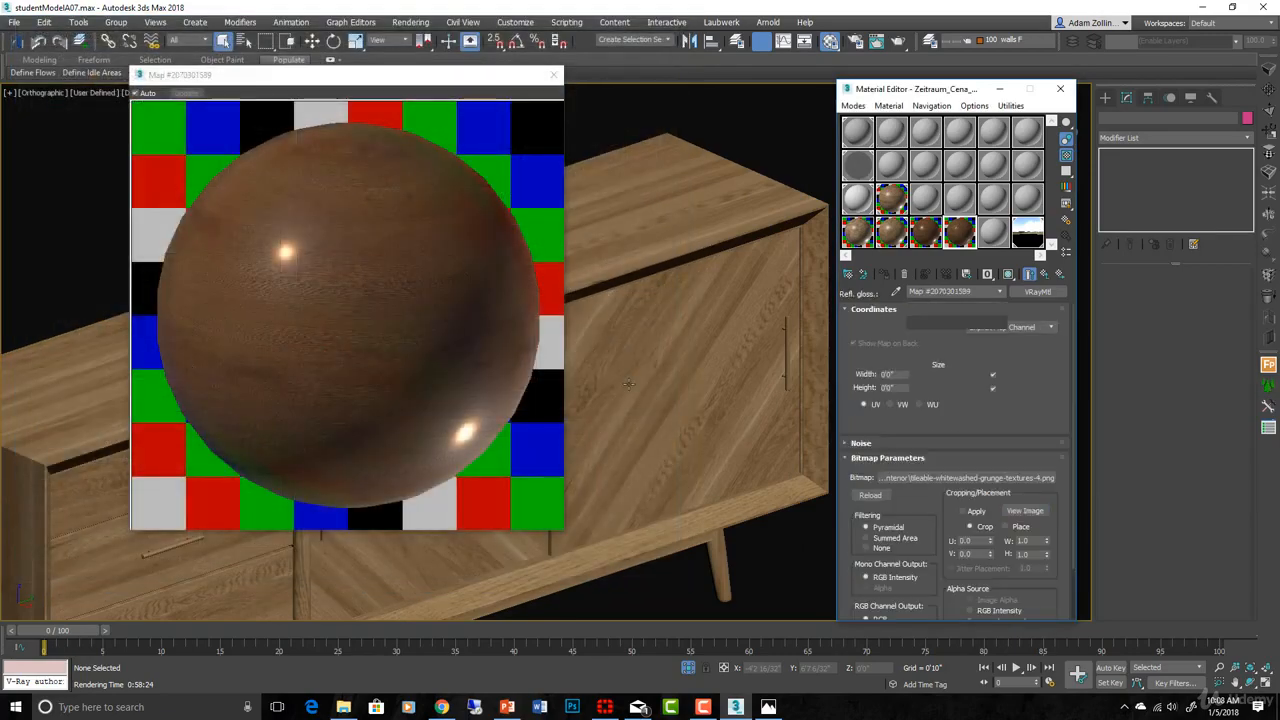
- Preview the grunge texture, then turn off Use Real-World Scale for the map
click(1025, 510)
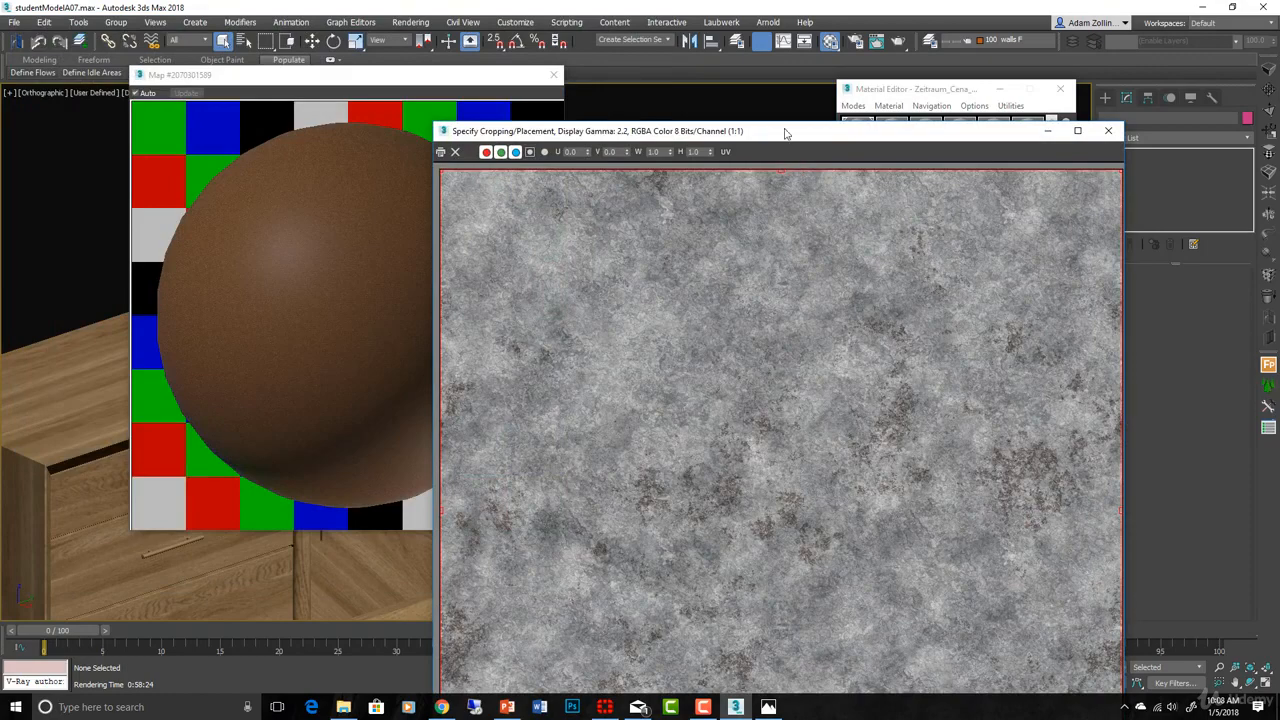
drag(785, 133, 714, 23)
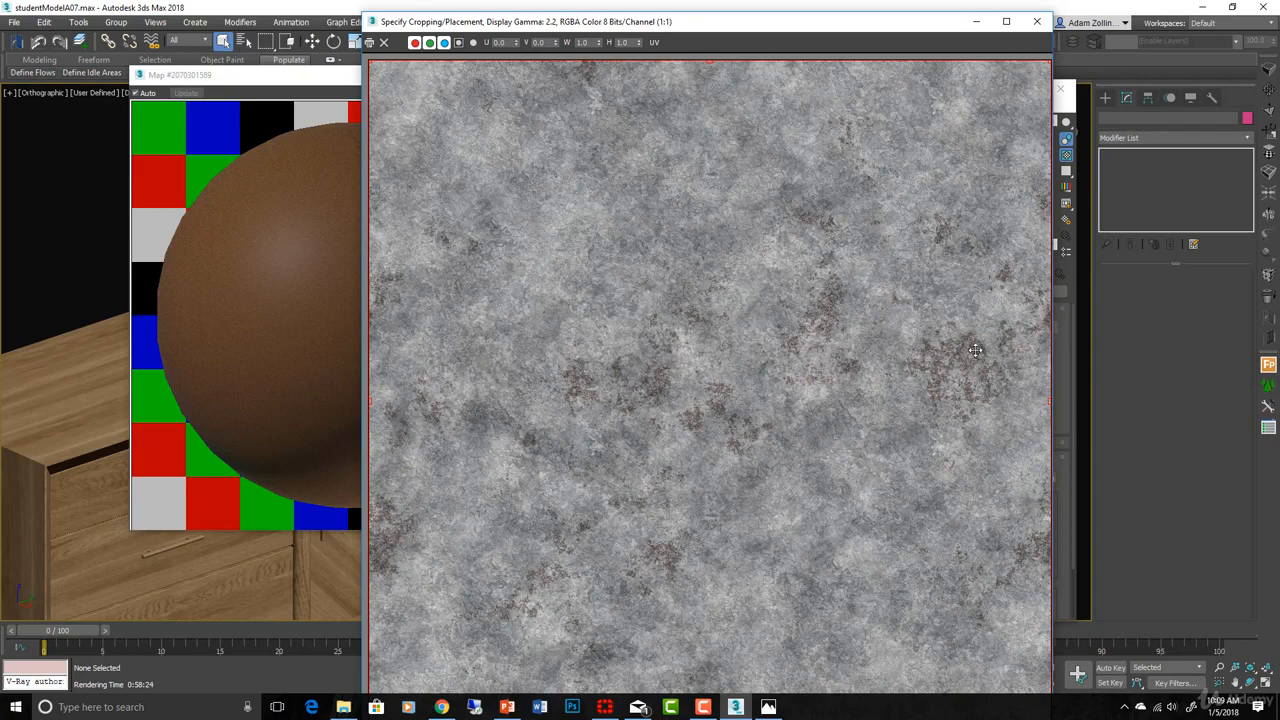
click(1037, 24)
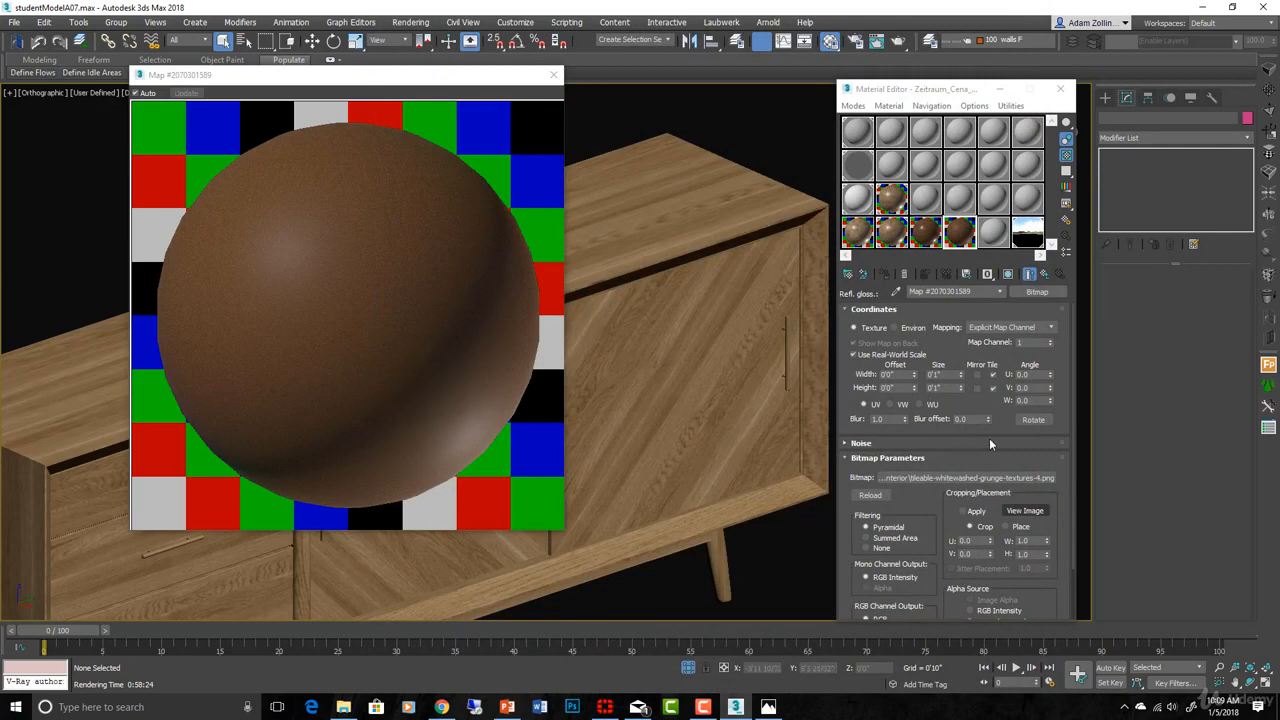
click(854, 356)
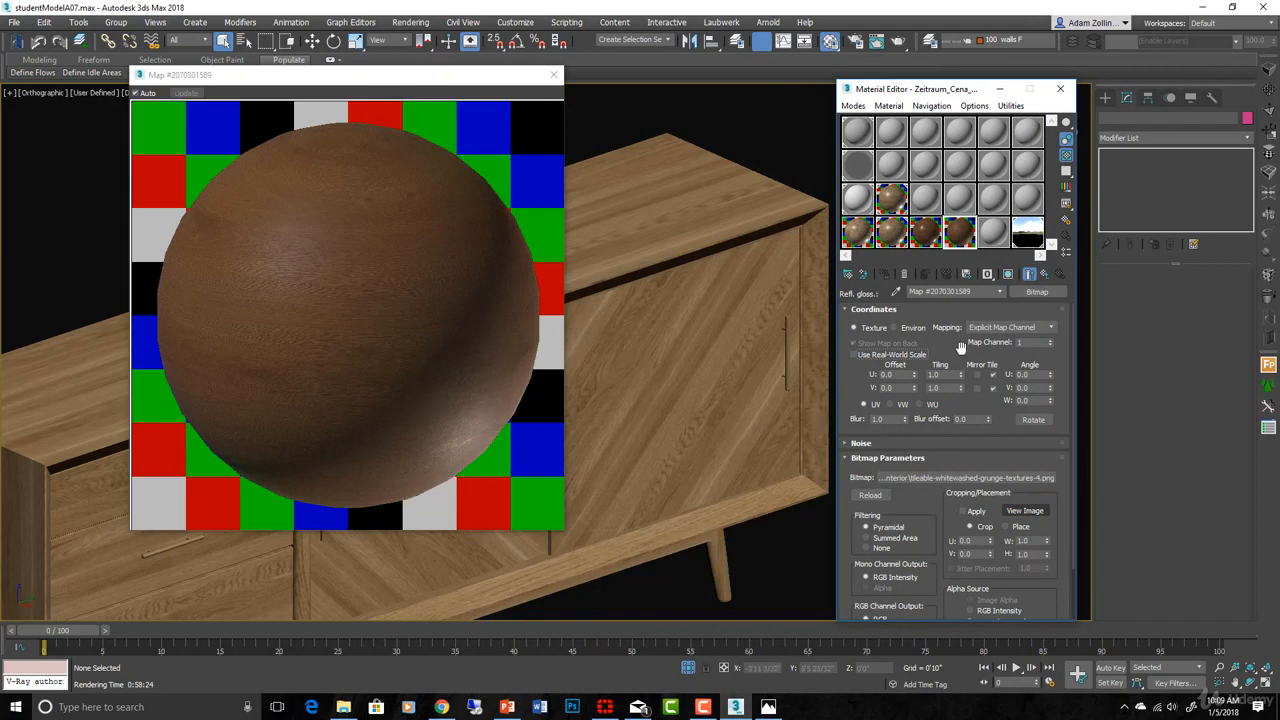
click(1045, 273)
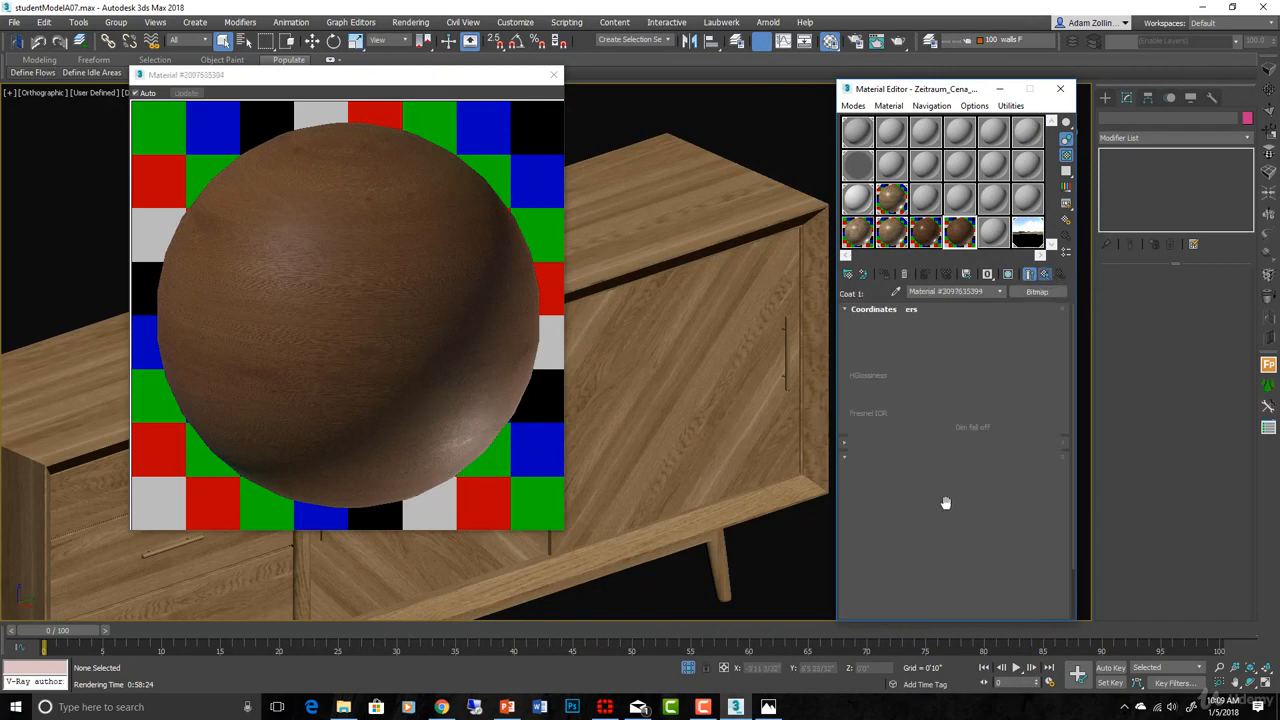
- In the Maps rollout, toggle the RGlossiness map off and on to compare
drag(989, 526, 949, 82)
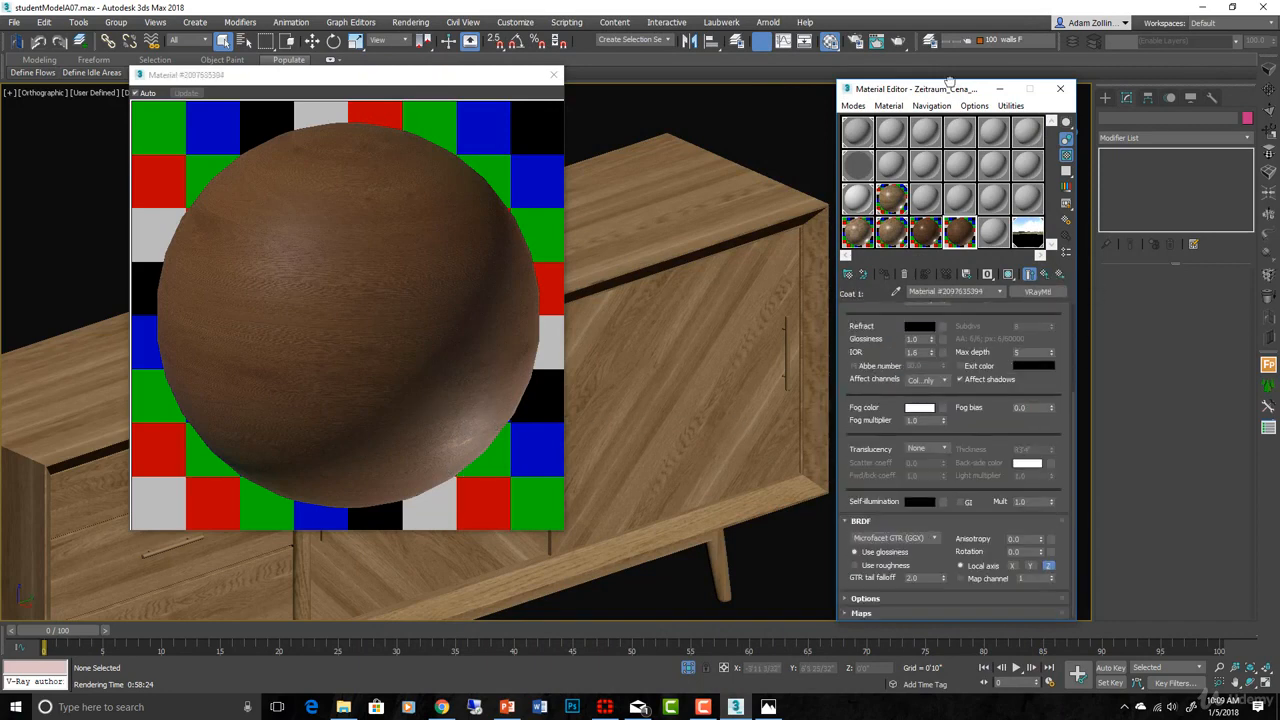
click(906, 613)
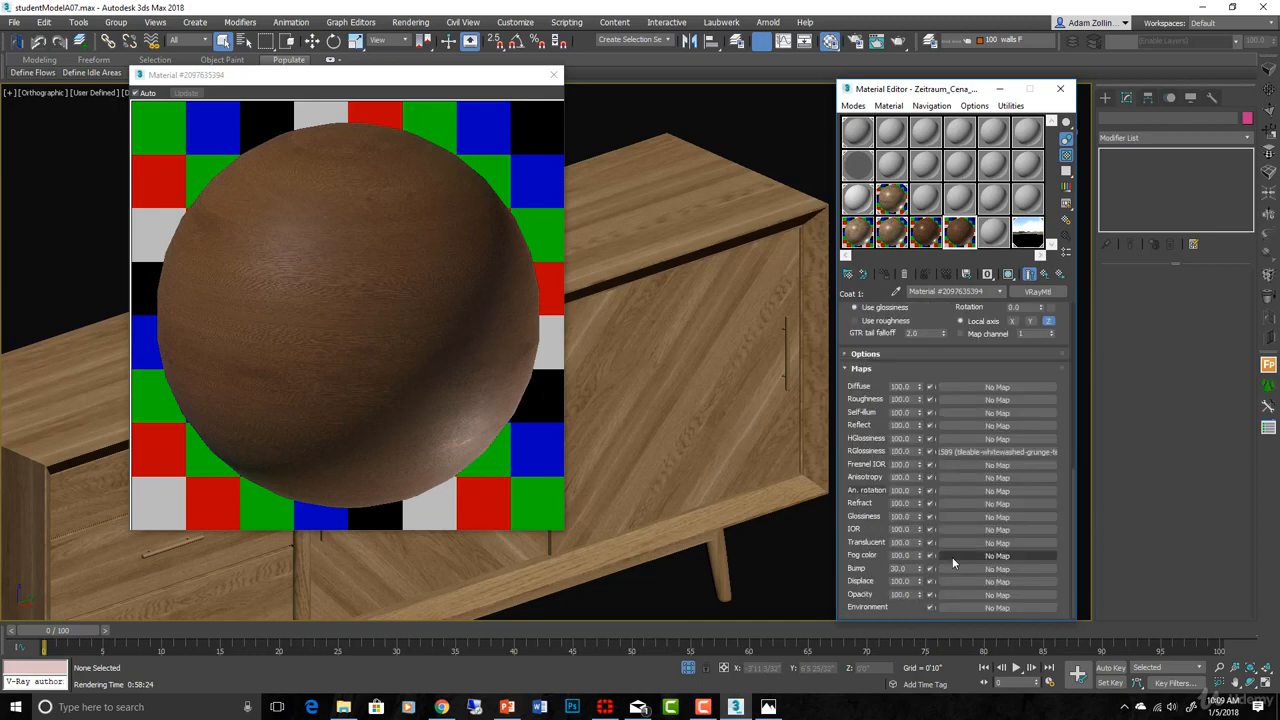
click(931, 452)
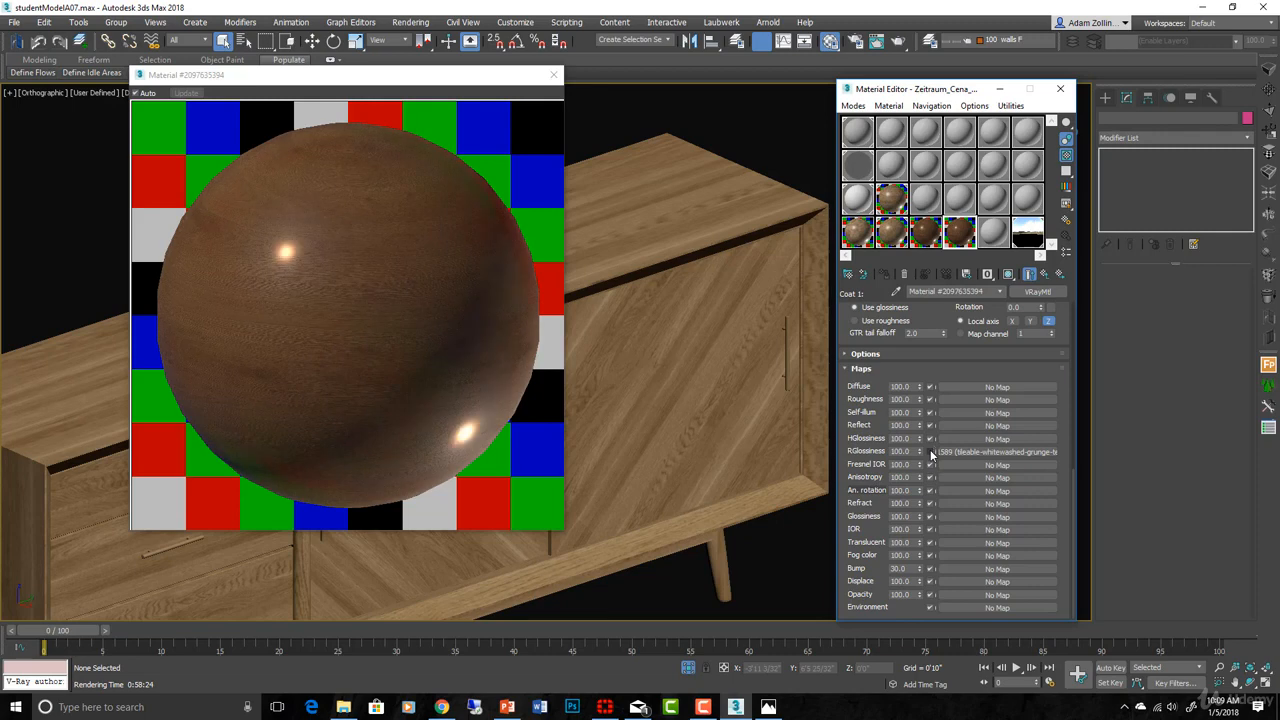
click(931, 452)
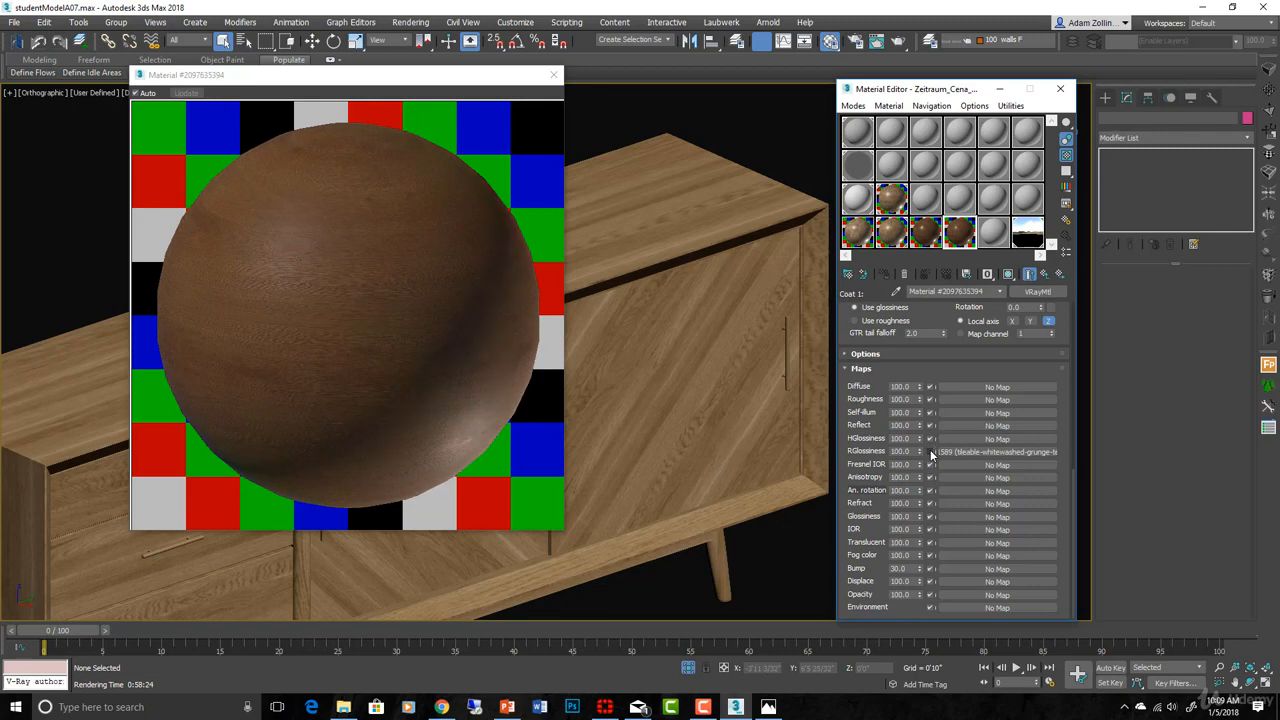
click(931, 452)
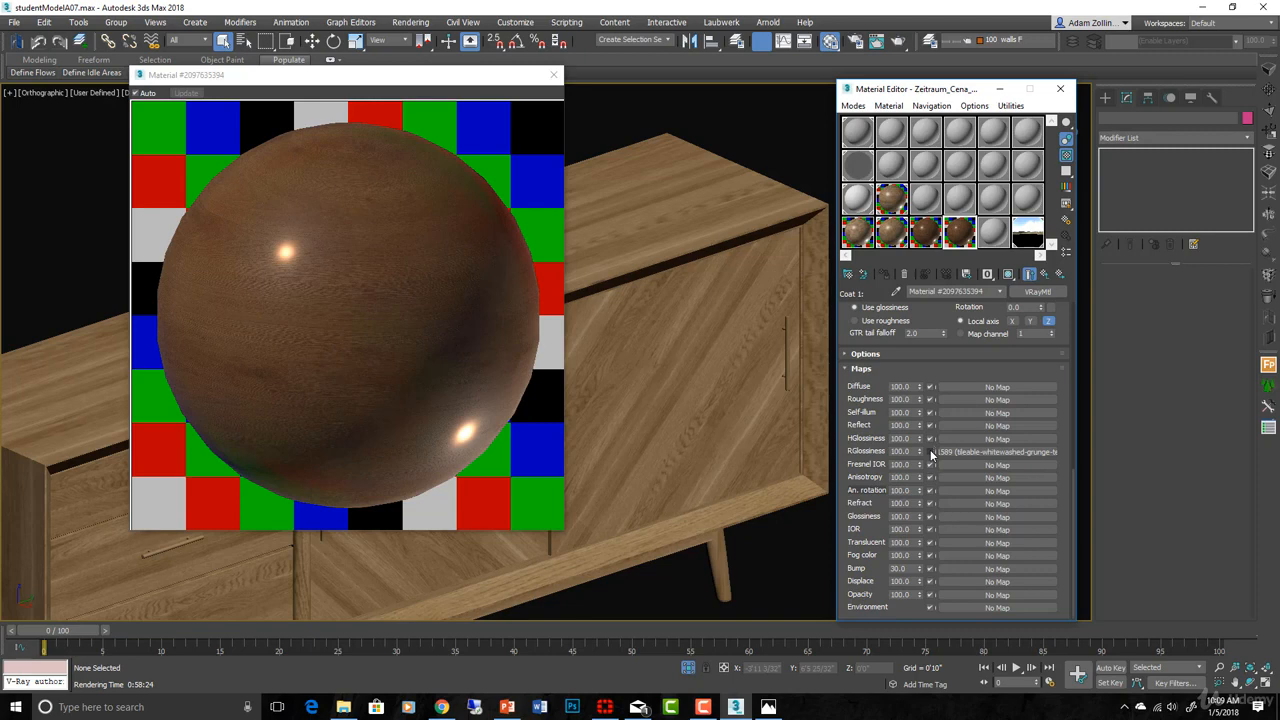
click(931, 452)
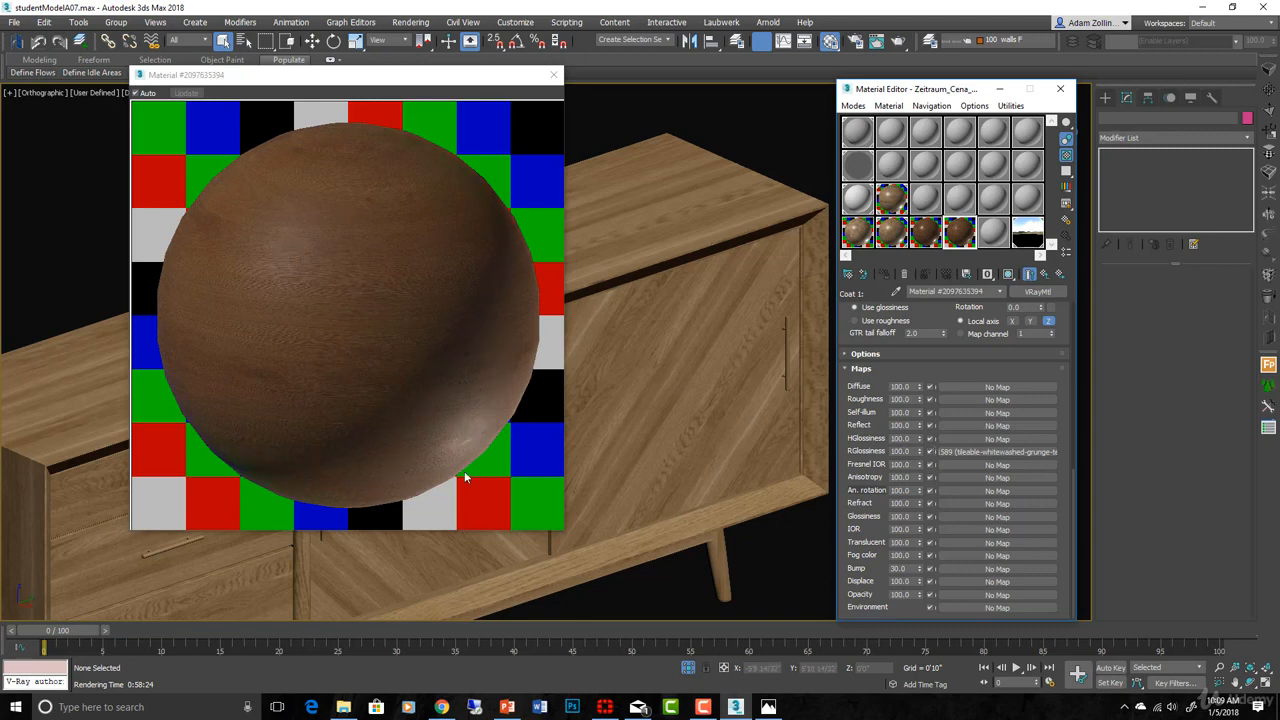
- Open the grunge glossiness map and review its texture image
click(975, 452)
click(1024, 449)
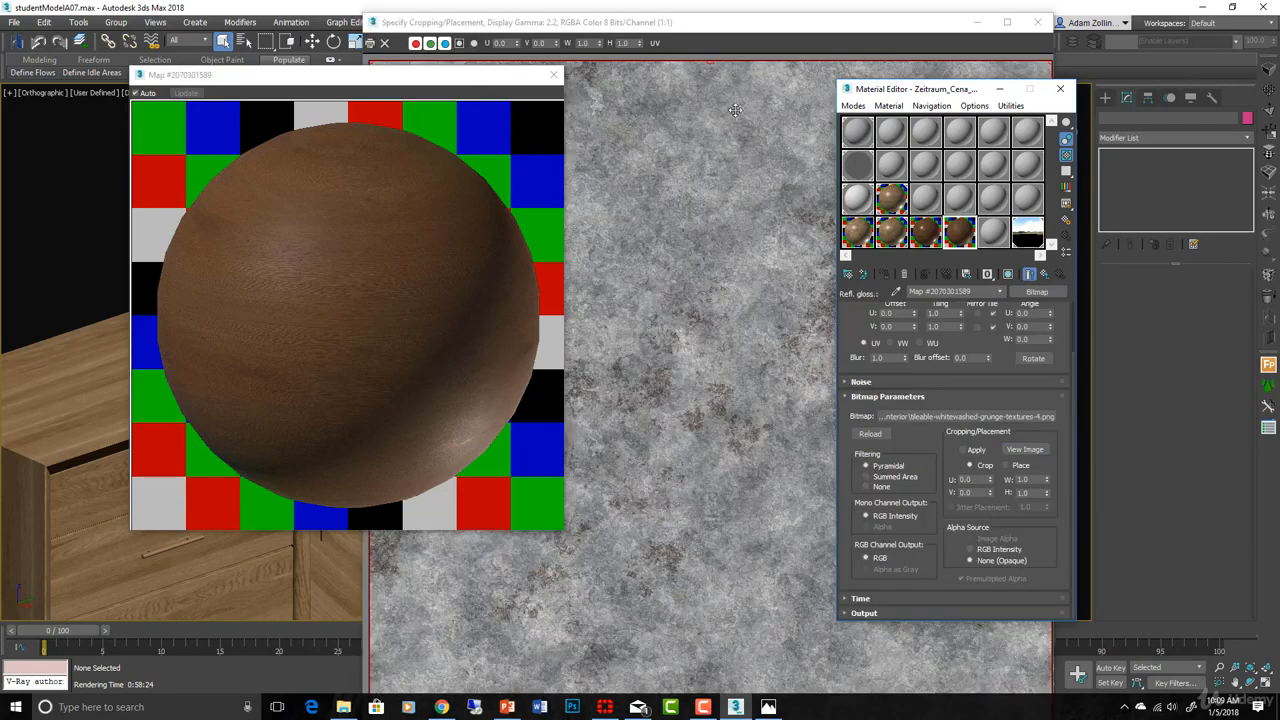
click(774, 38)
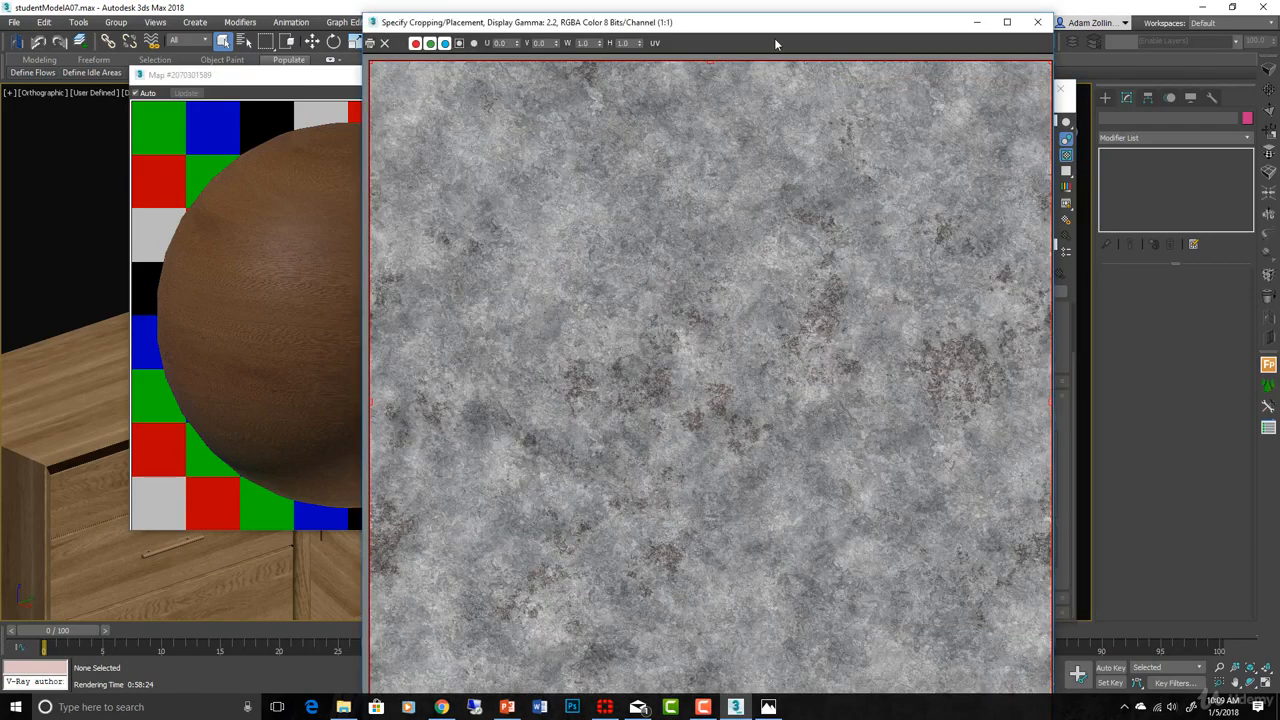
click(1037, 21)
click(1045, 276)
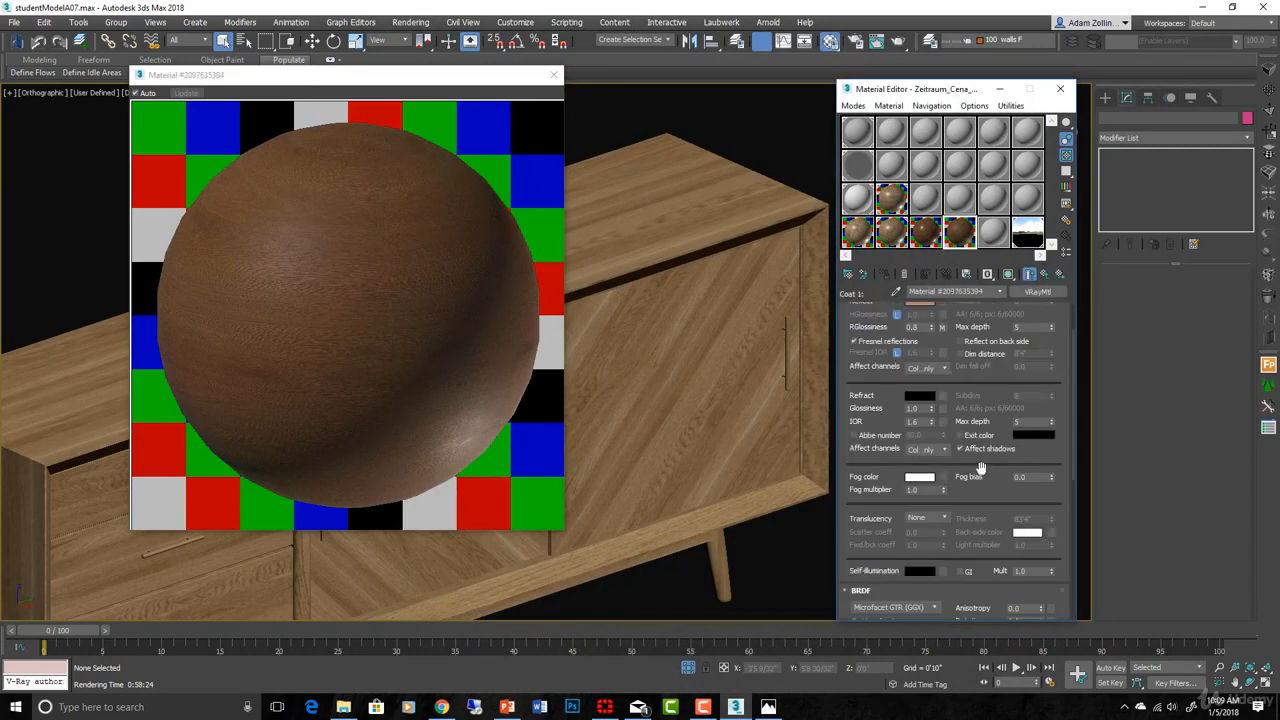
- Set the RGlossiness map amount from 100.0 to 20.0
drag(981, 464, 930, 44)
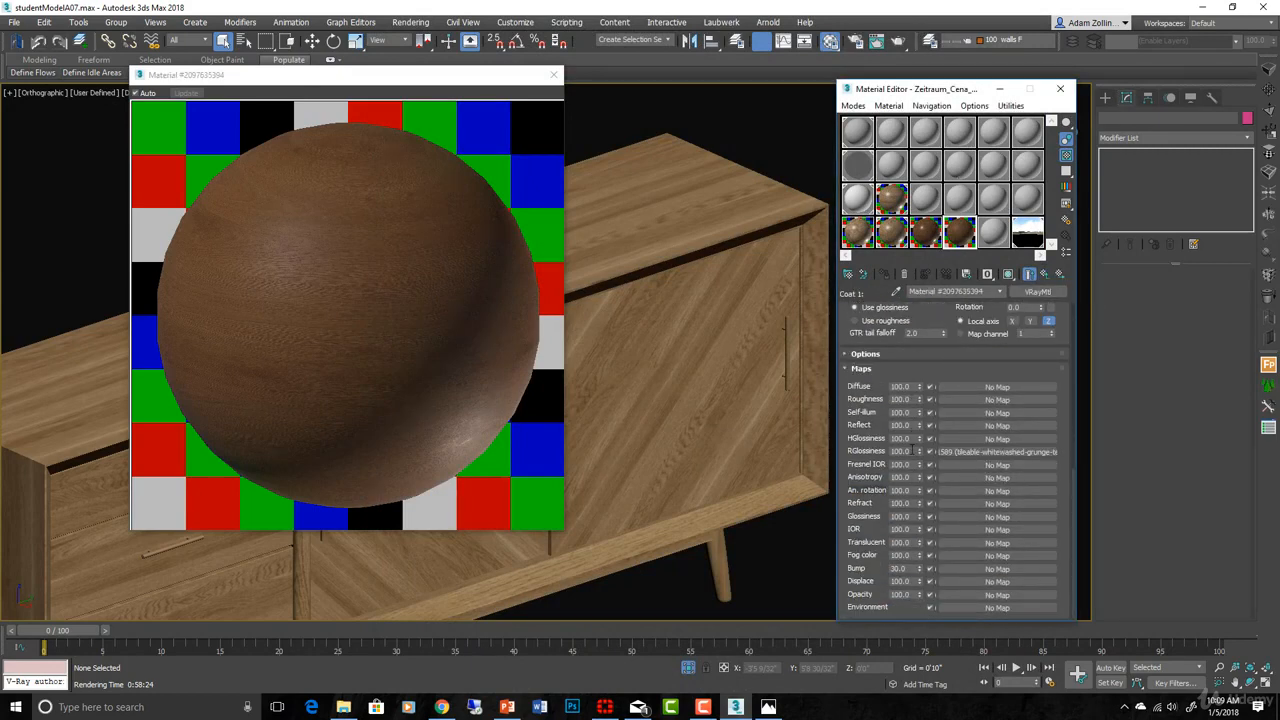
click(901, 451)
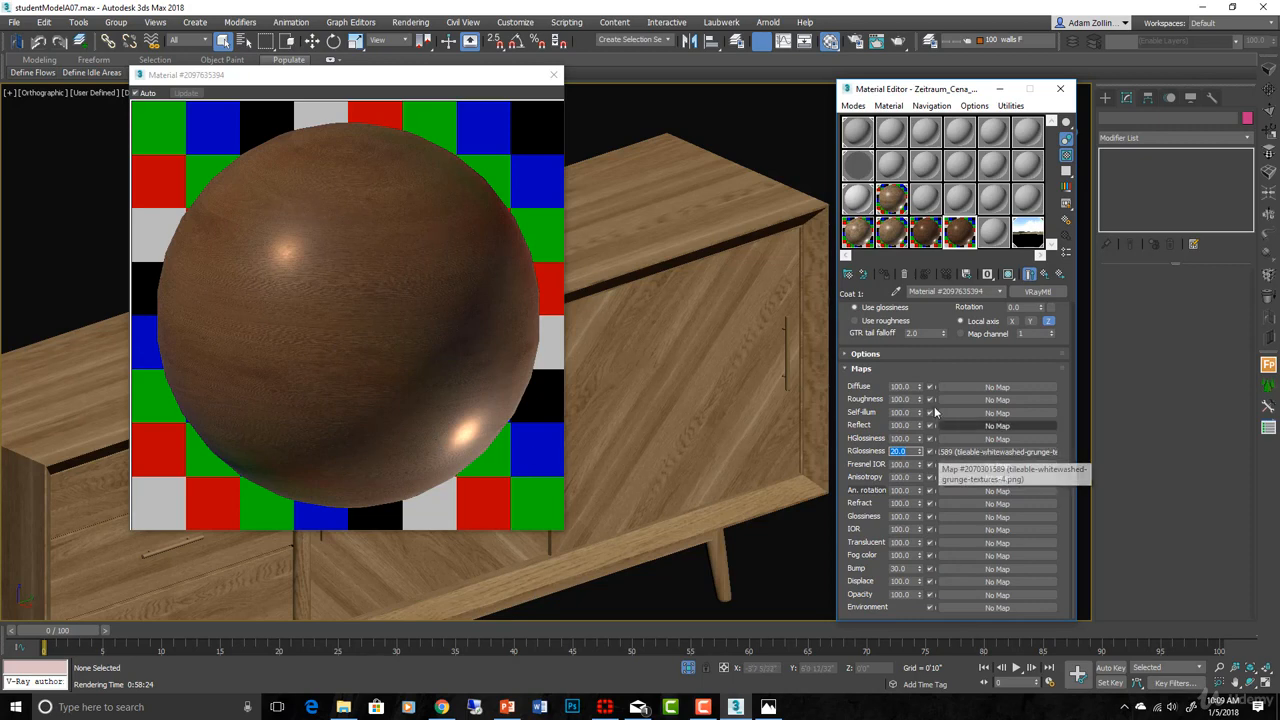
scroll(948, 373, up, 5)
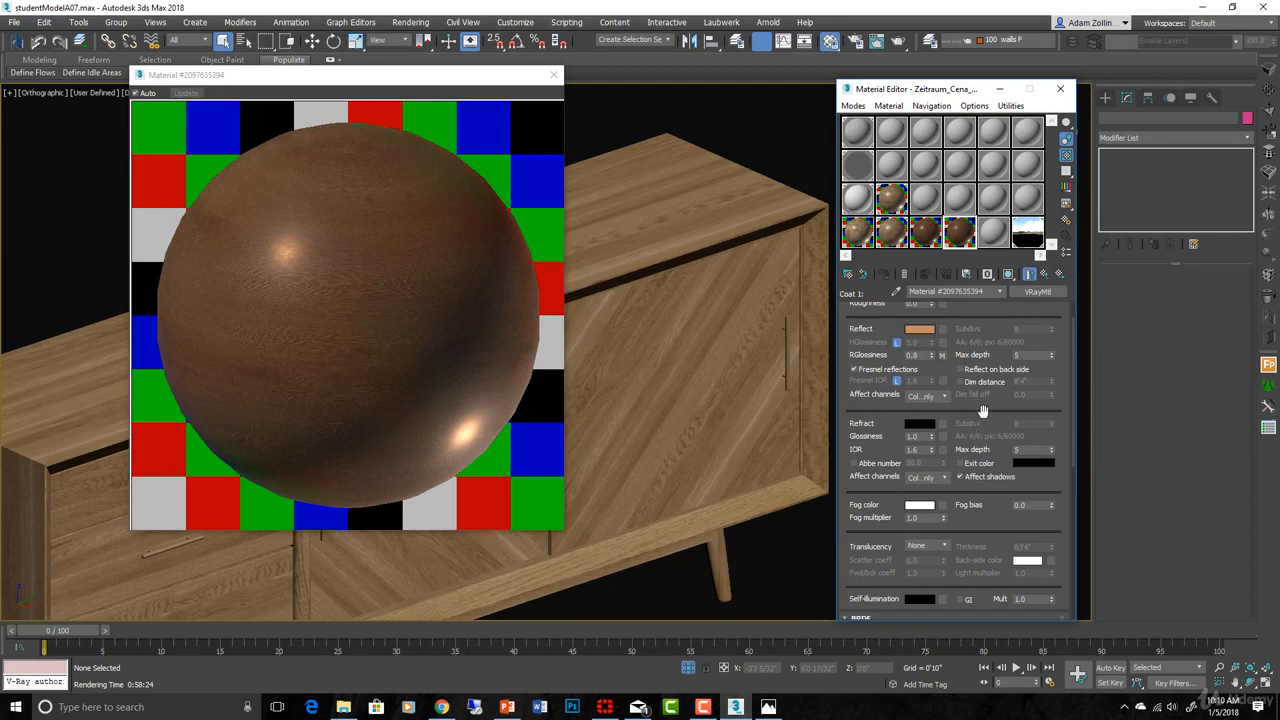
drag(978, 400, 945, 20)
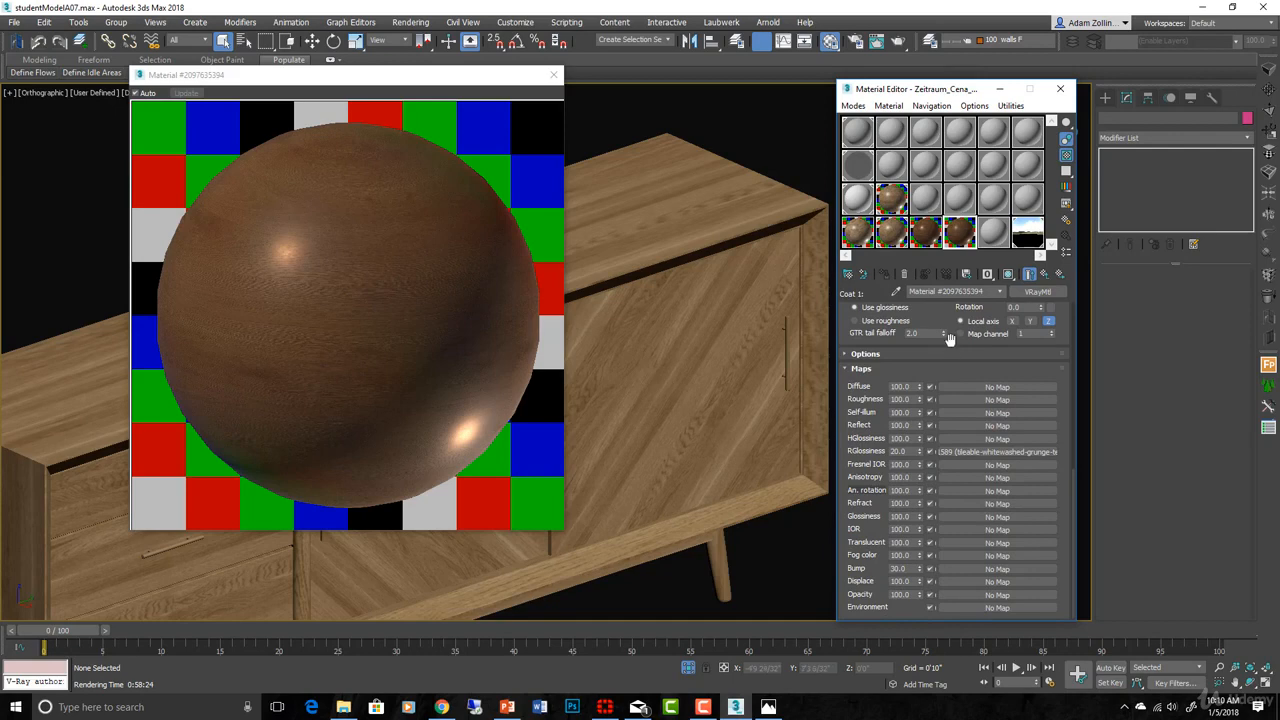
- Set the coat's reflection glossiness to 1.0 and the RGlossiness map amount to 30
scroll(945, 405, up, 10)
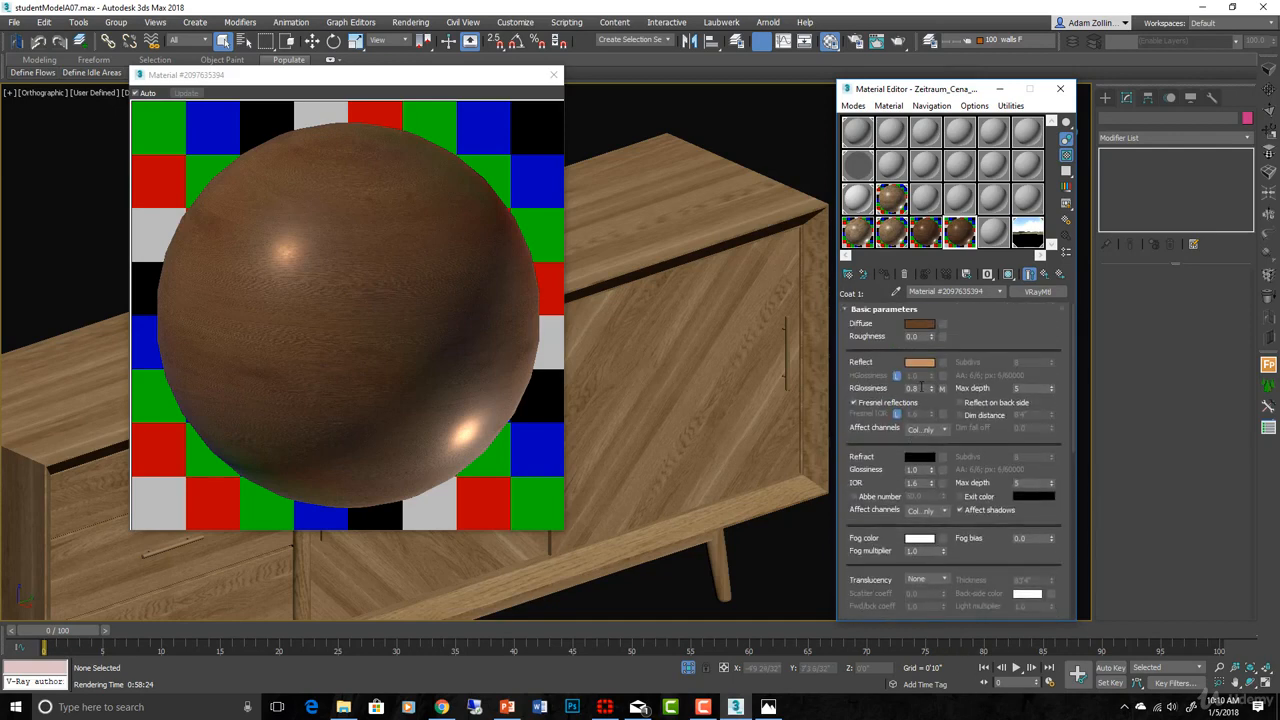
double_click(915, 387)
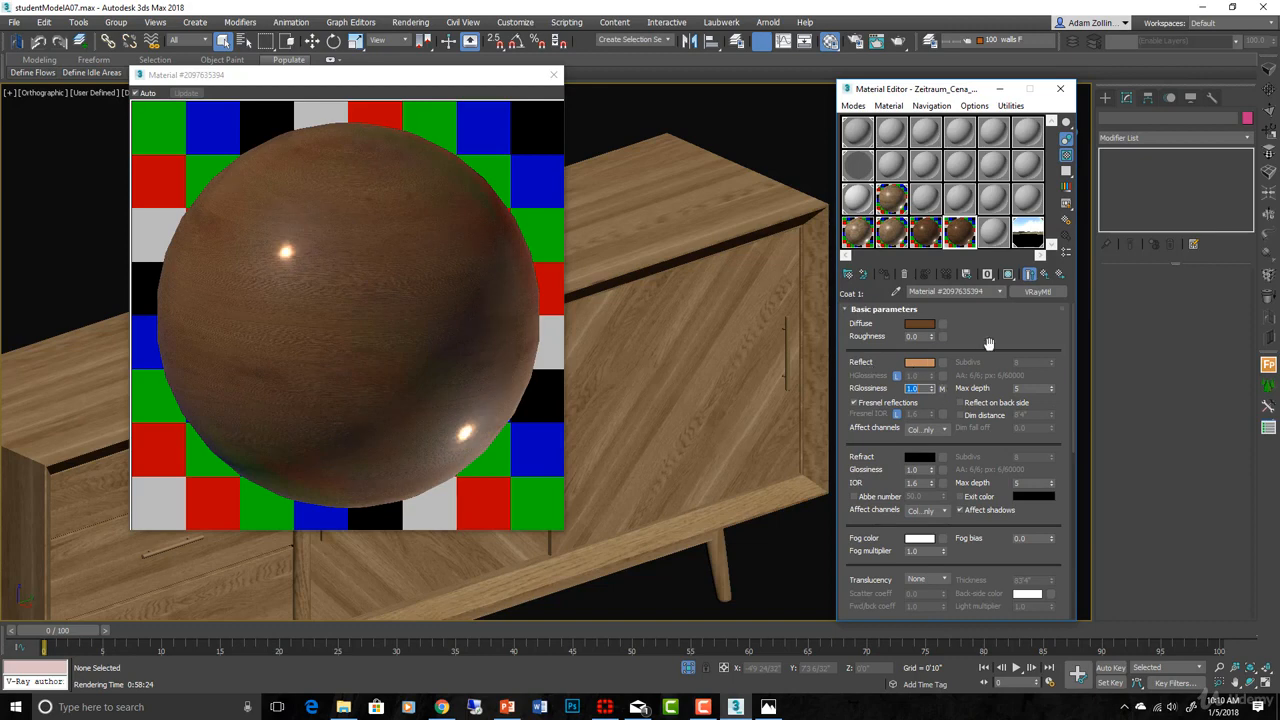
scroll(986, 344, down, 10)
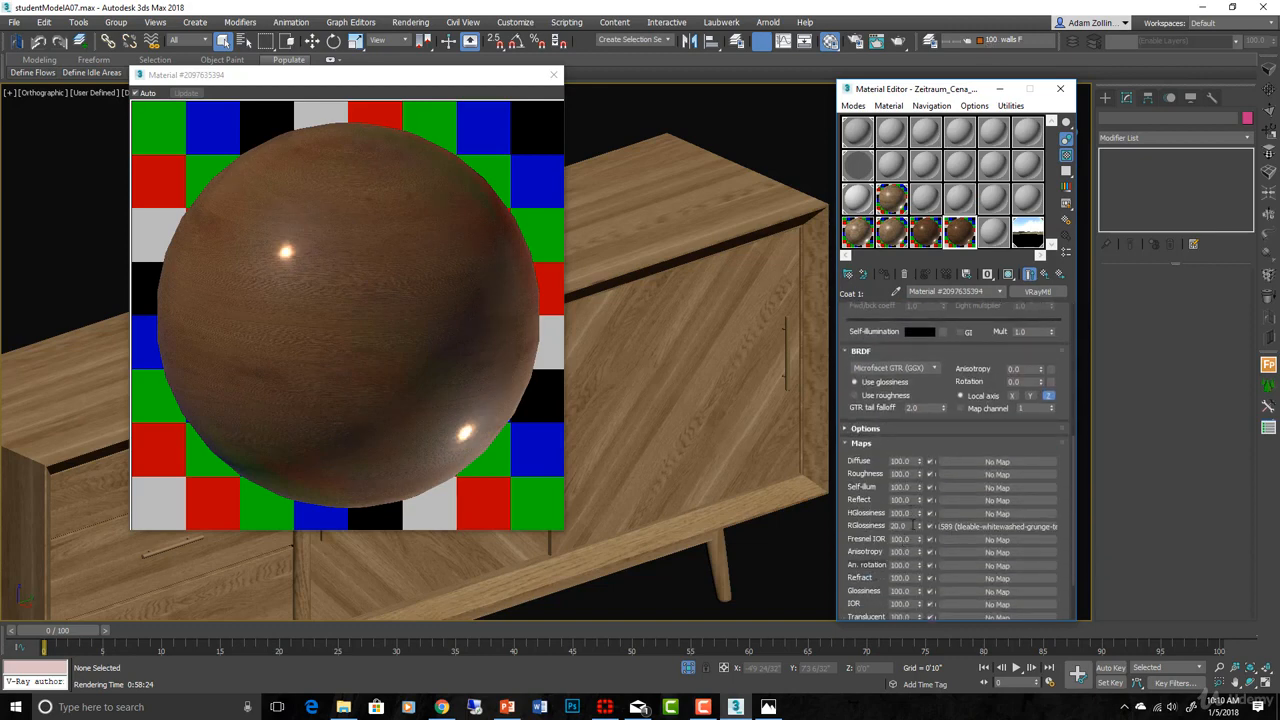
double_click(900, 526)
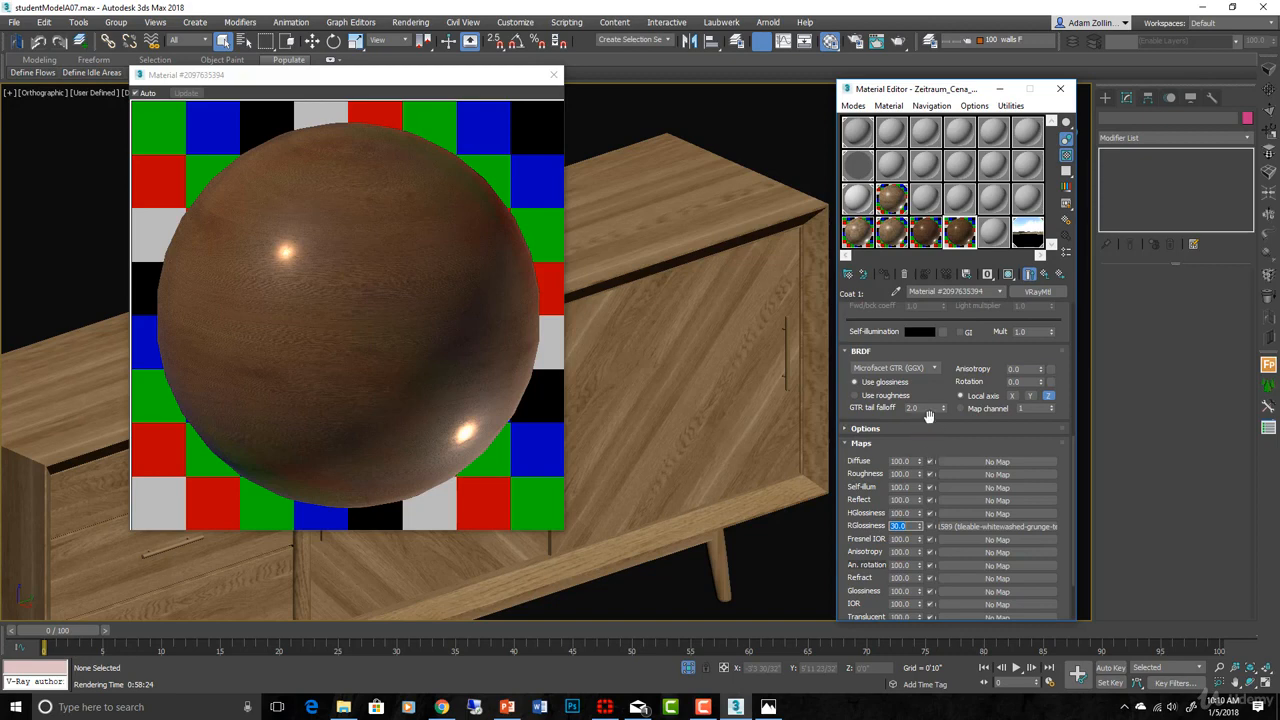
scroll(946, 397, up, 5)
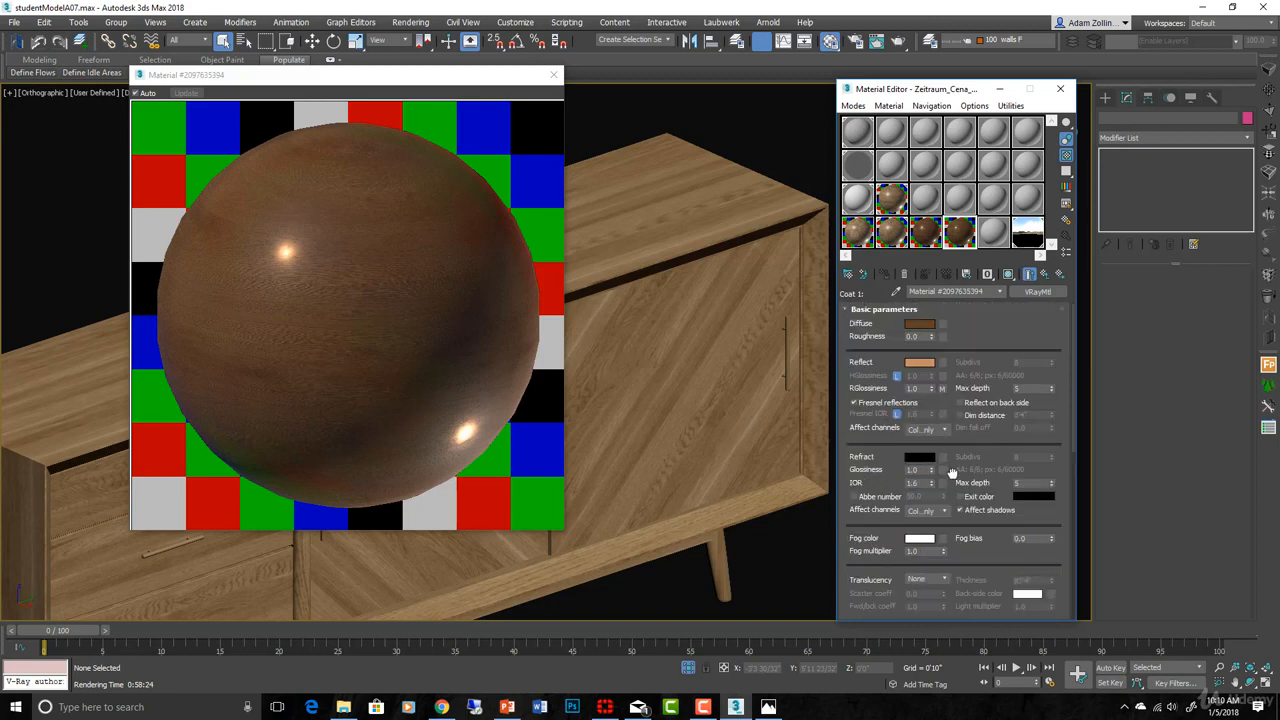
scroll(950, 404, down, 5)
scroll(947, 400, down, 2)
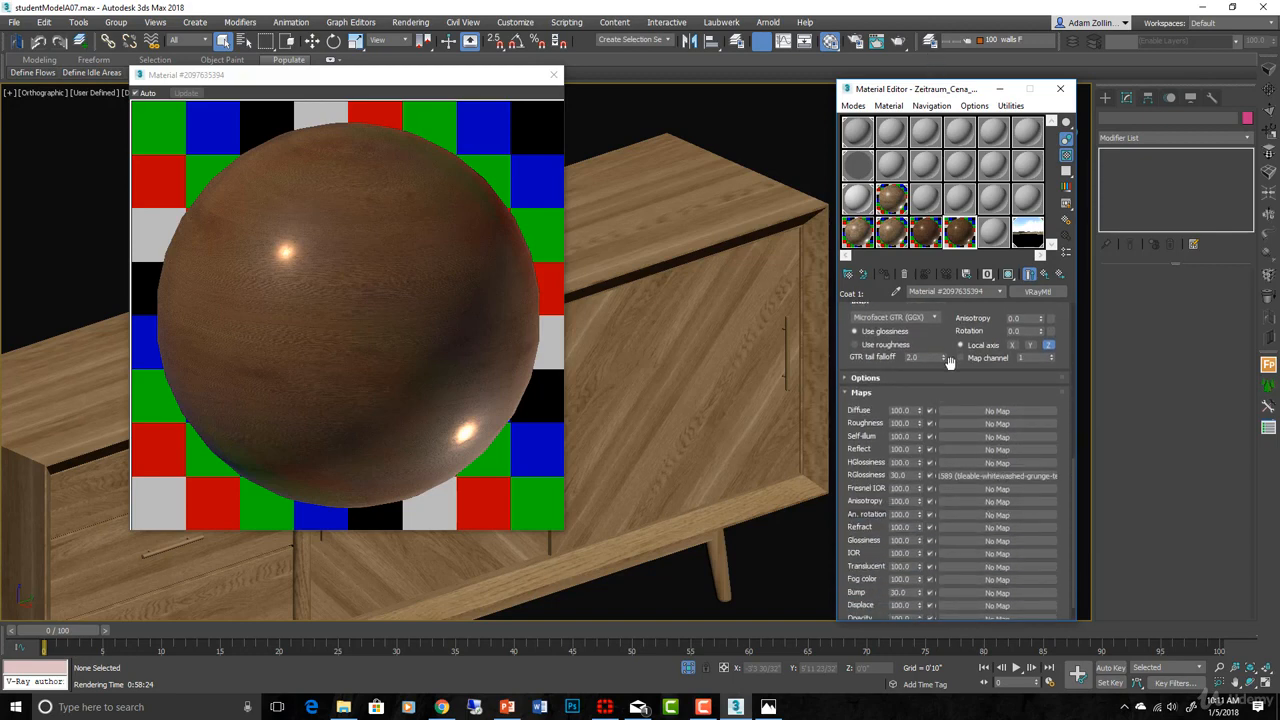
scroll(947, 370, down, 1)
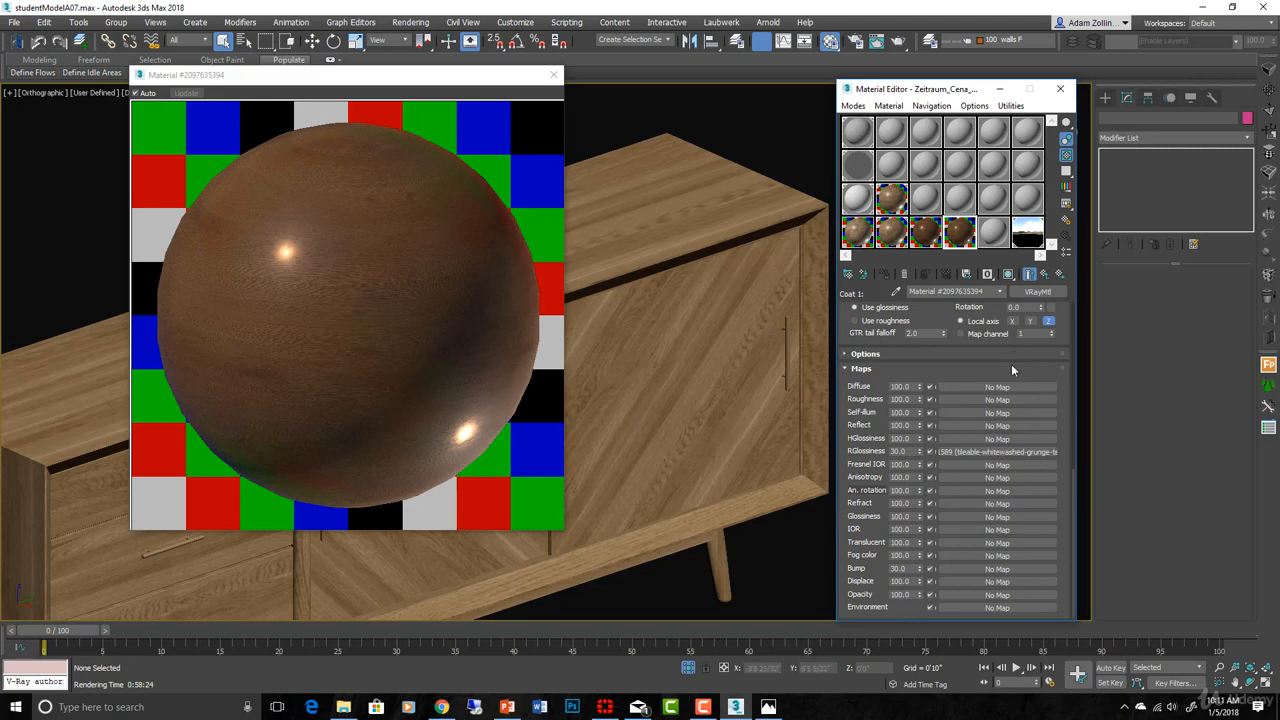
- Assign a VRayDirt map to the coat's Reflect map slot
click(981, 424)
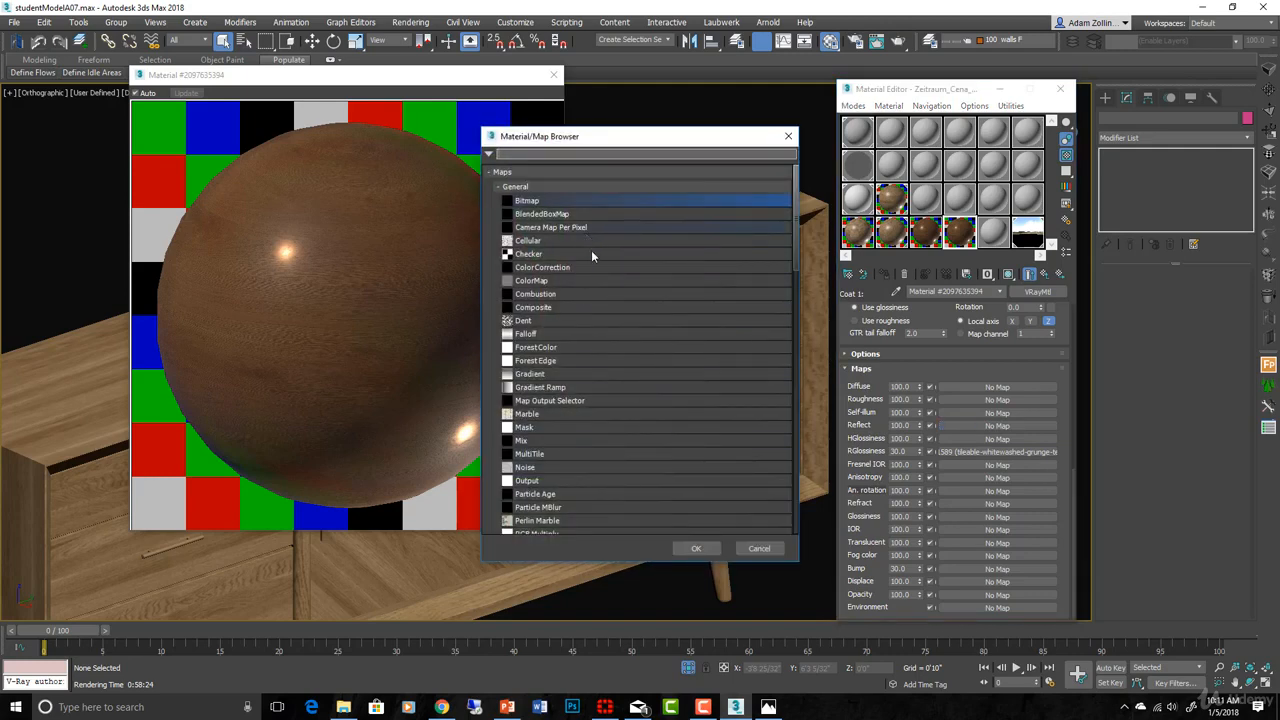
scroll(636, 390, down, 7)
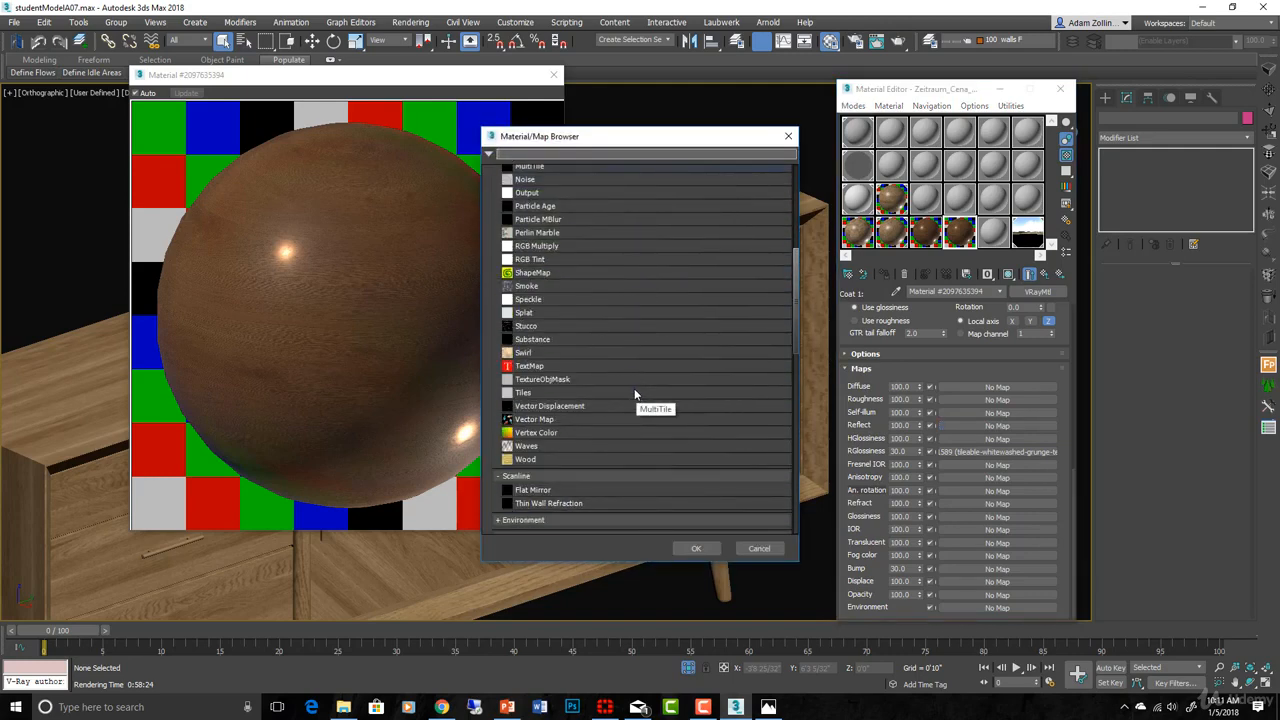
scroll(606, 405, down, 3)
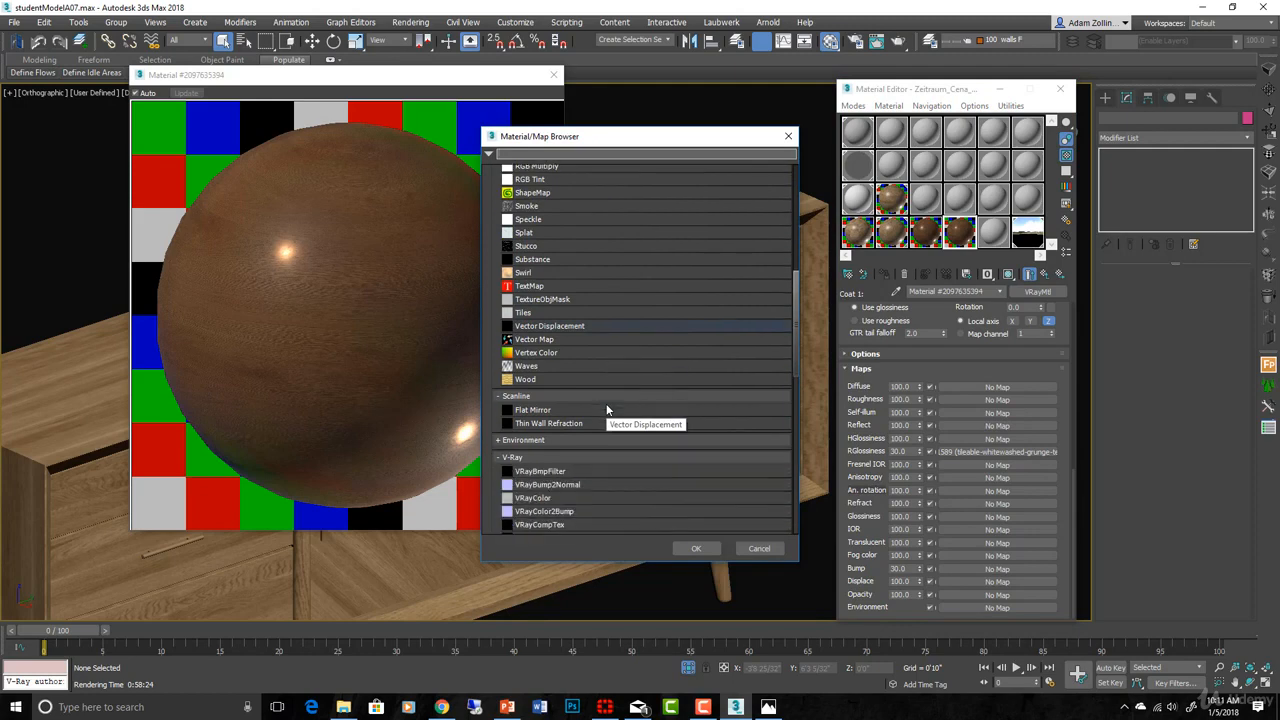
scroll(606, 410, down, 2)
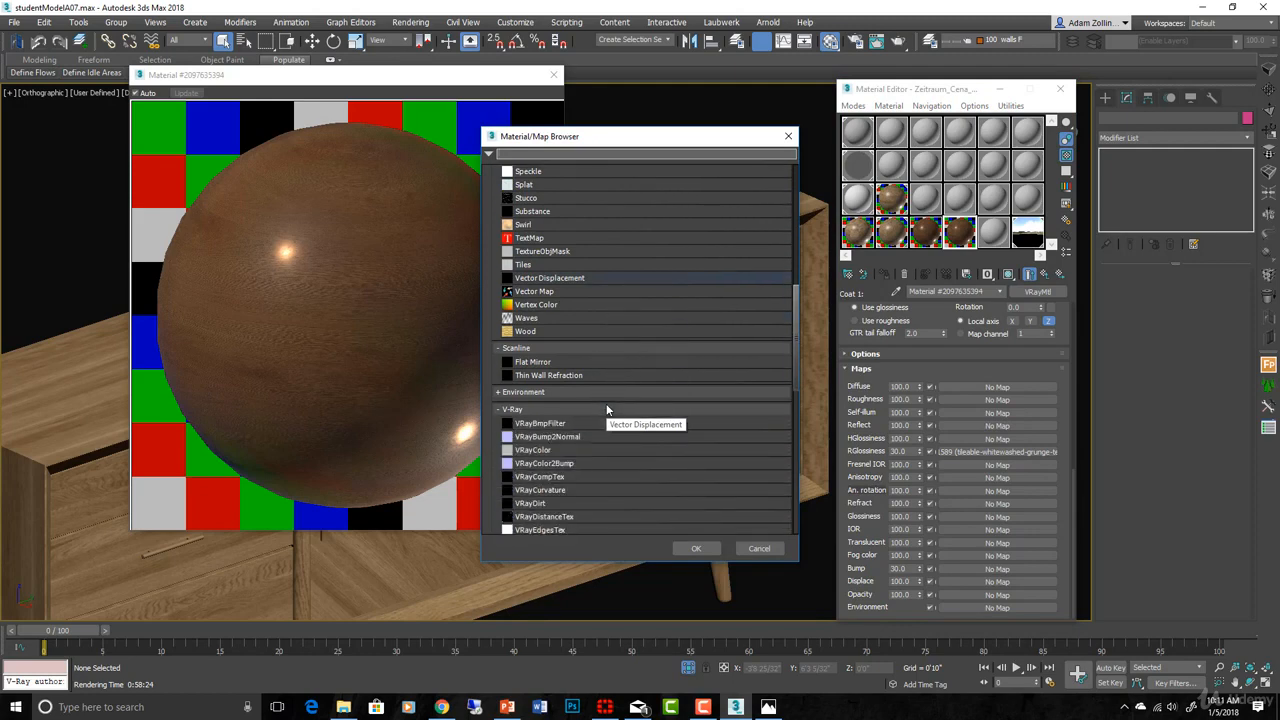
click(572, 502)
click(699, 549)
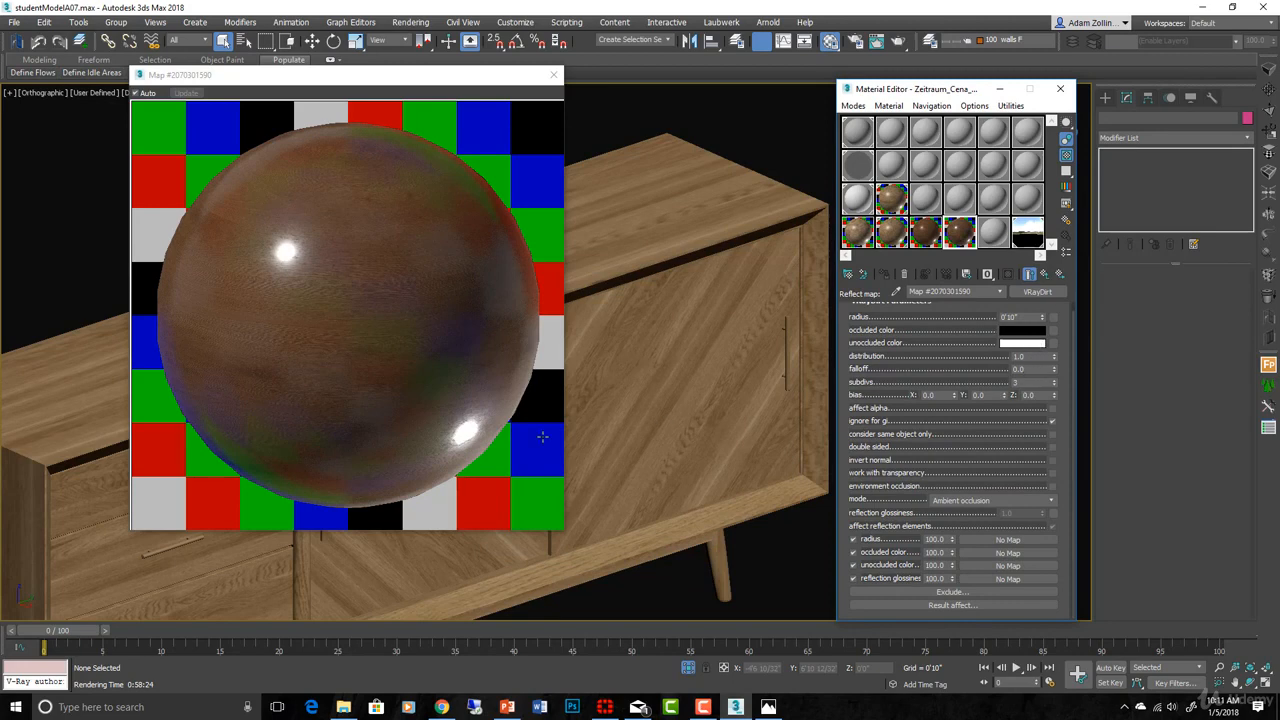
scroll(810, 476, up, 2)
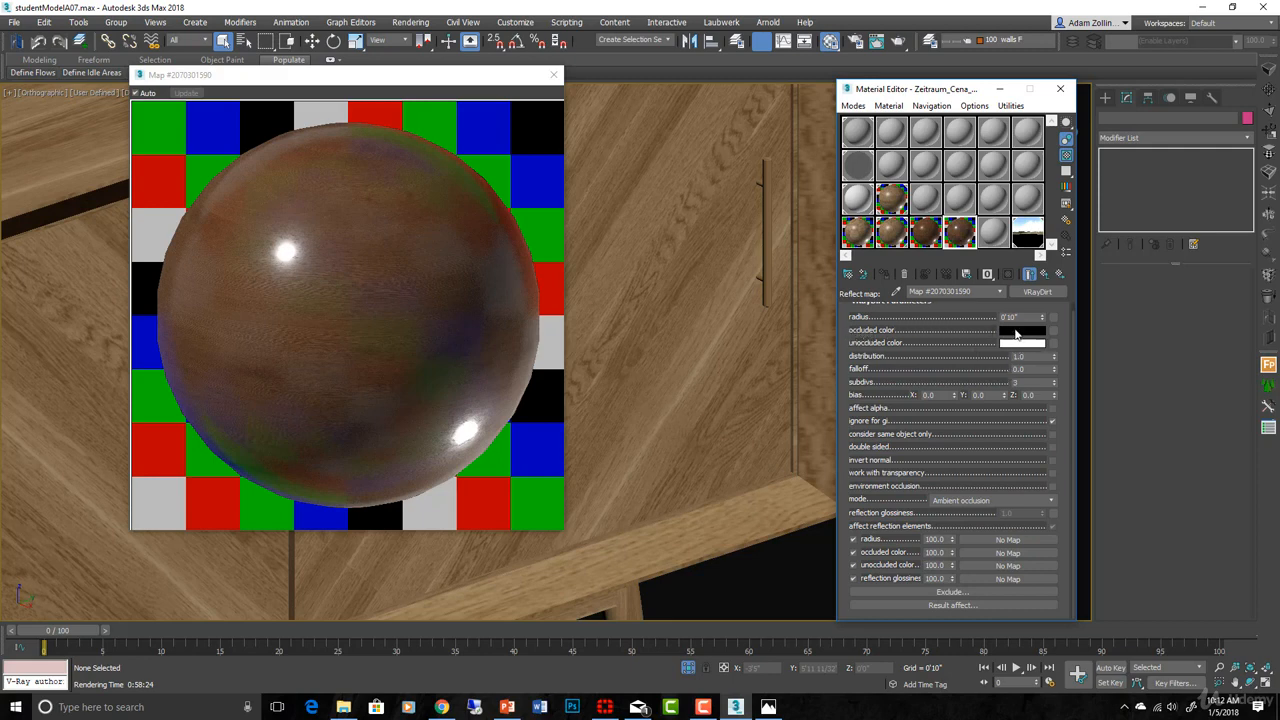
- Copy the coat's orange reflect colour into the VRayDirt unoccluded colour
click(1046, 273)
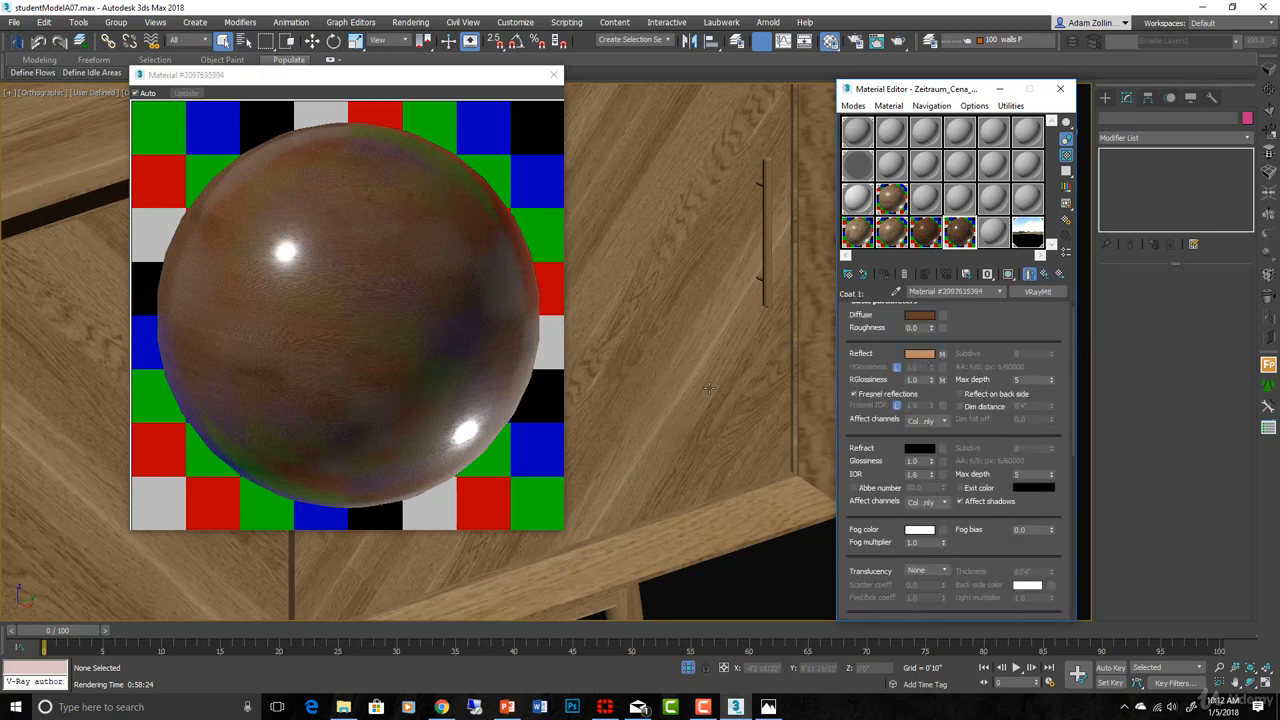
right_click(920, 354)
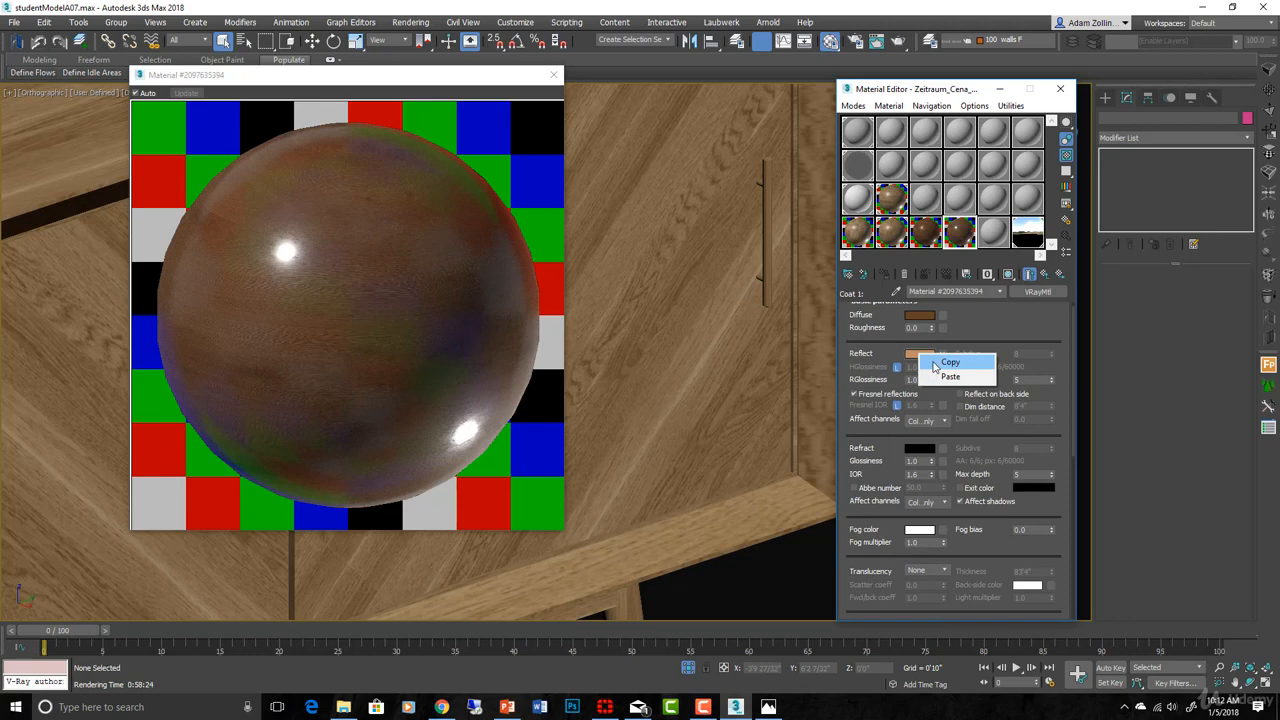
click(940, 363)
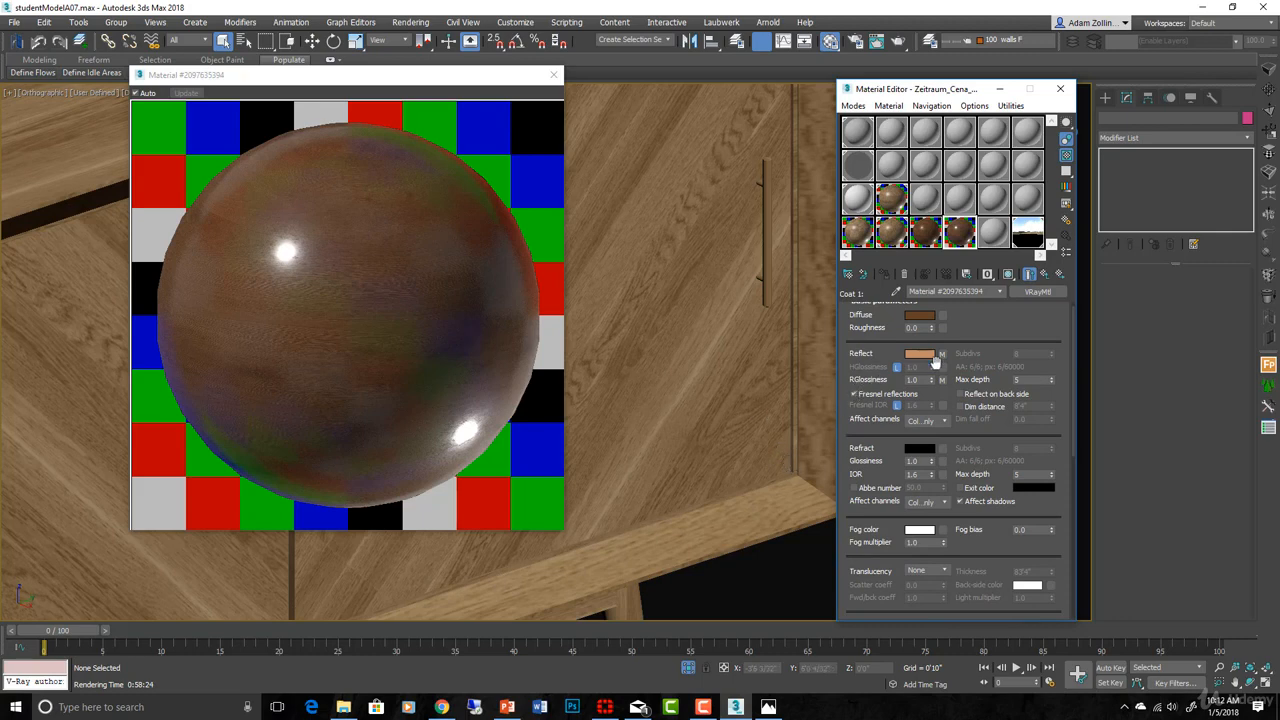
click(942, 356)
right_click(1036, 345)
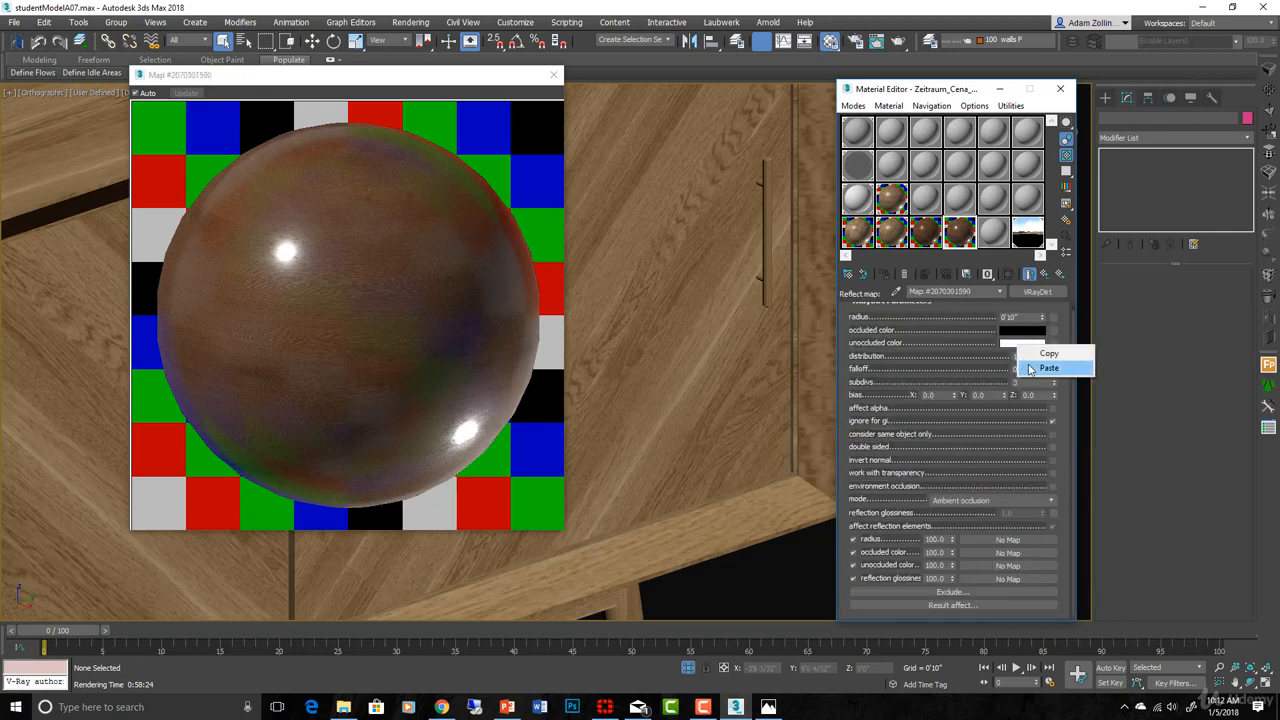
click(1046, 368)
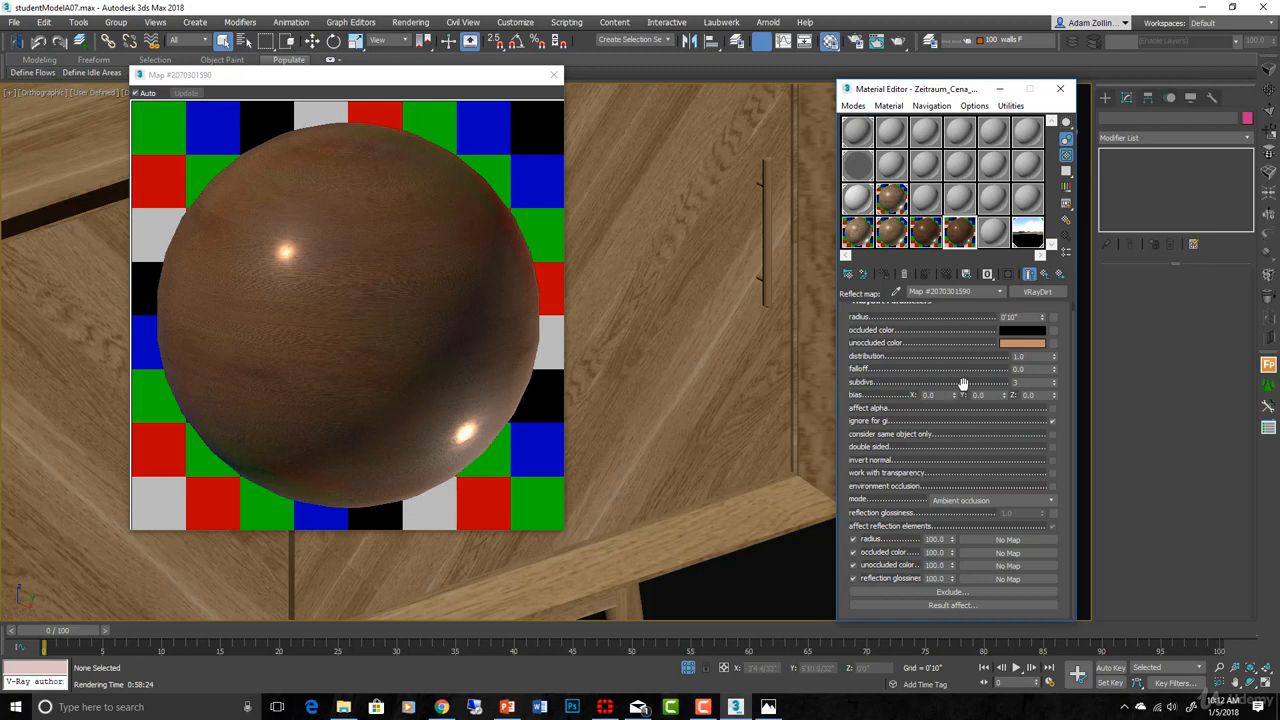
- Brighten the VRayDirt unoccluded colour to value 190 and accept it
click(1030, 347)
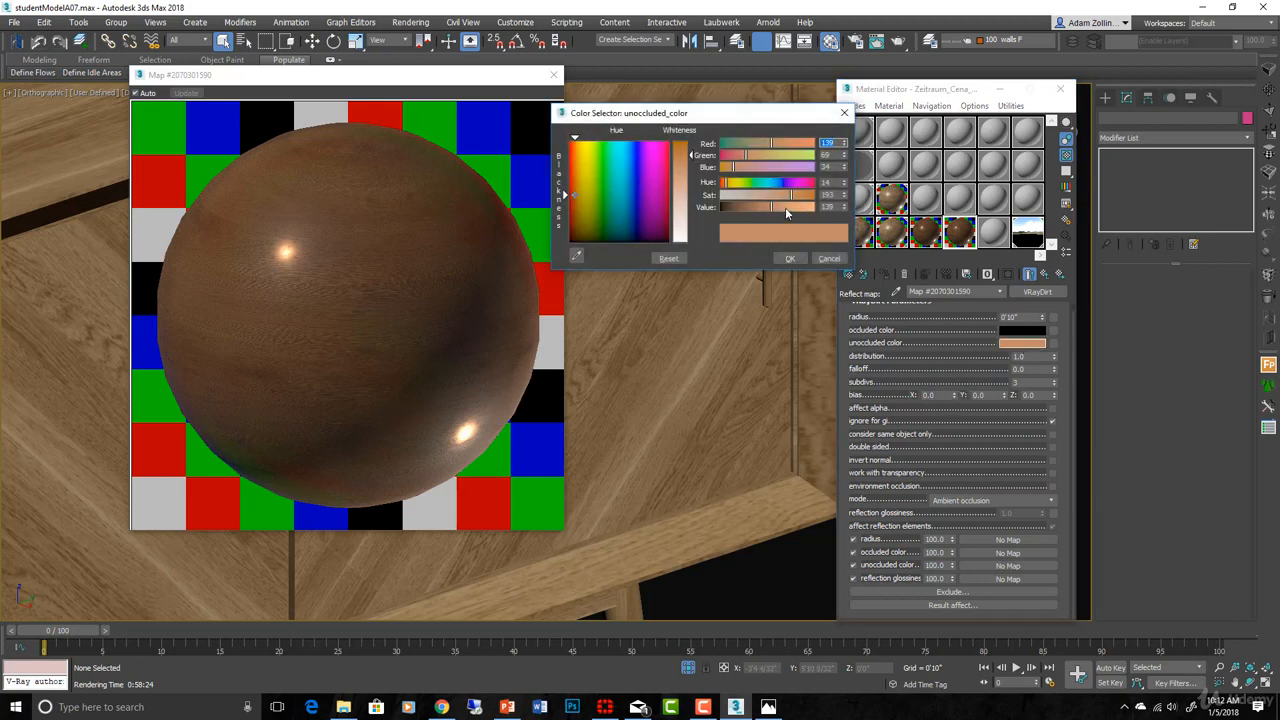
click(785, 207)
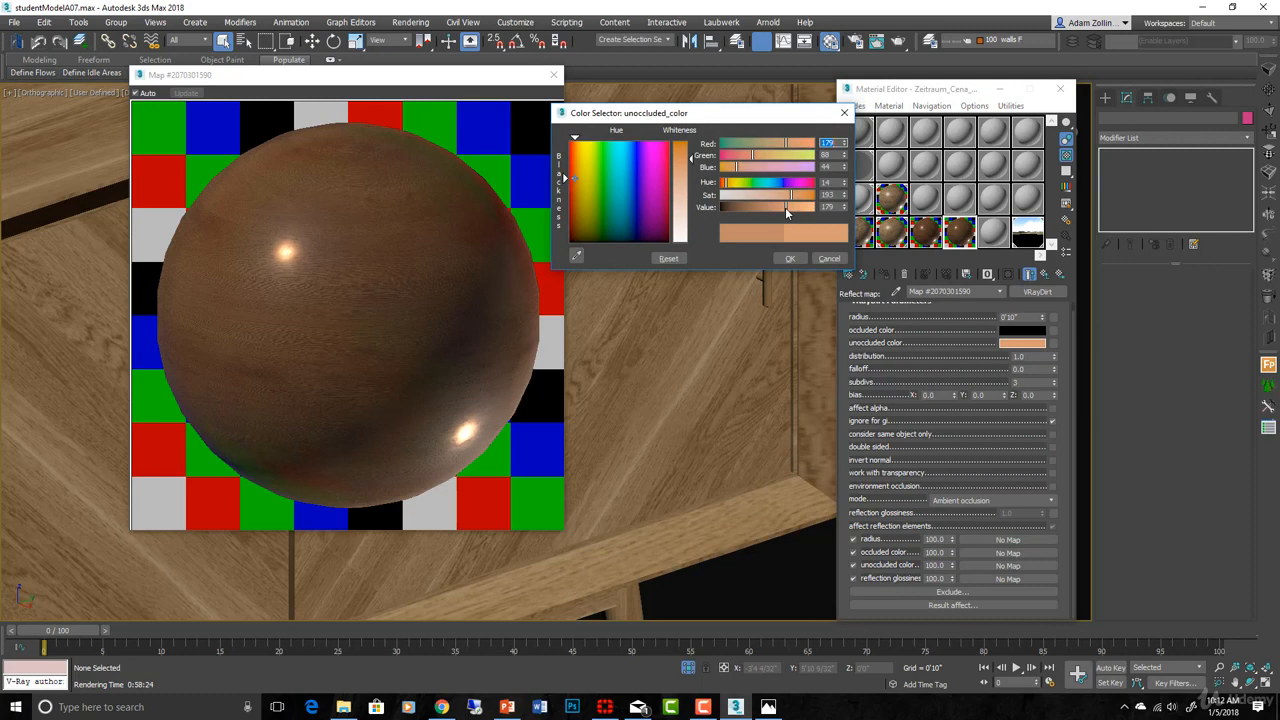
click(789, 206)
click(790, 259)
click(790, 259)
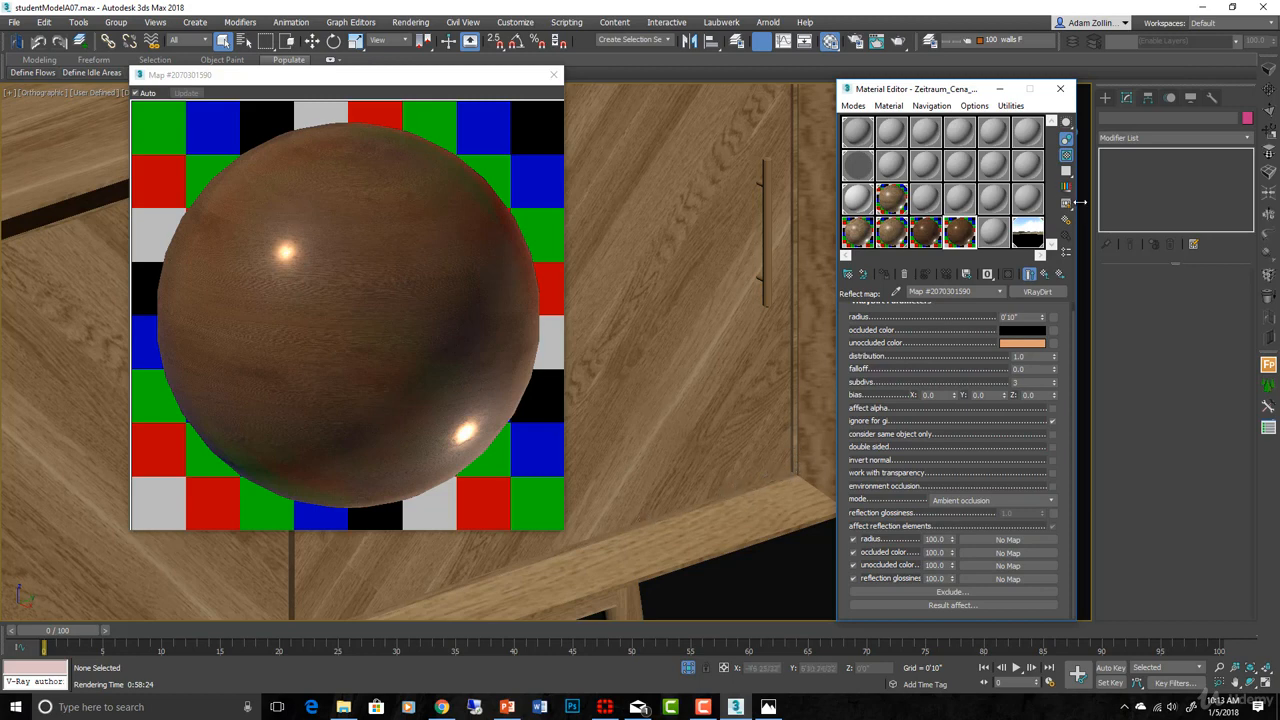
- Go back up to the blend material and open the base wood material consoleWood1
click(1045, 276)
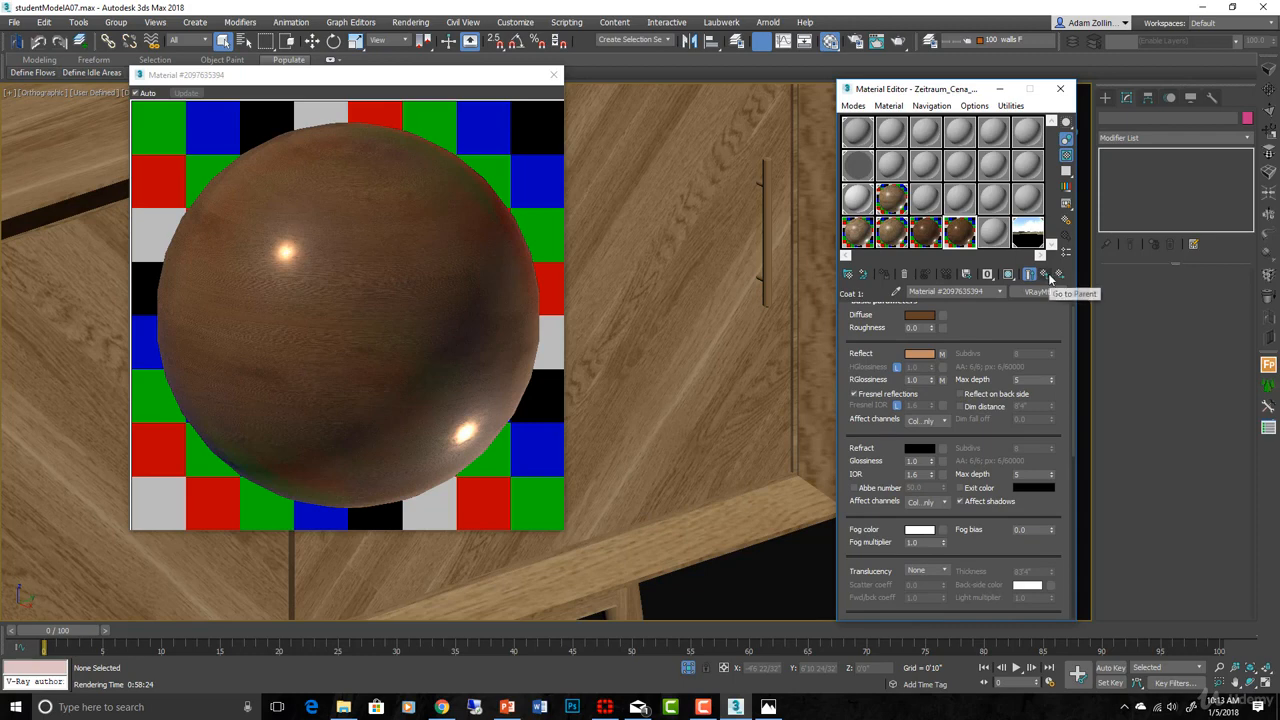
click(1047, 276)
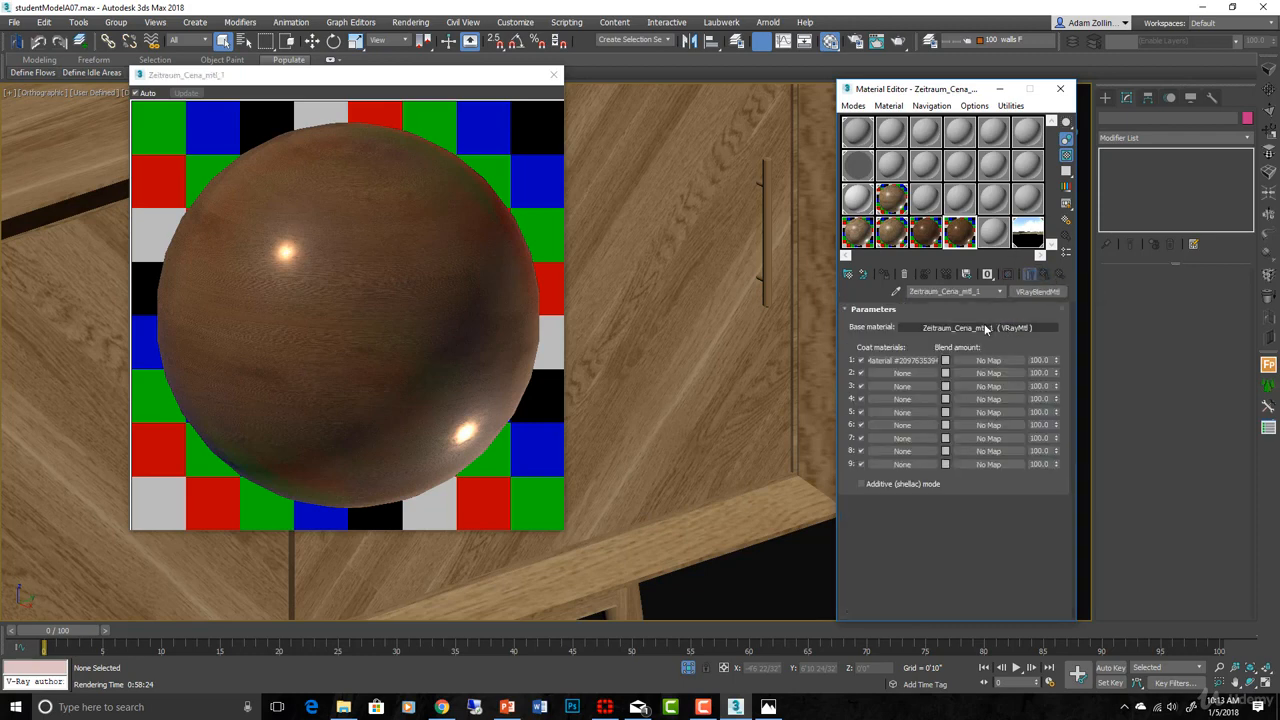
click(985, 328)
text(consoleWood1)
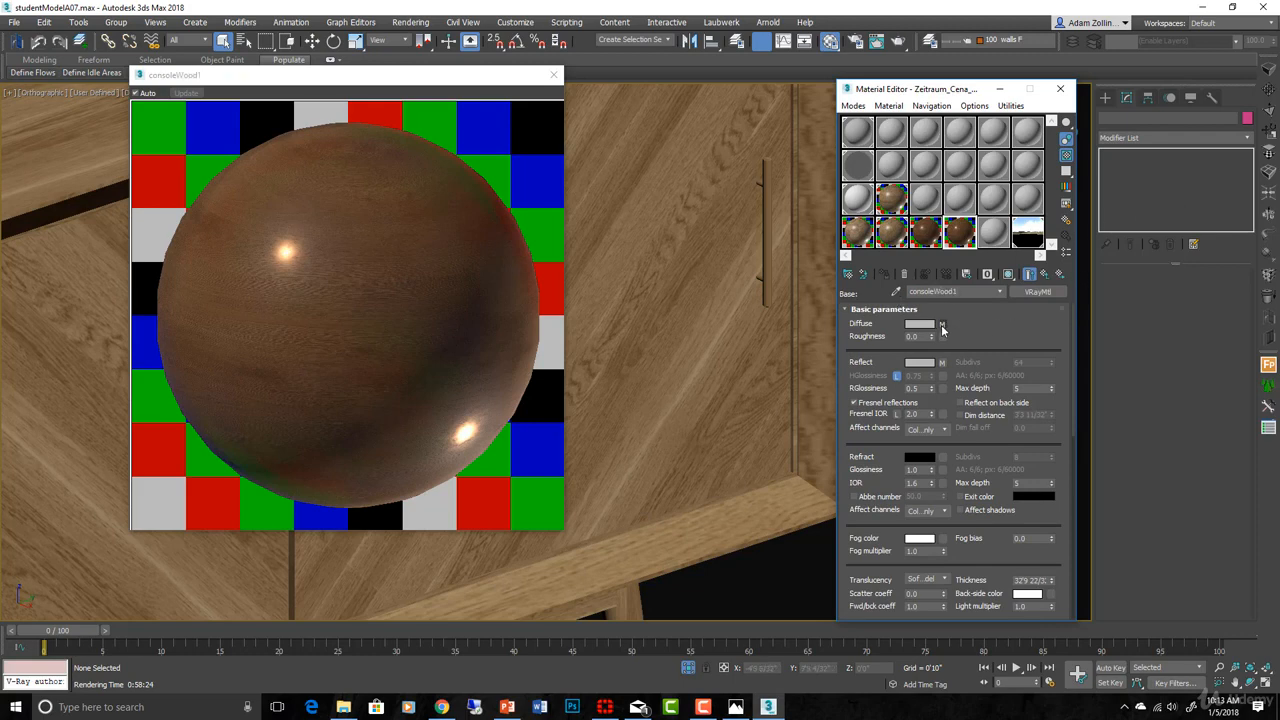
- Replace the base diffuse with VRayDirt, keeping the wood bitmap as its sub-map
click(941, 324)
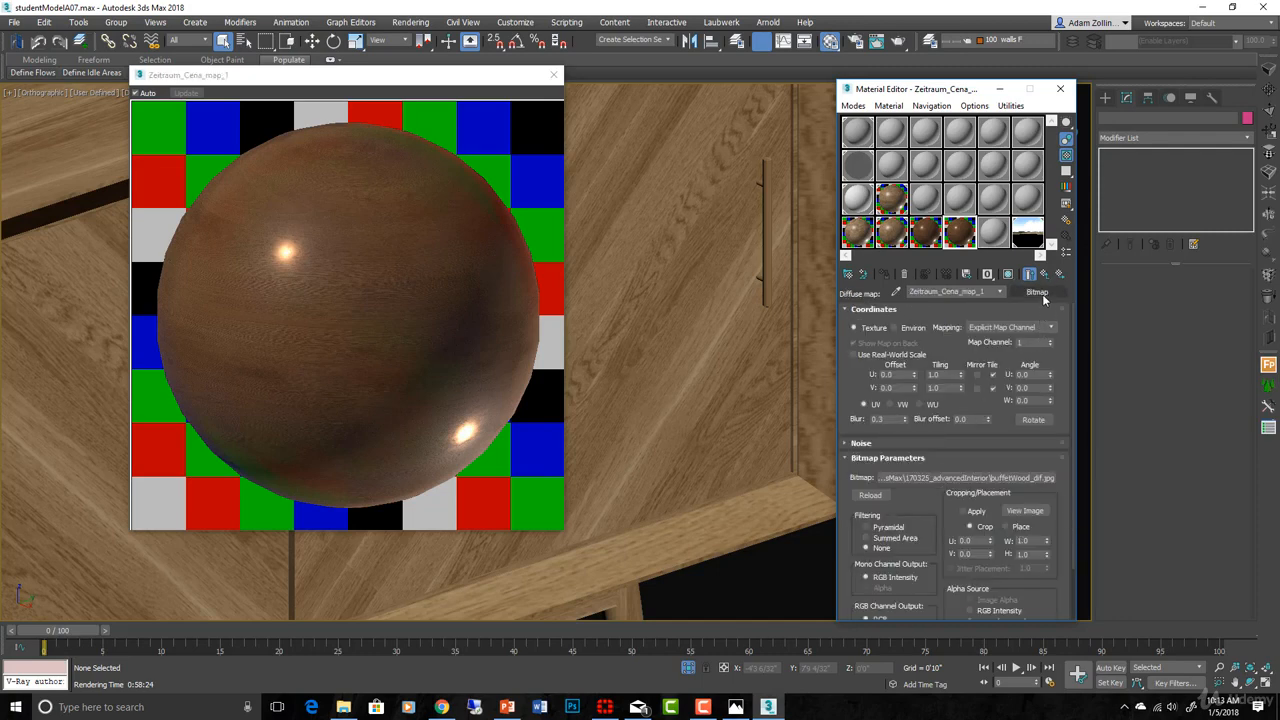
click(1040, 294)
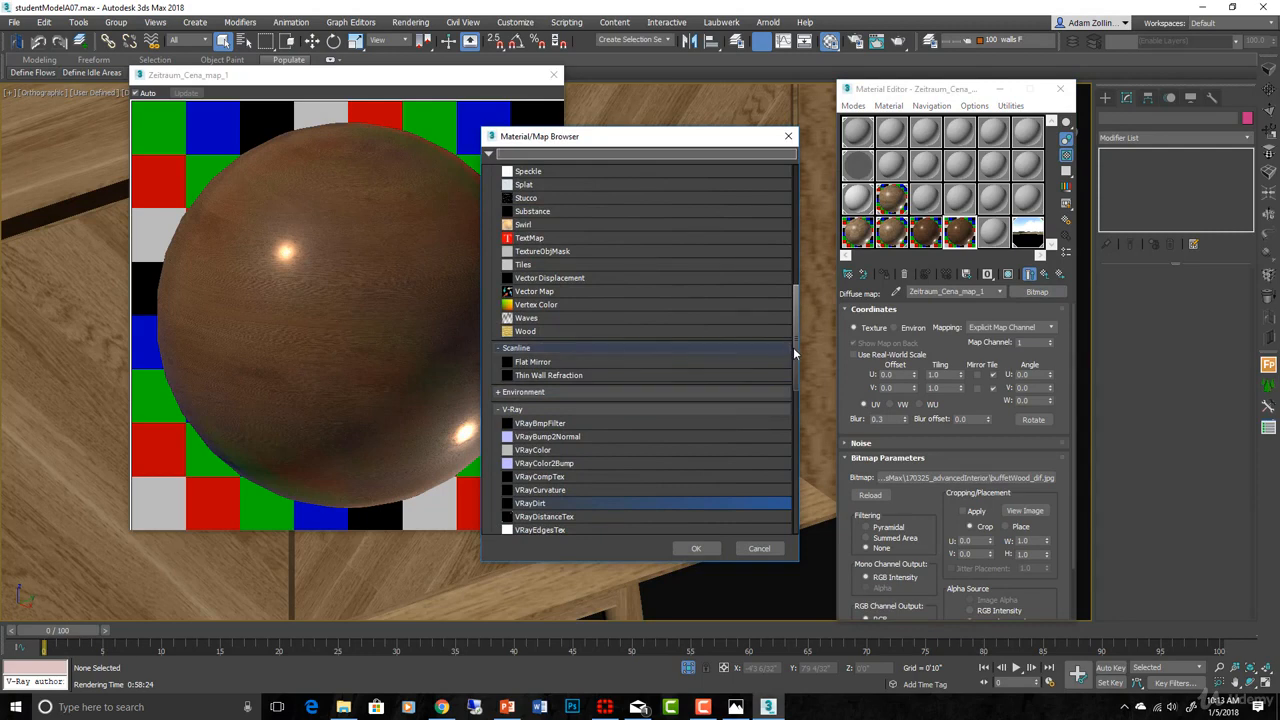
key(Return)
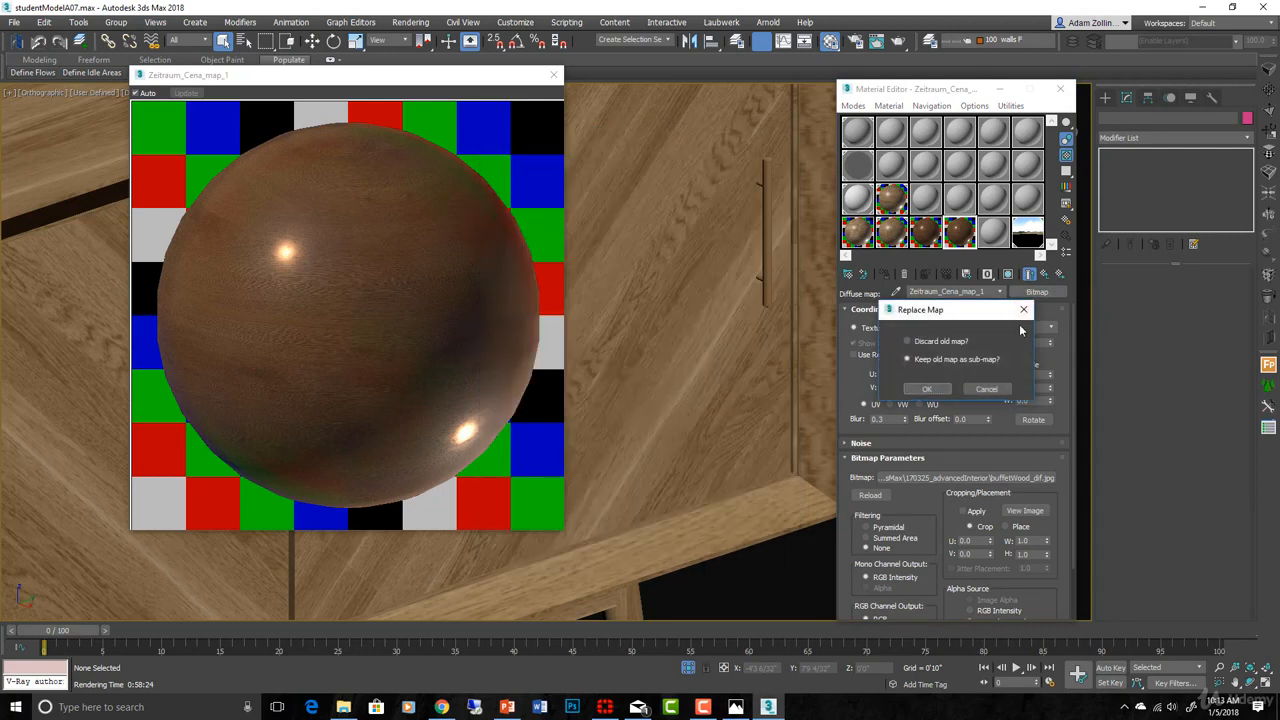
click(938, 390)
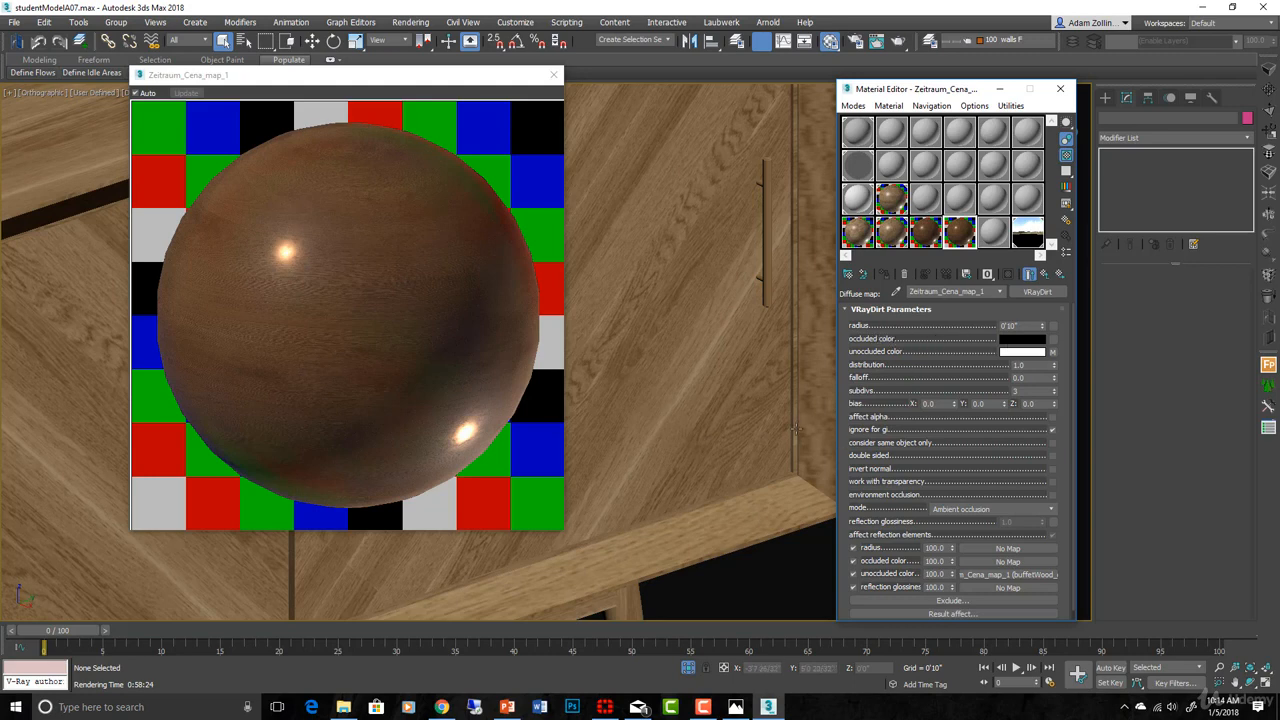
double_click(1030, 326)
click(1044, 274)
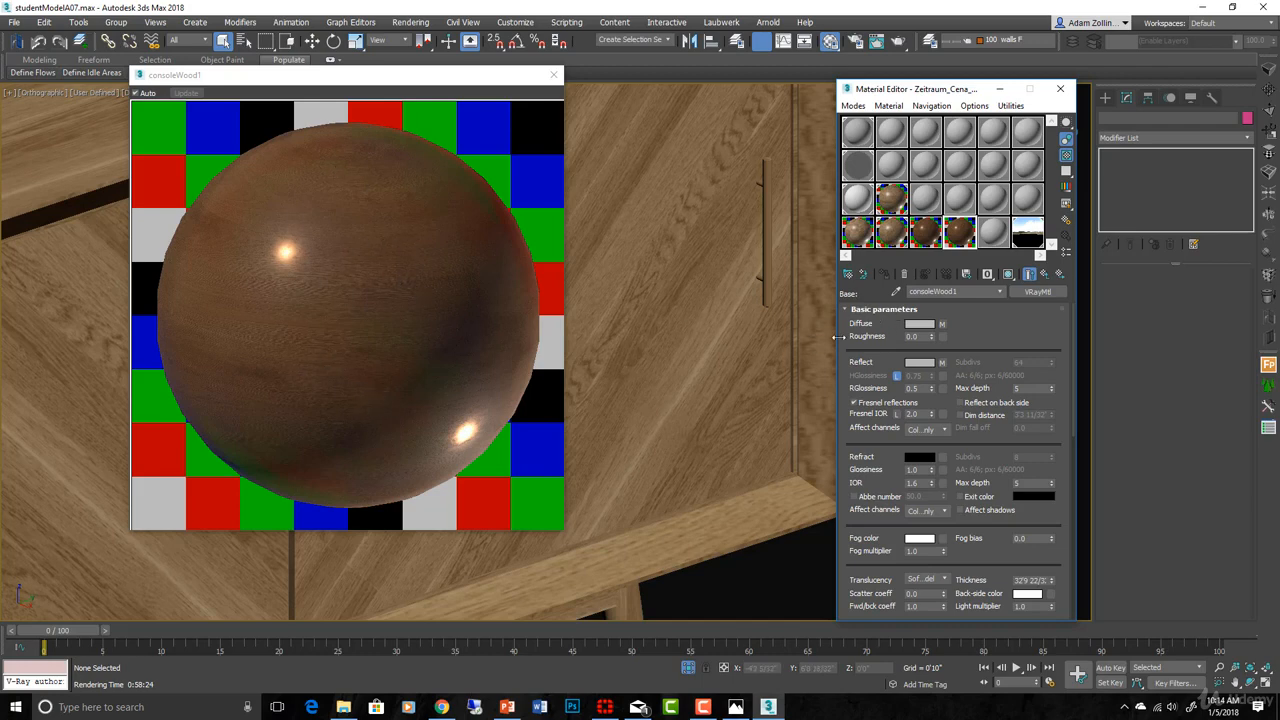
- Inspect the blend material in an enlarged preview and review consoleWood1's Maps rollout
double_click(932, 238)
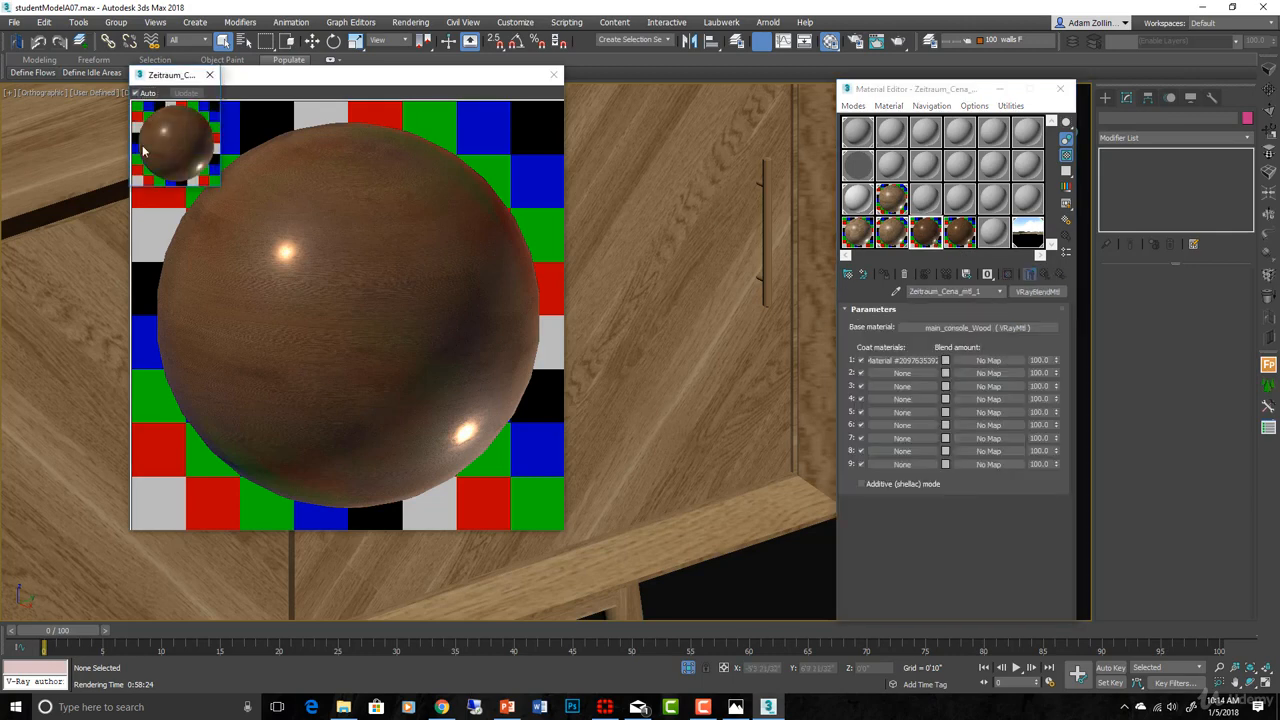
drag(220, 190, 338, 390)
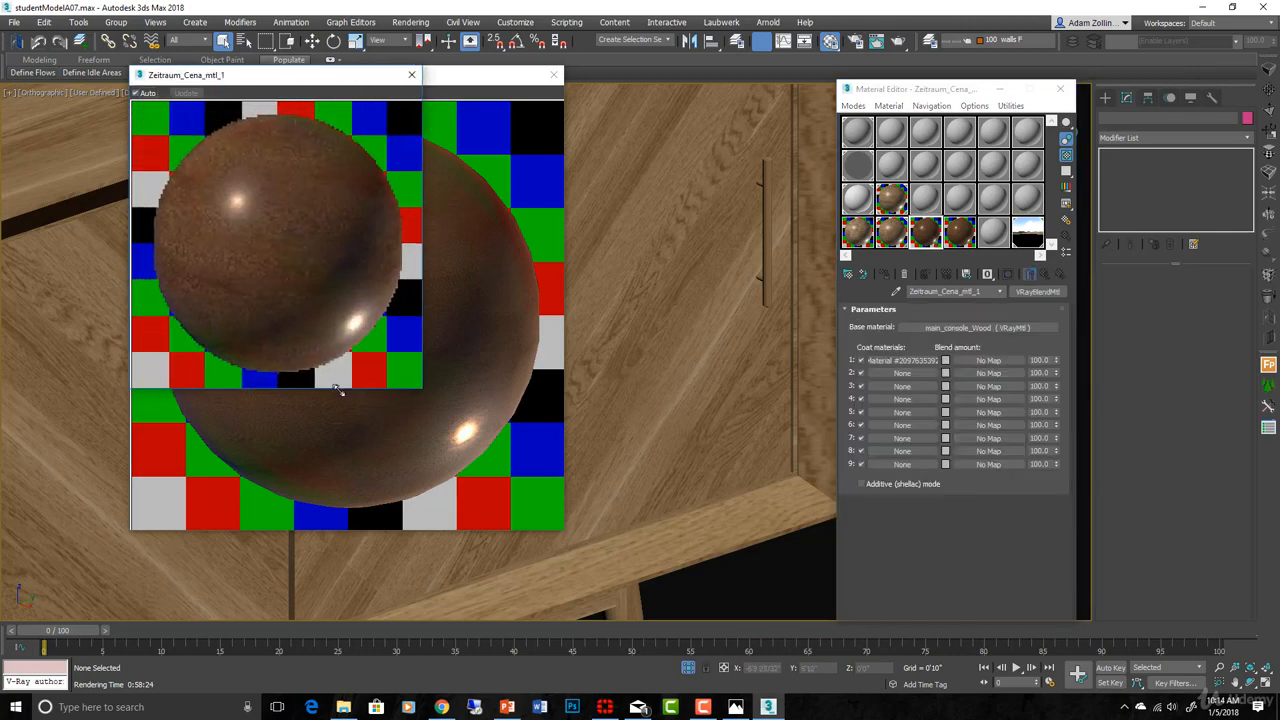
drag(293, 77, 682, 165)
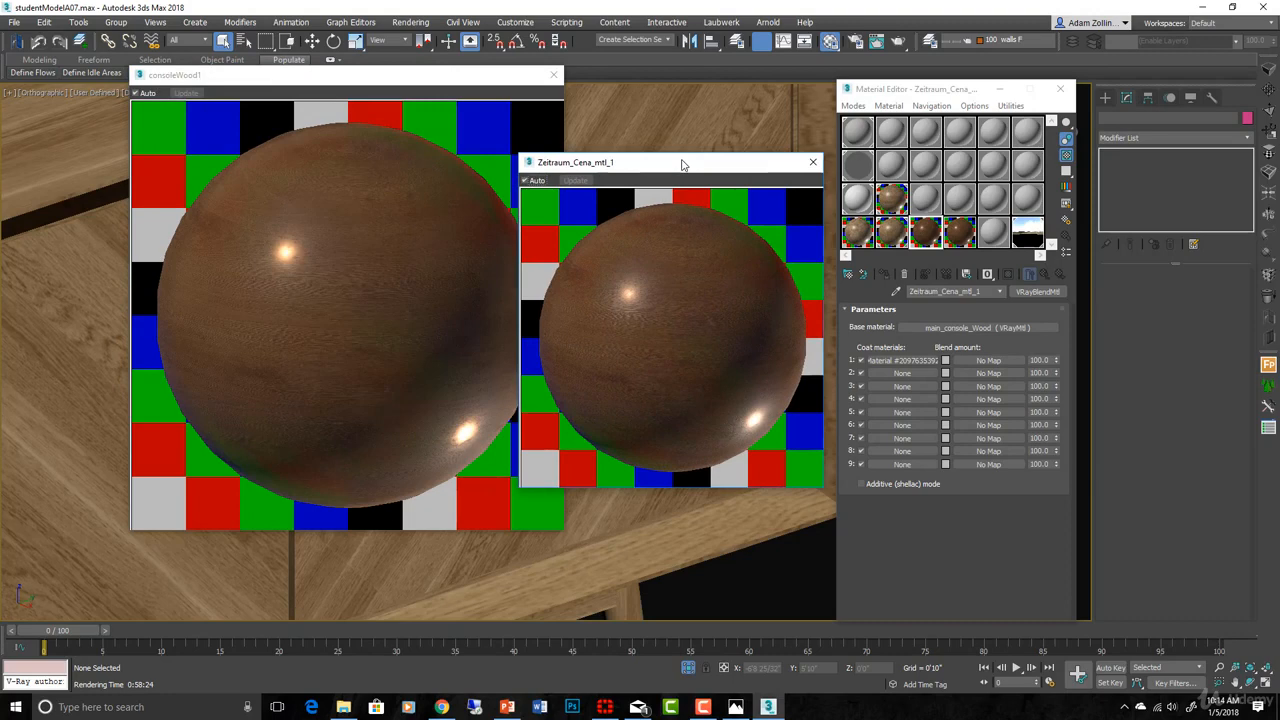
click(813, 162)
click(964, 238)
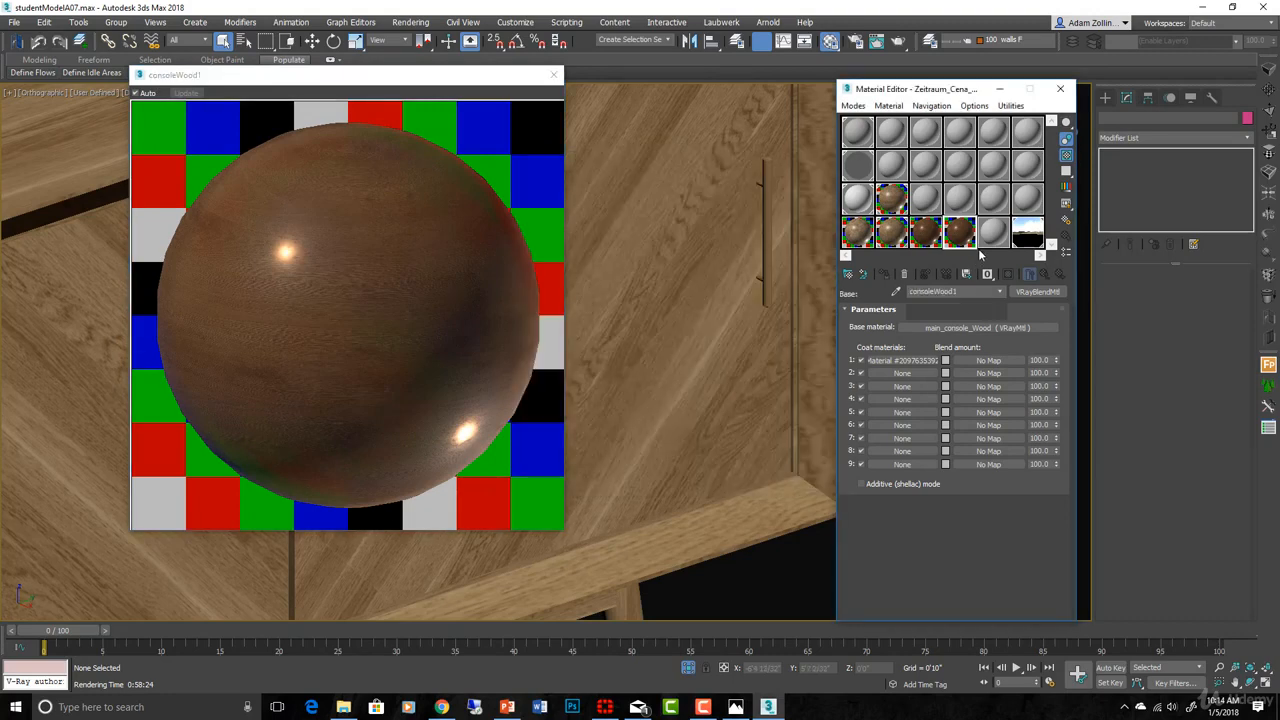
scroll(970, 340, down, 5)
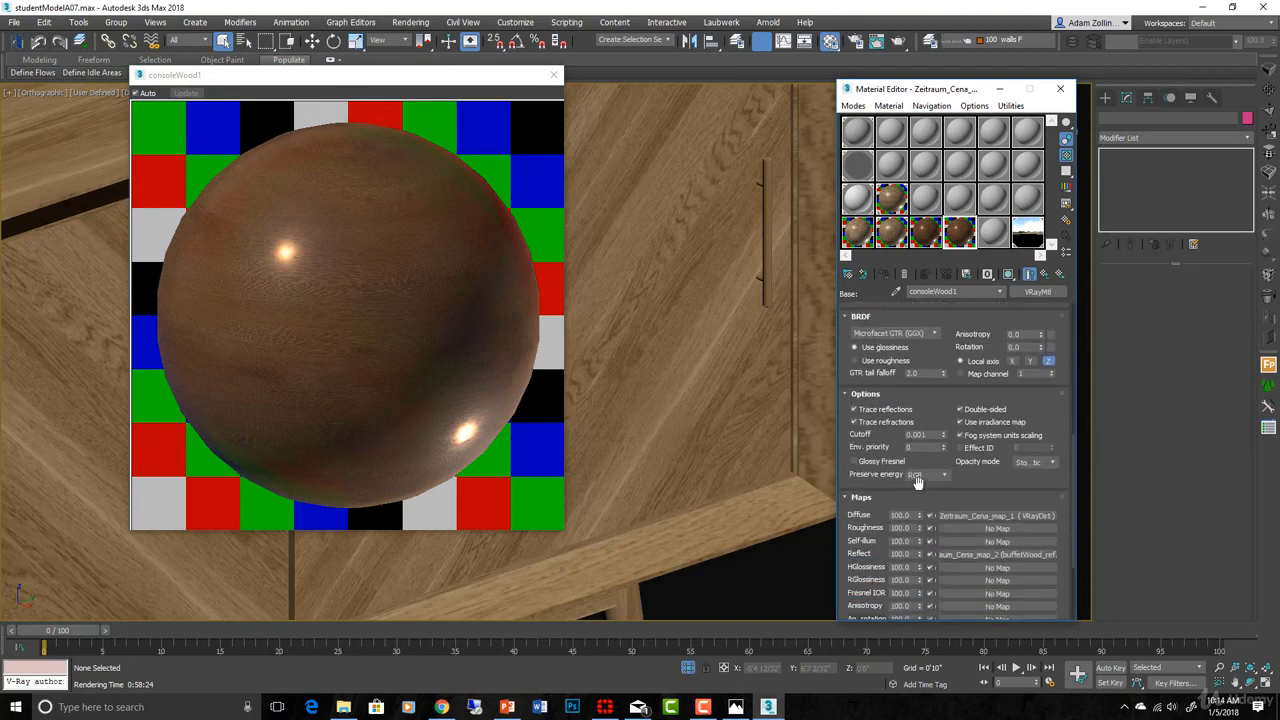
drag(918, 470, 908, 333)
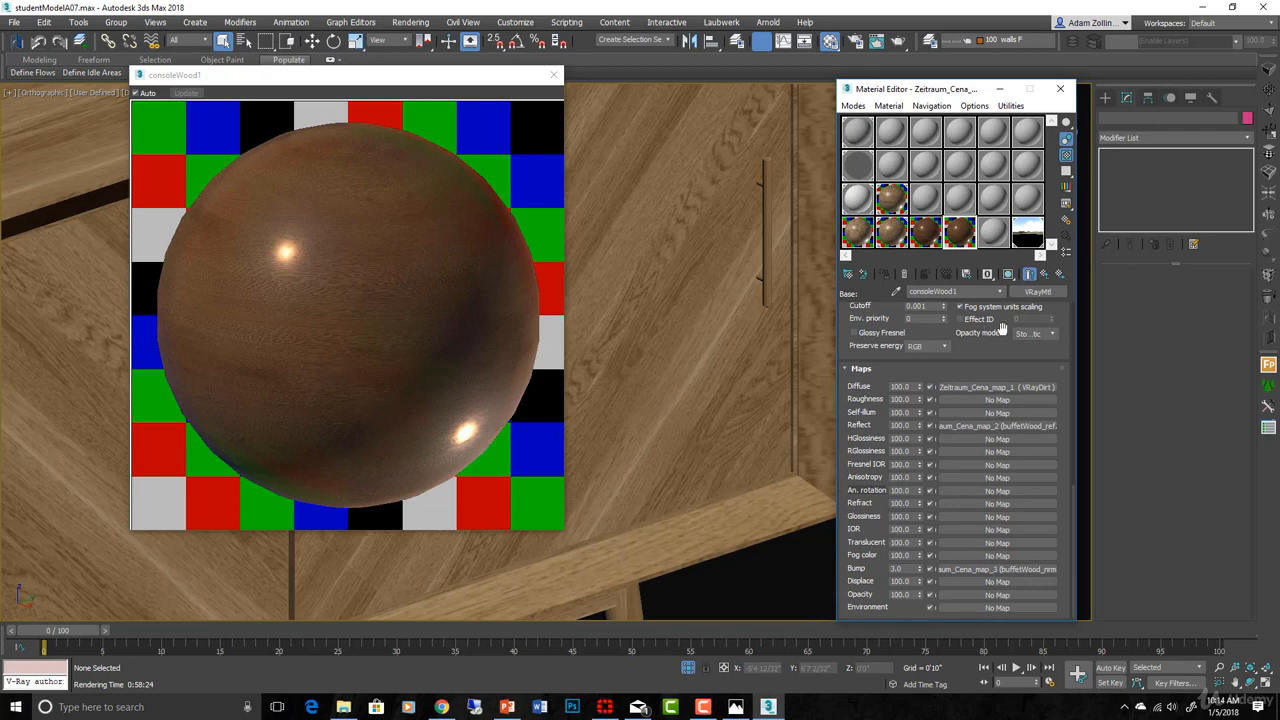
- Open the Coat 1 material and select its RGlossiness map amount of 20.0
click(1046, 274)
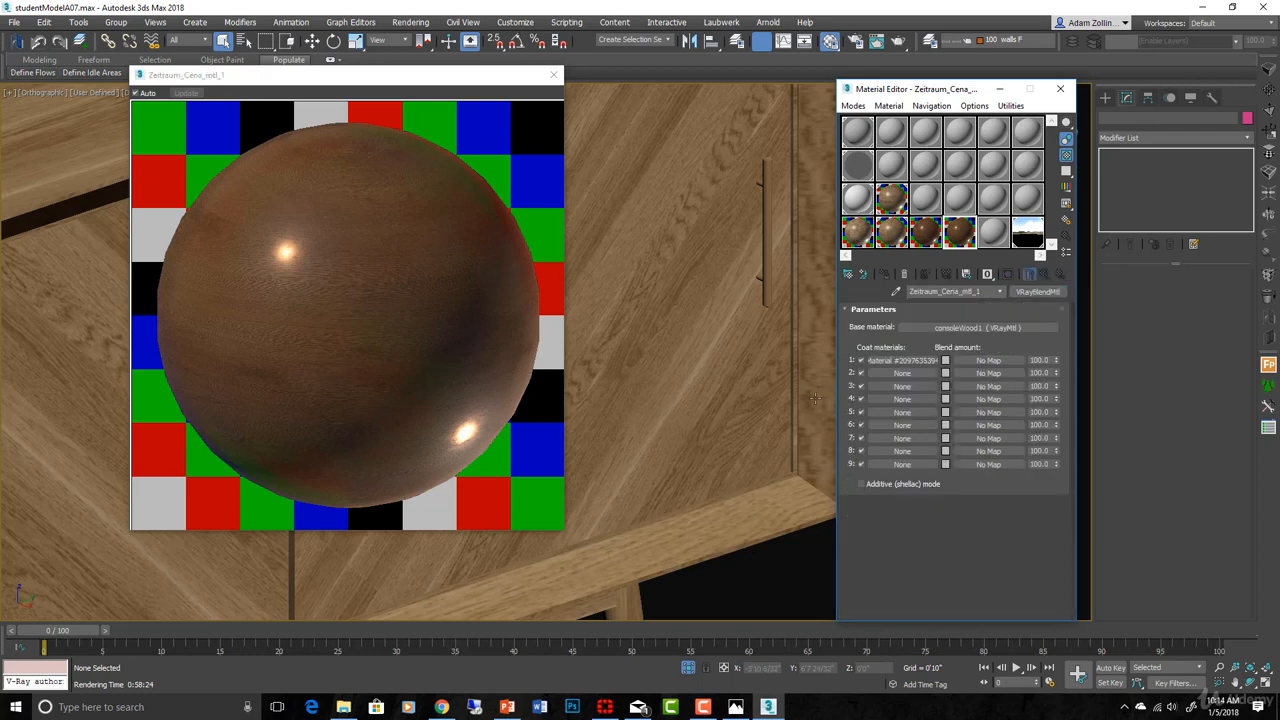
click(887, 362)
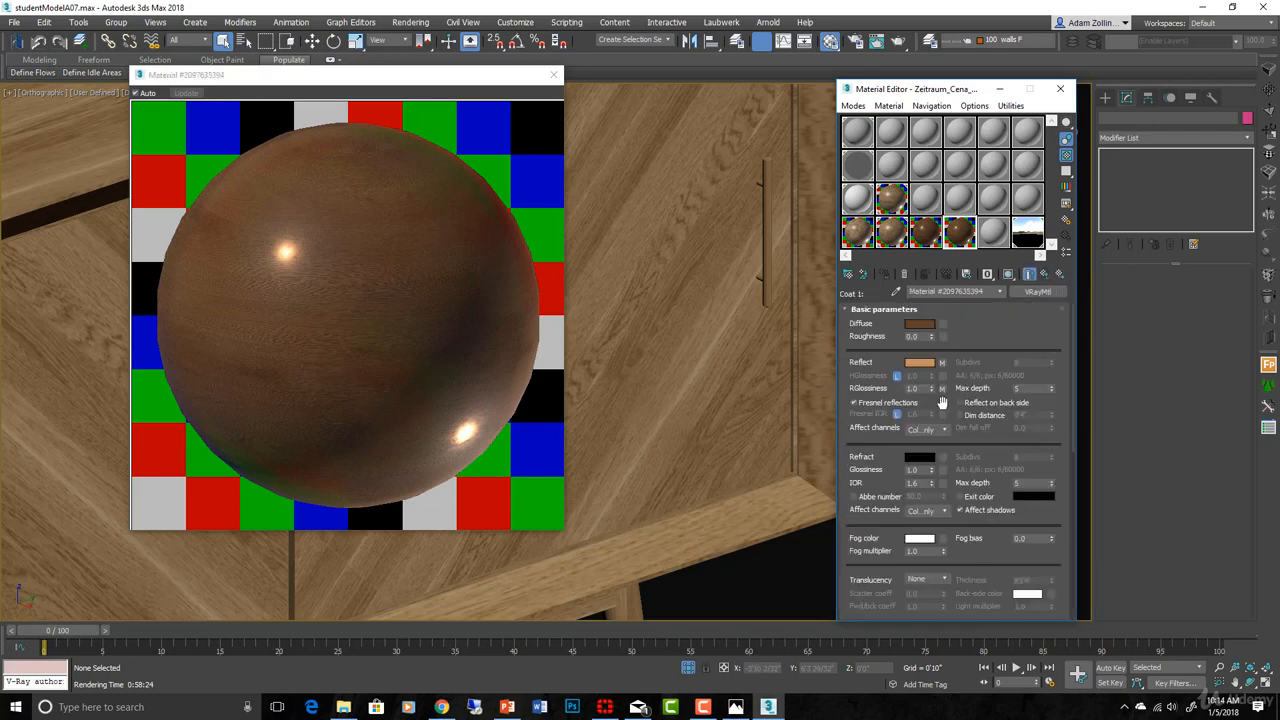
double_click(913, 473)
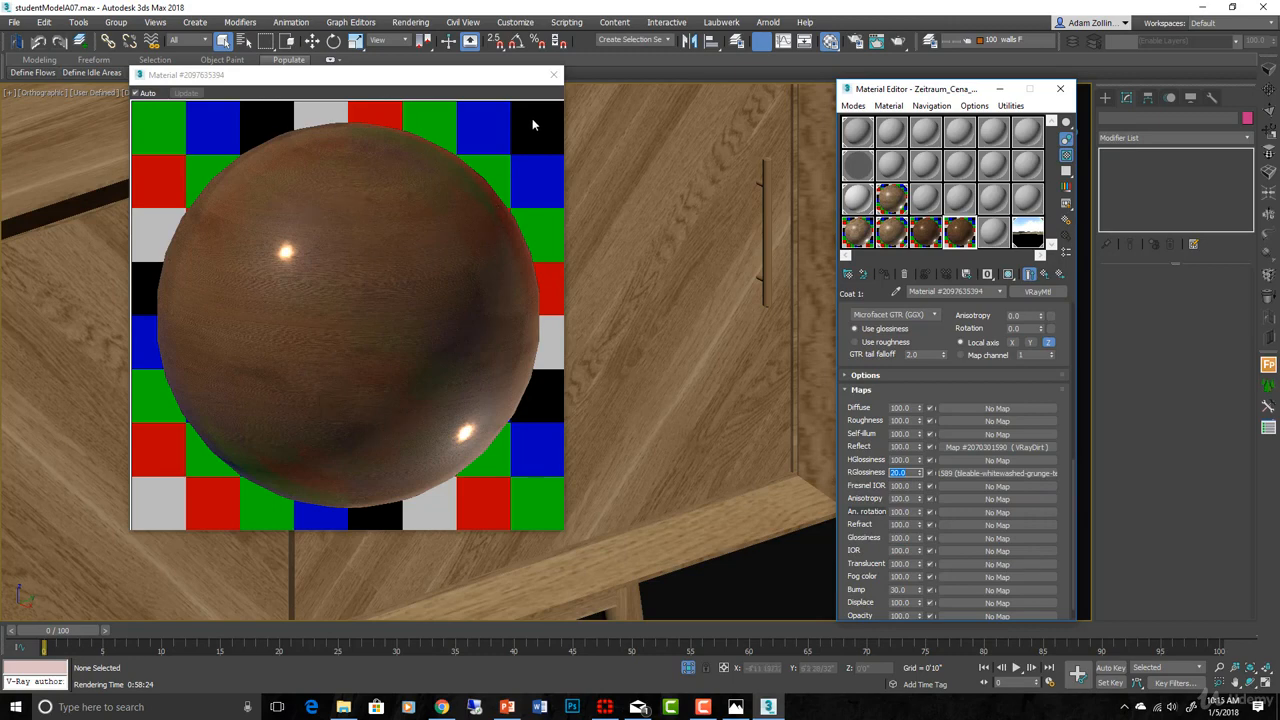
drag(951, 358, 974, 716)
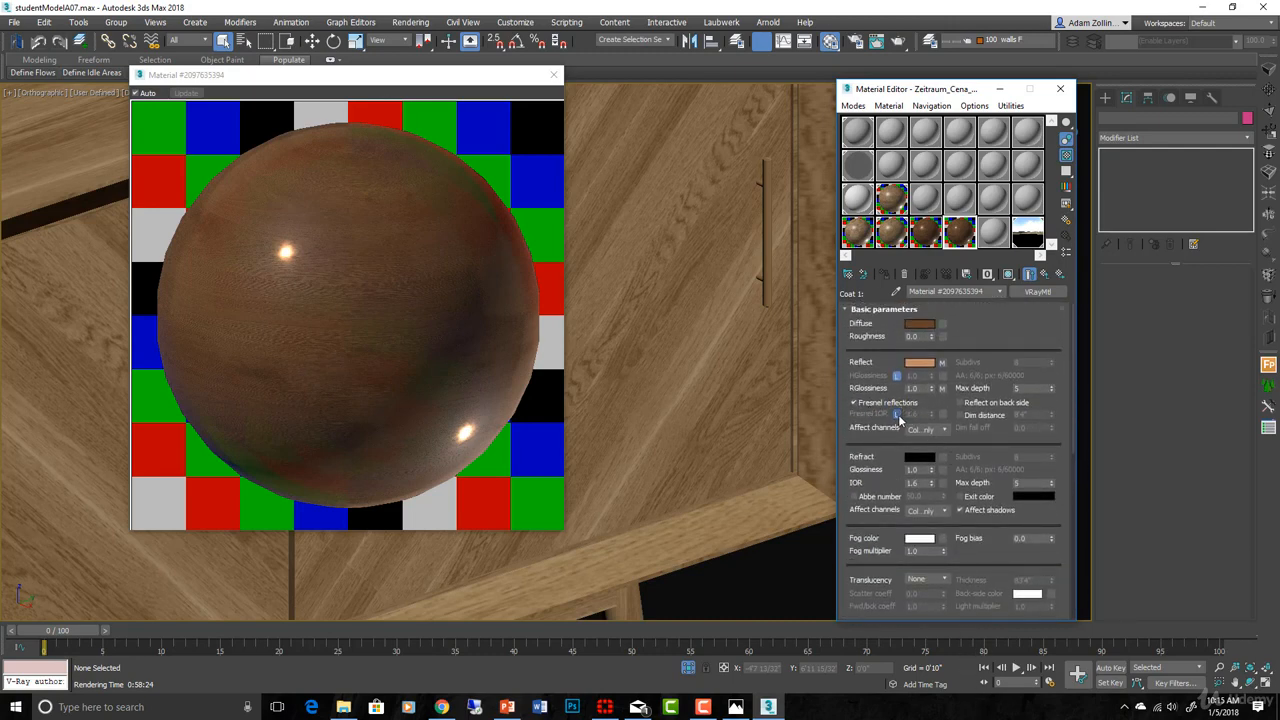
- Unlock the coat's Fresnel IOR to 2.2 and return to the Zeitraum_Cena_mtl_1 blend level
click(898, 414)
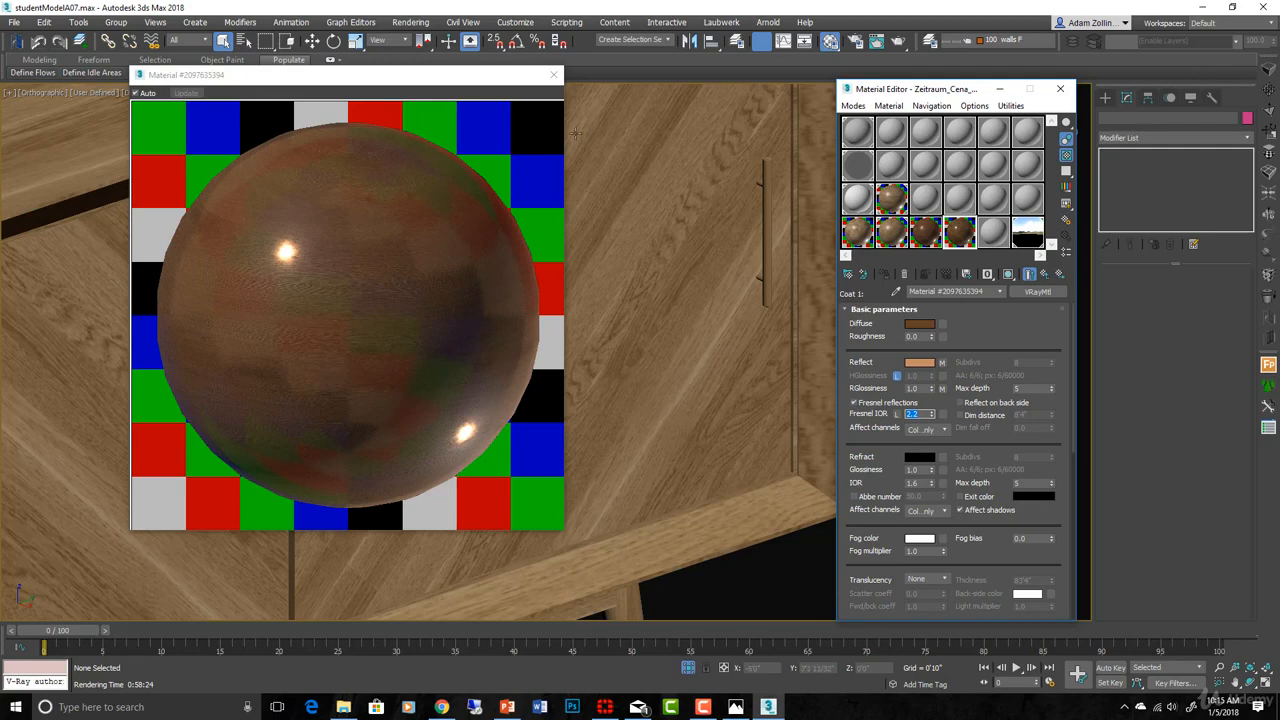
click(554, 74)
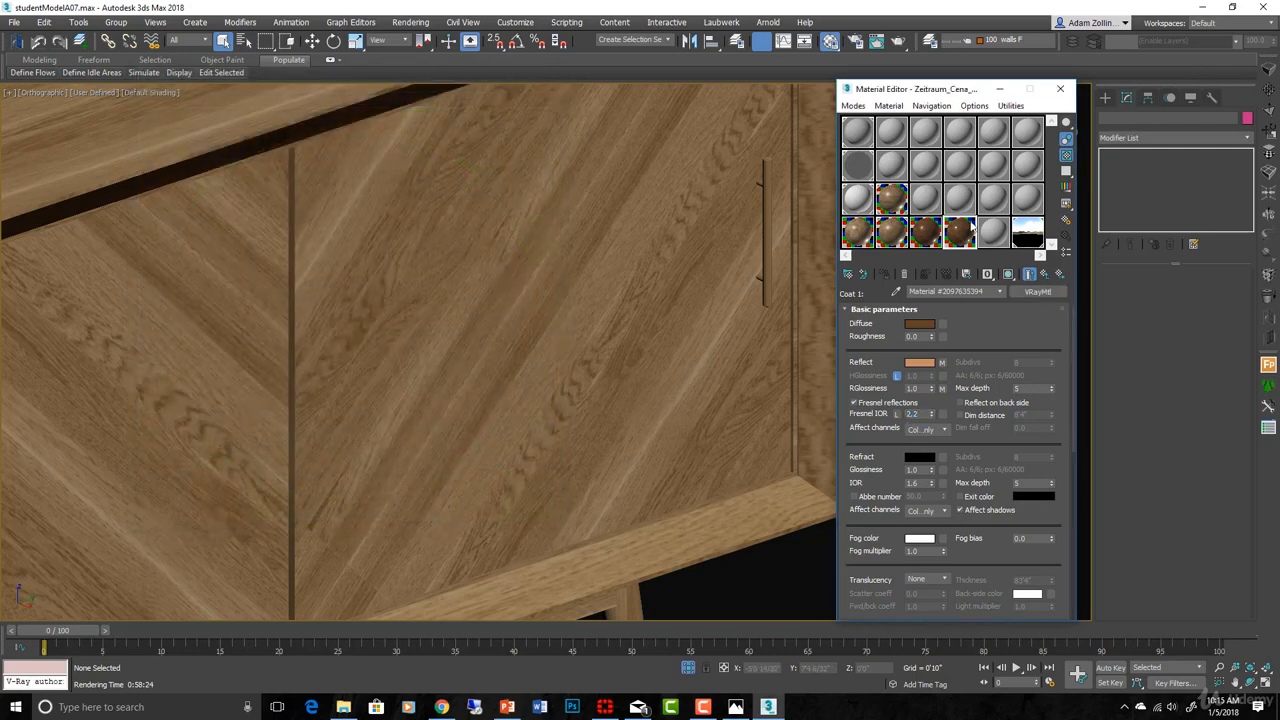
double_click(966, 231)
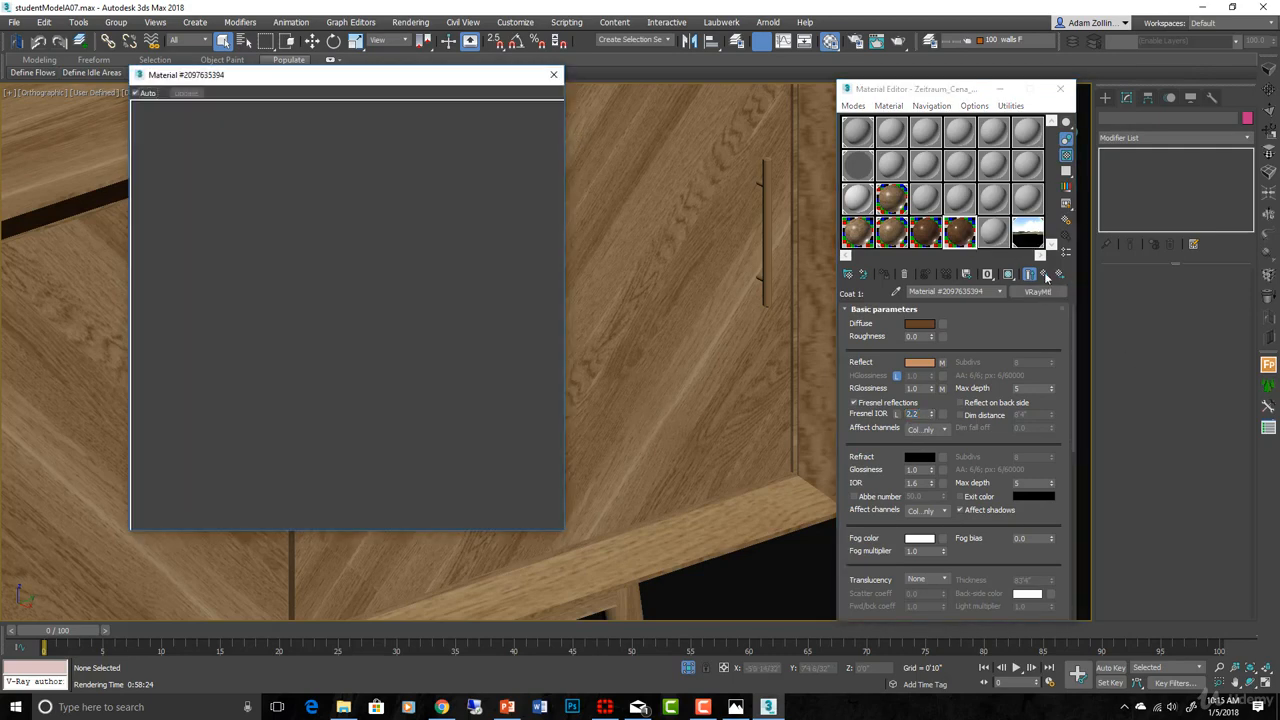
click(1045, 275)
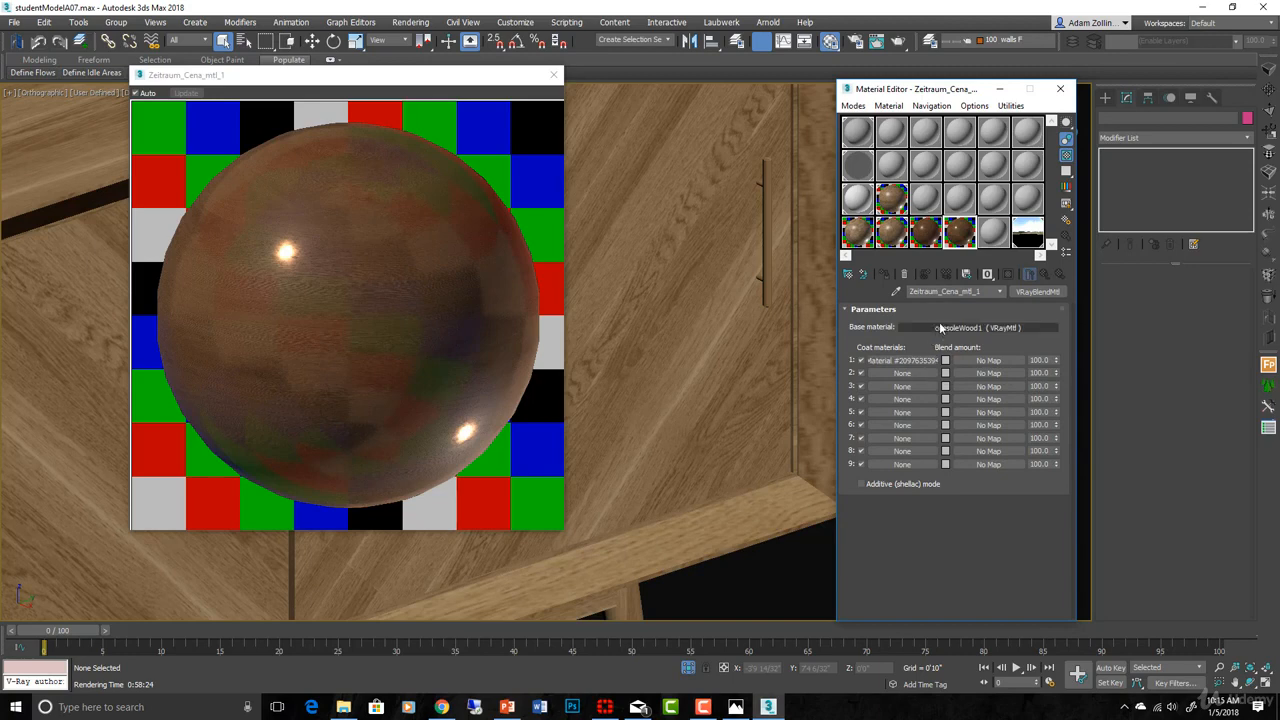
- Try white and then black for Coat 1's blend amount, then settle on a grey Value of 113
click(947, 362)
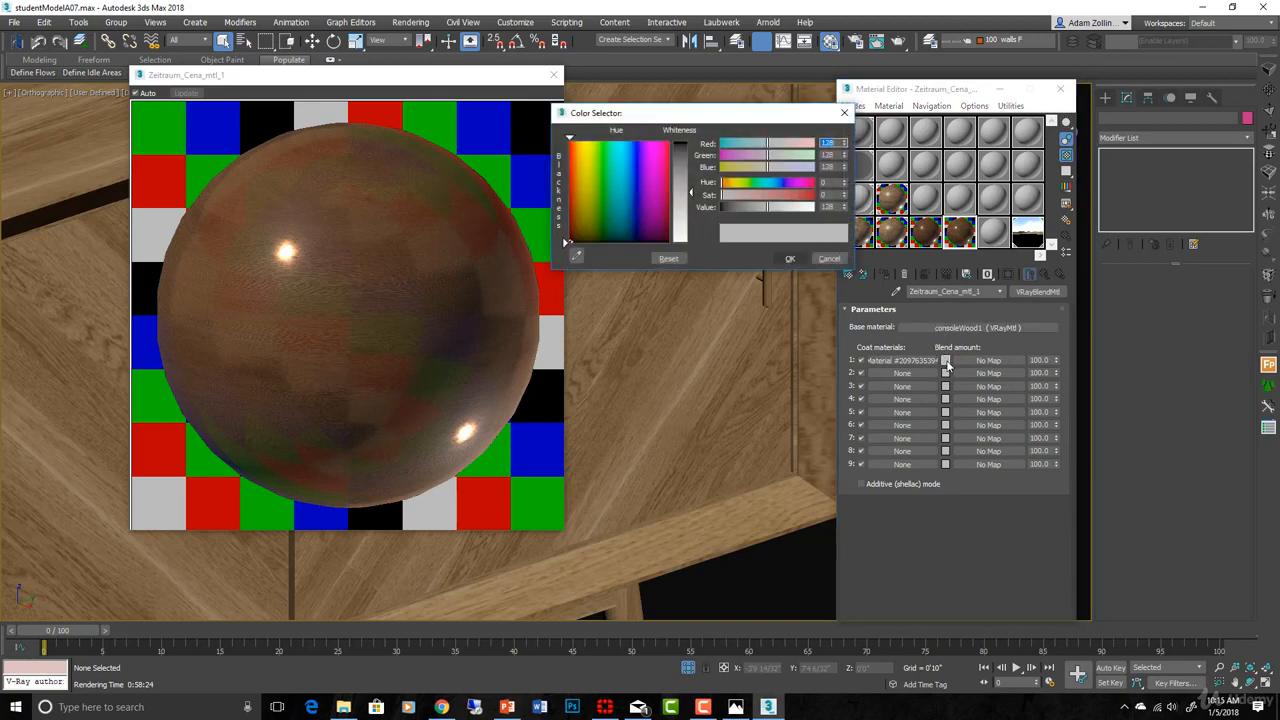
click(812, 209)
click(790, 259)
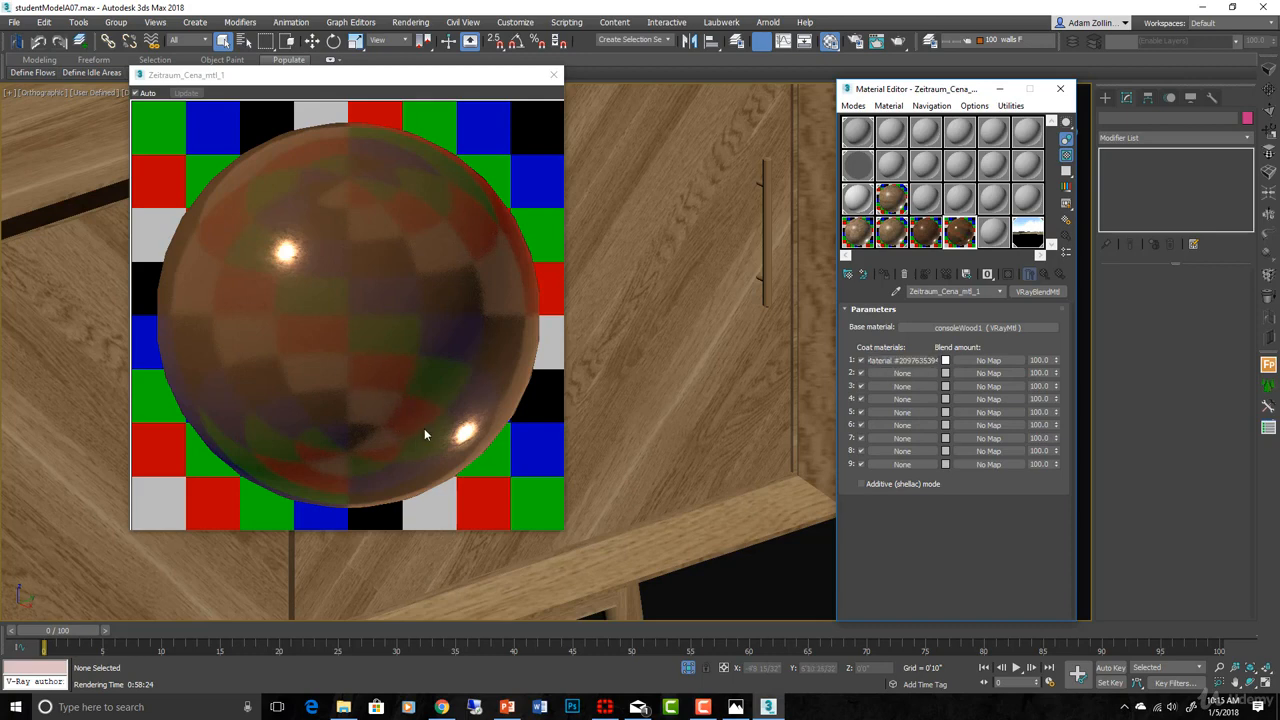
click(945, 361)
click(727, 212)
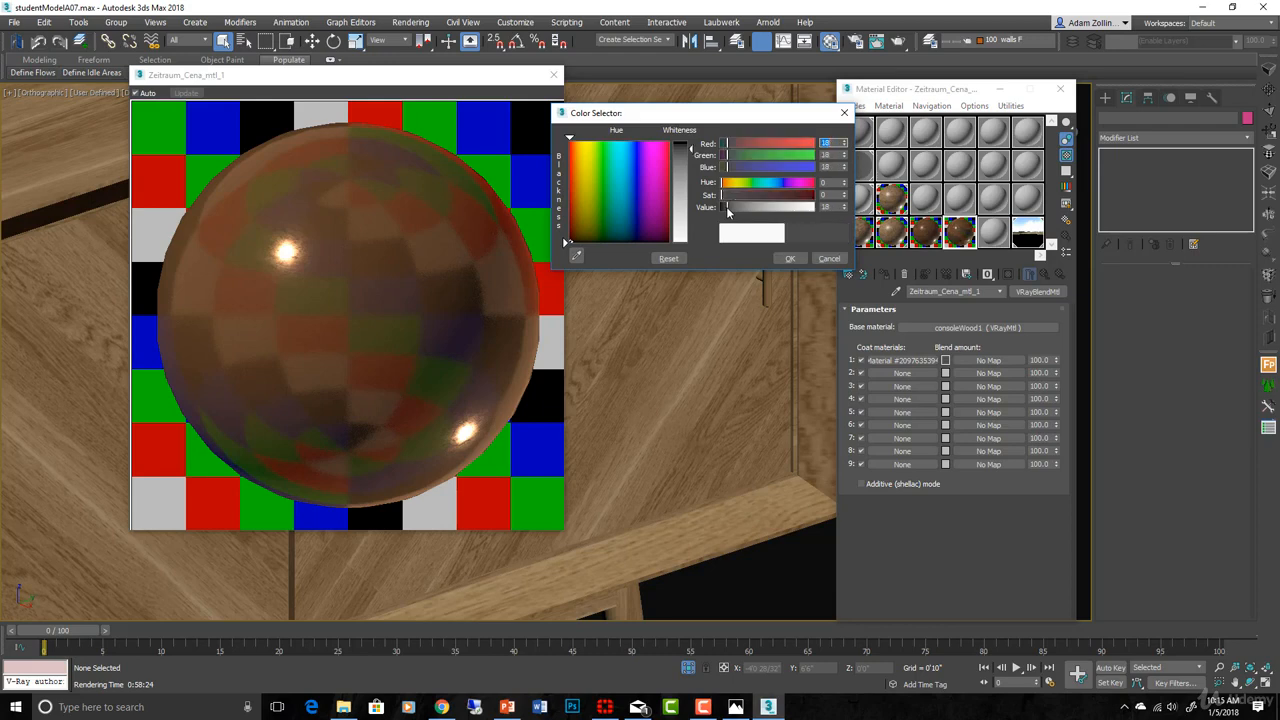
click(797, 268)
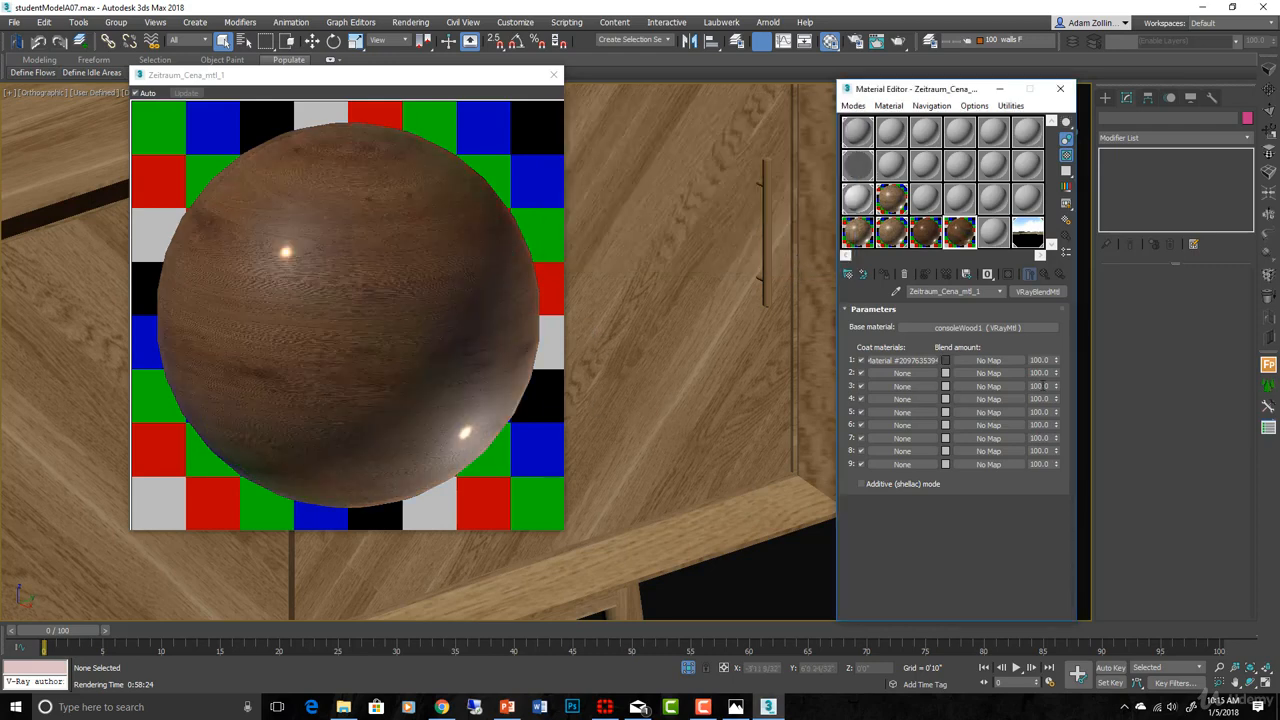
click(945, 360)
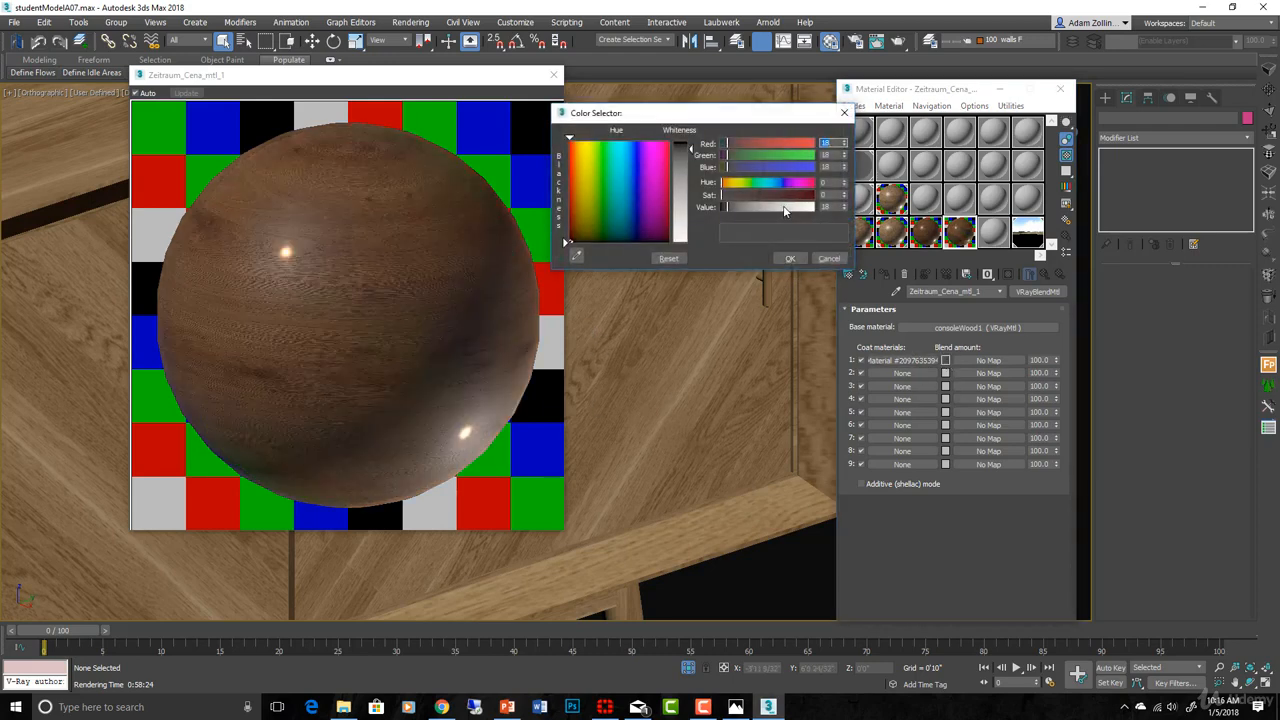
click(776, 207)
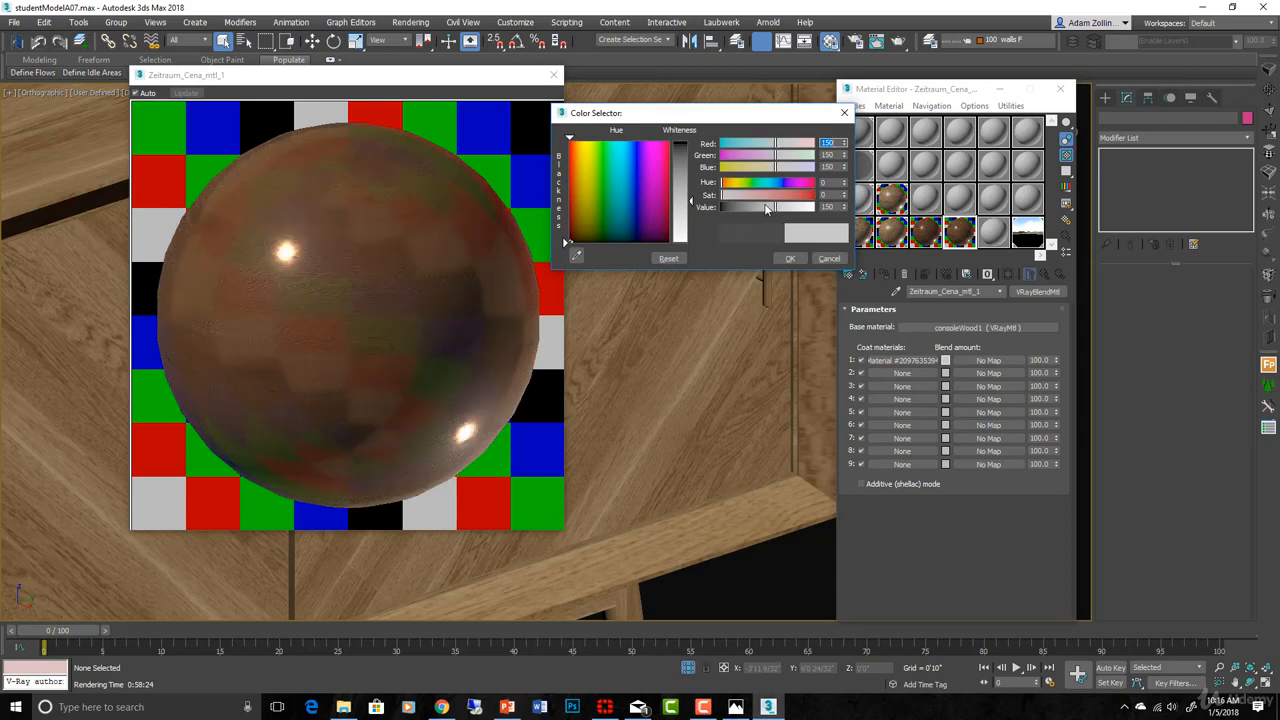
click(766, 207)
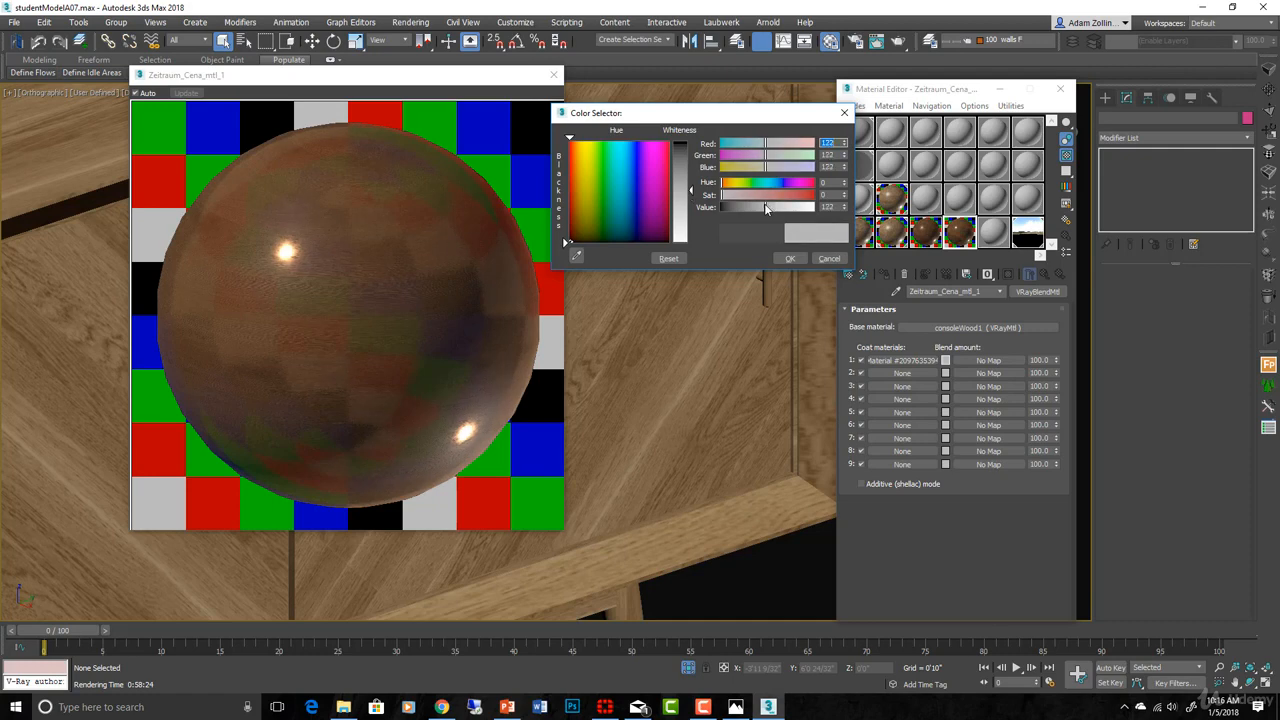
drag(765, 205, 762, 205)
click(791, 259)
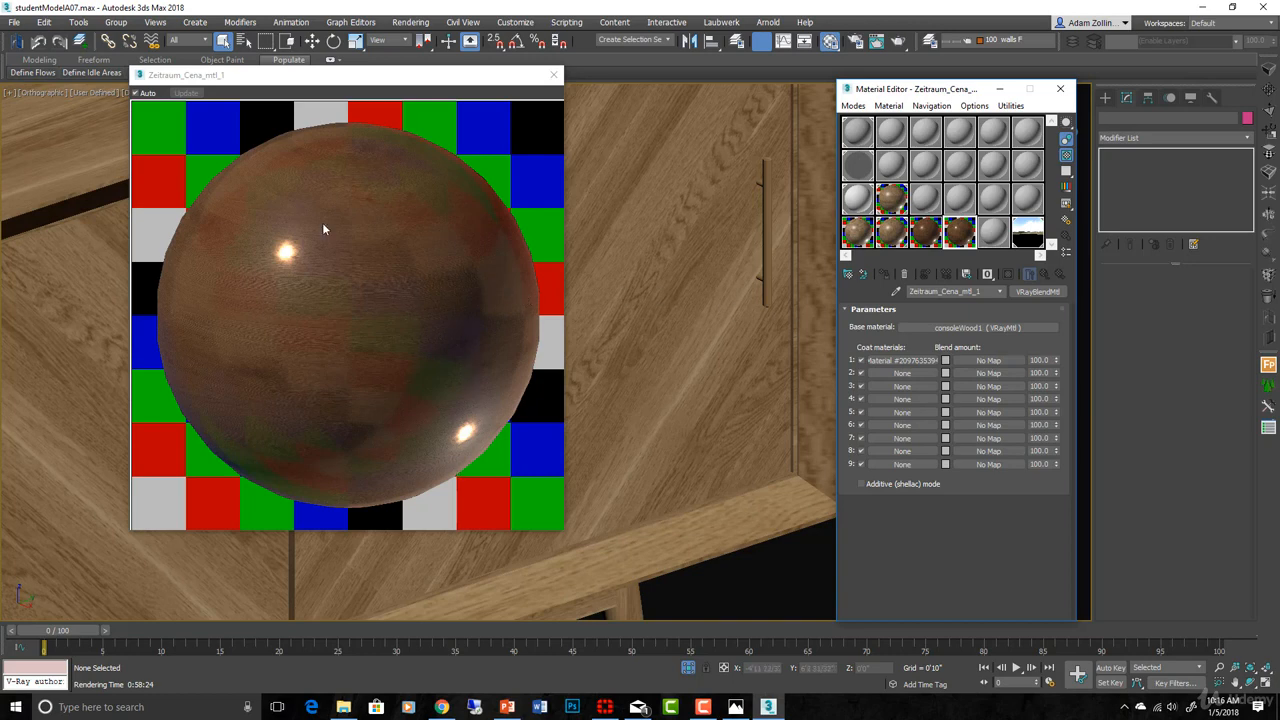
- Copy the base wood's Reflect map and paste a copy into Coat 1's Blend amount slot
click(977, 329)
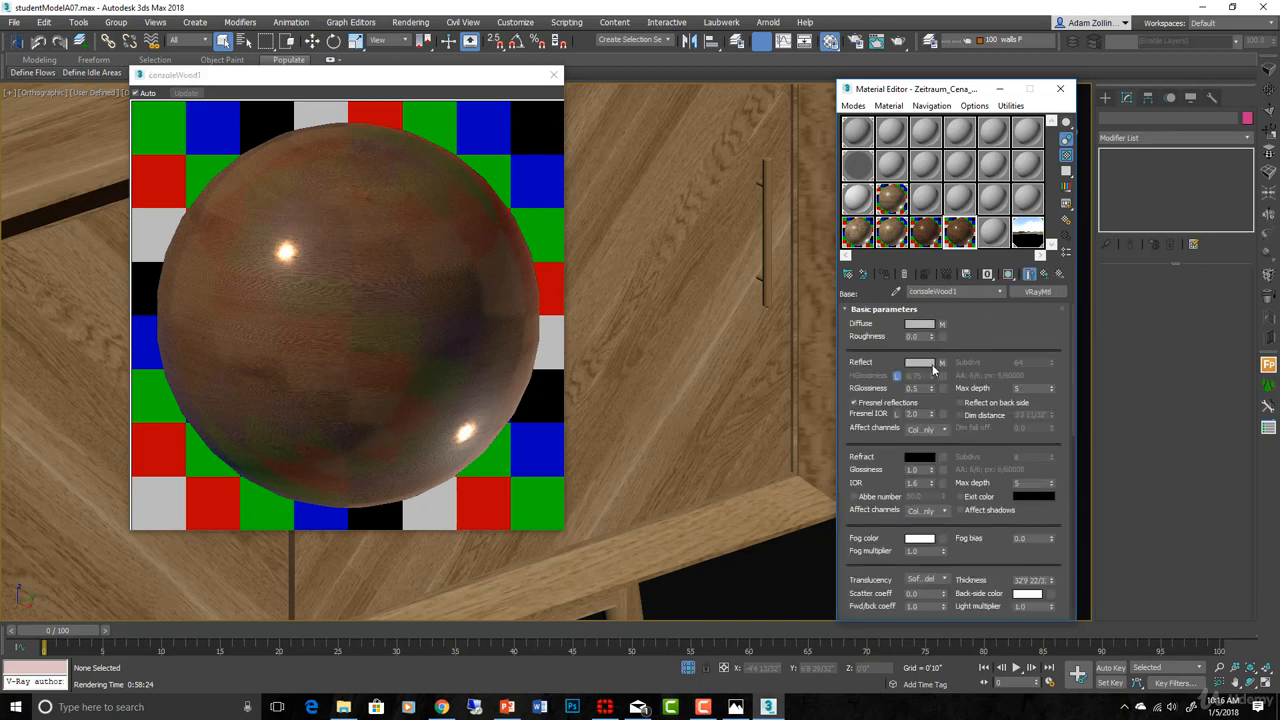
right_click(944, 366)
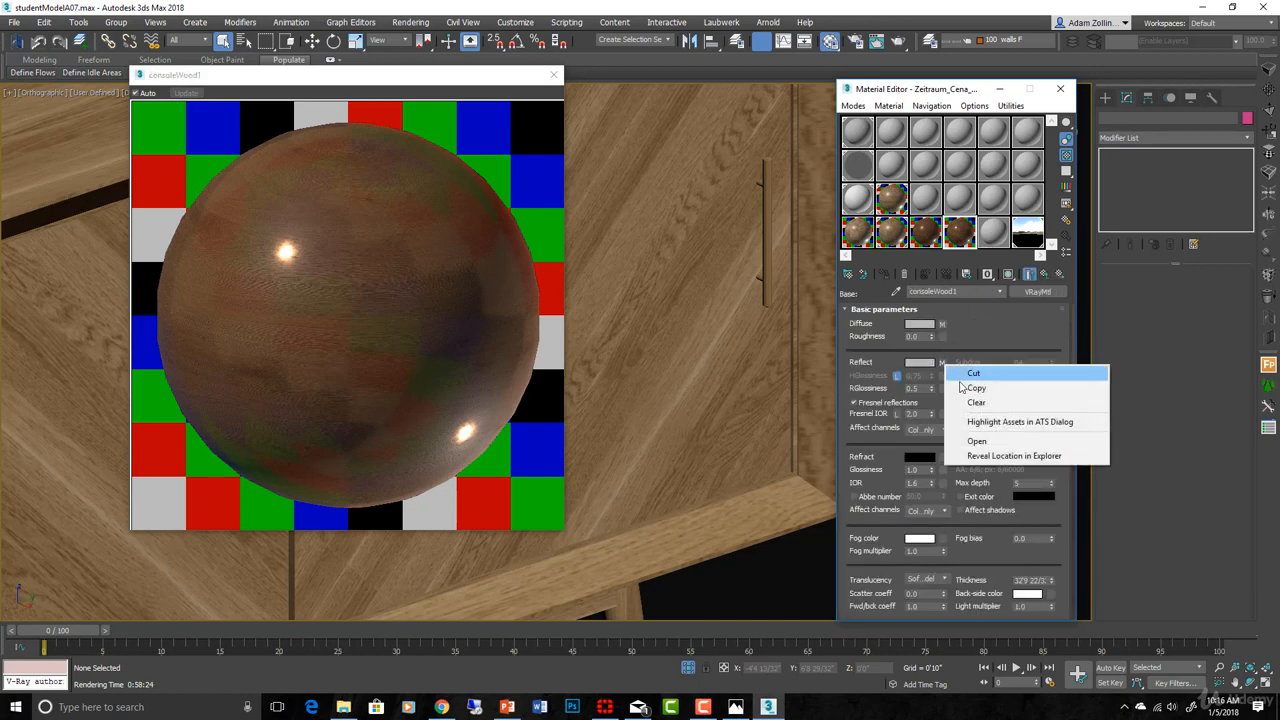
click(968, 388)
click(1044, 275)
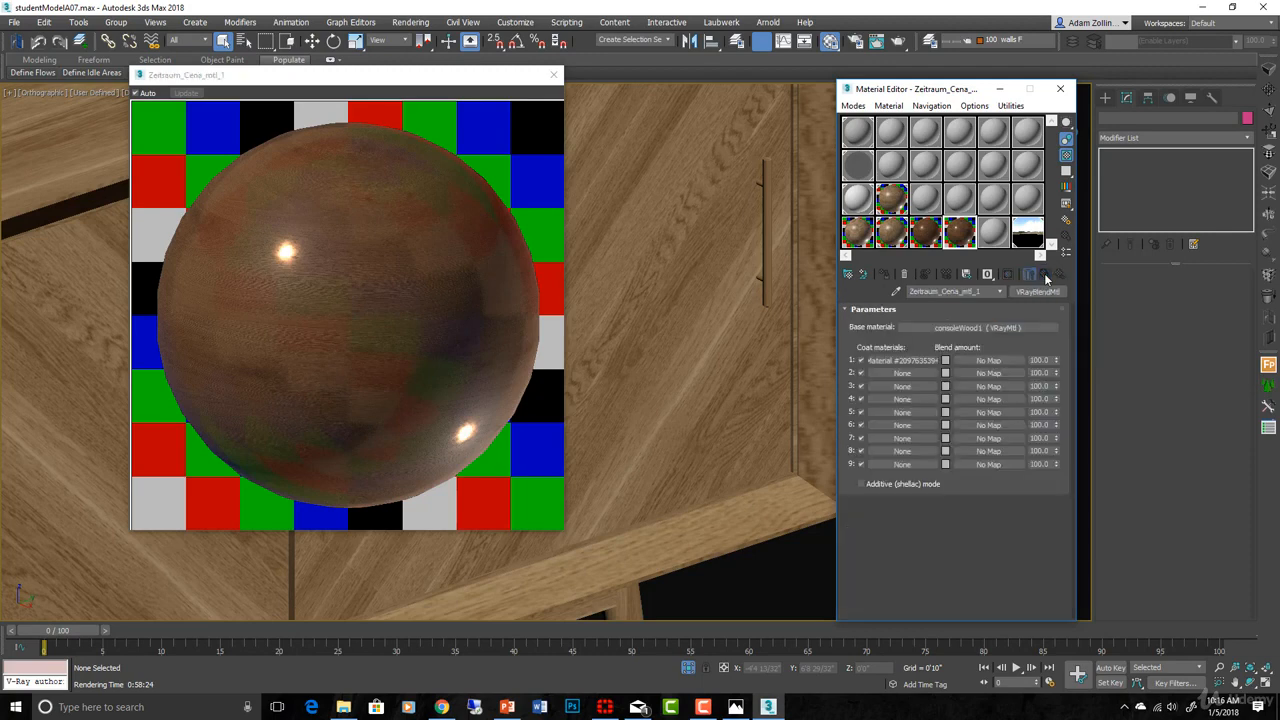
right_click(988, 362)
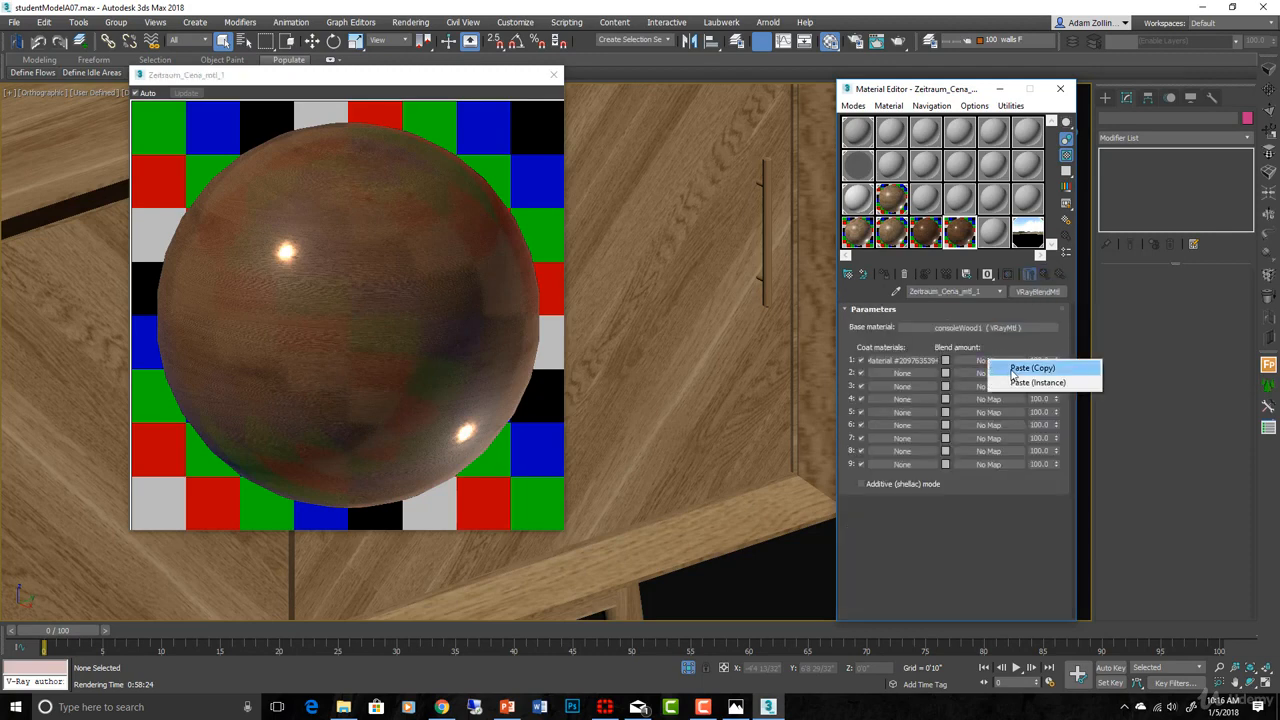
click(1016, 368)
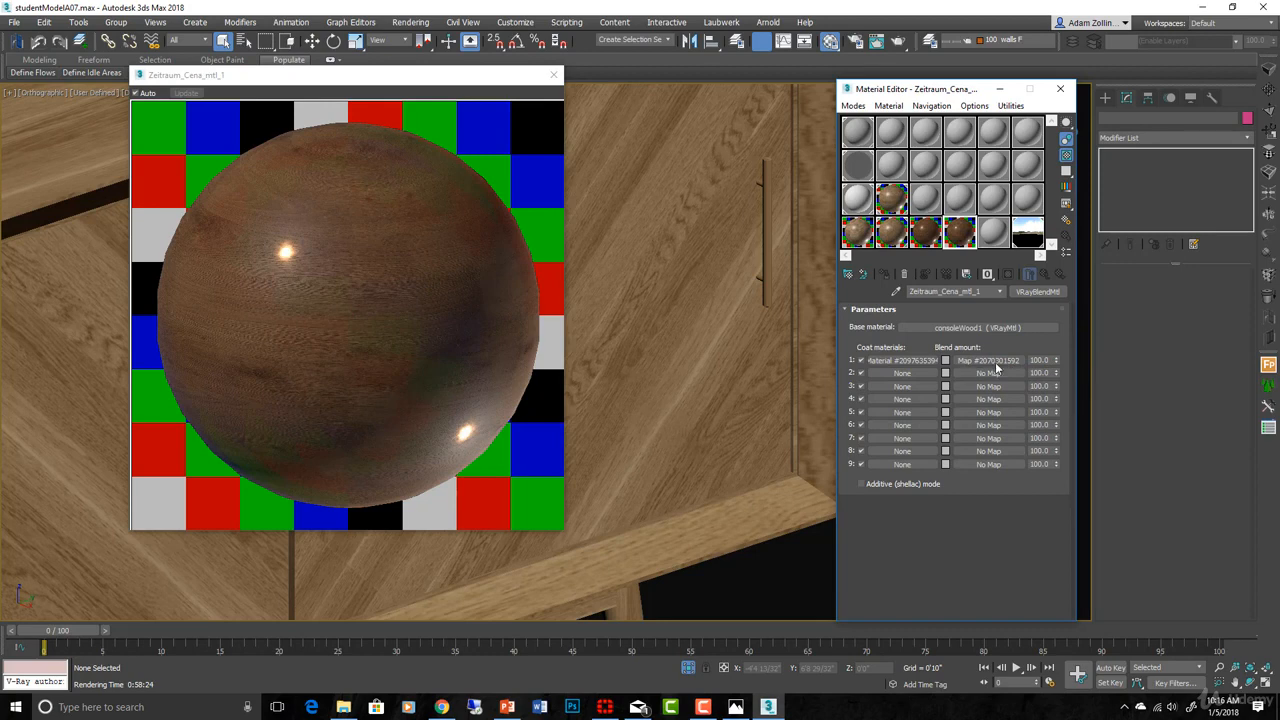
click(998, 363)
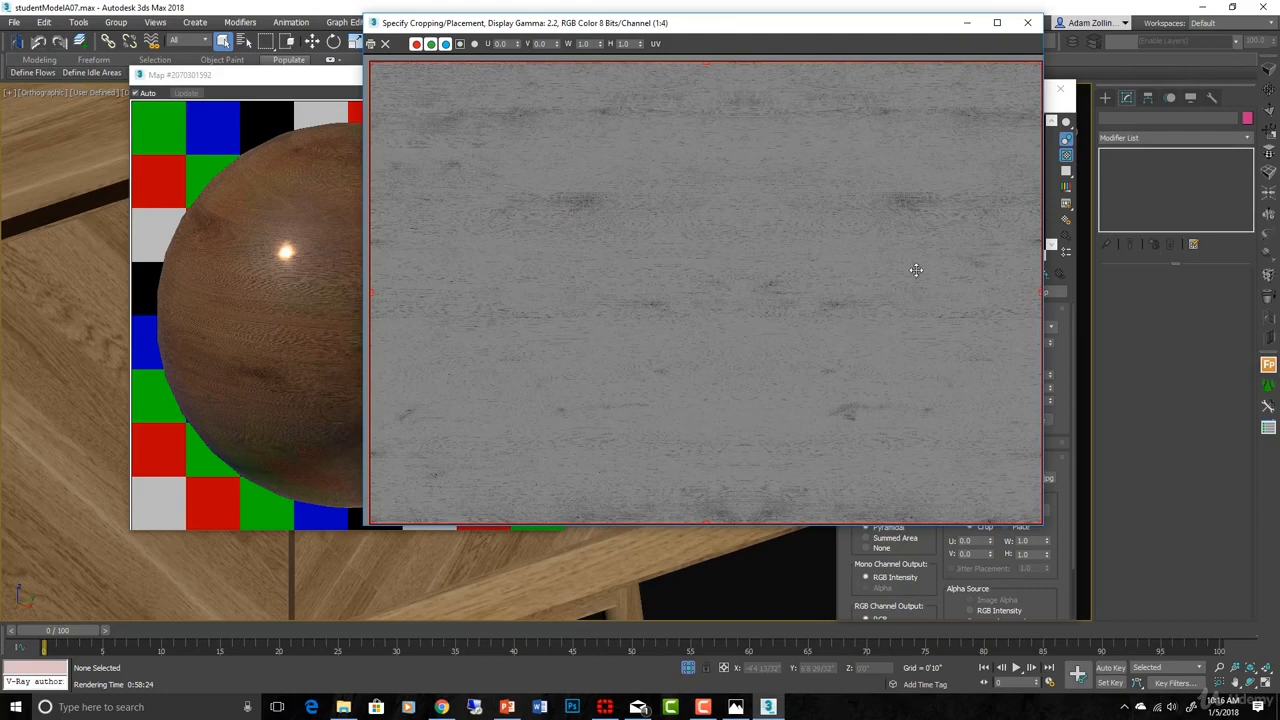
- Close the mask image, clear Coat 1's blend map to No Map, and close the preview window
click(1027, 22)
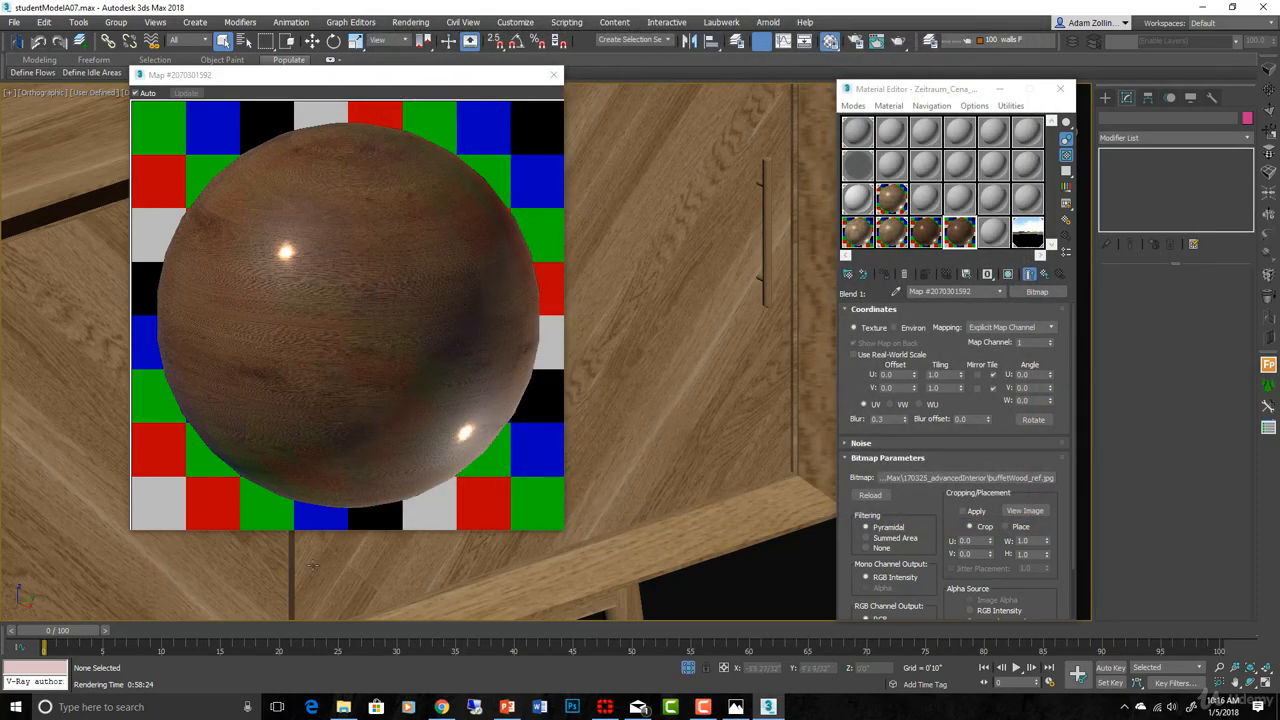
click(1048, 276)
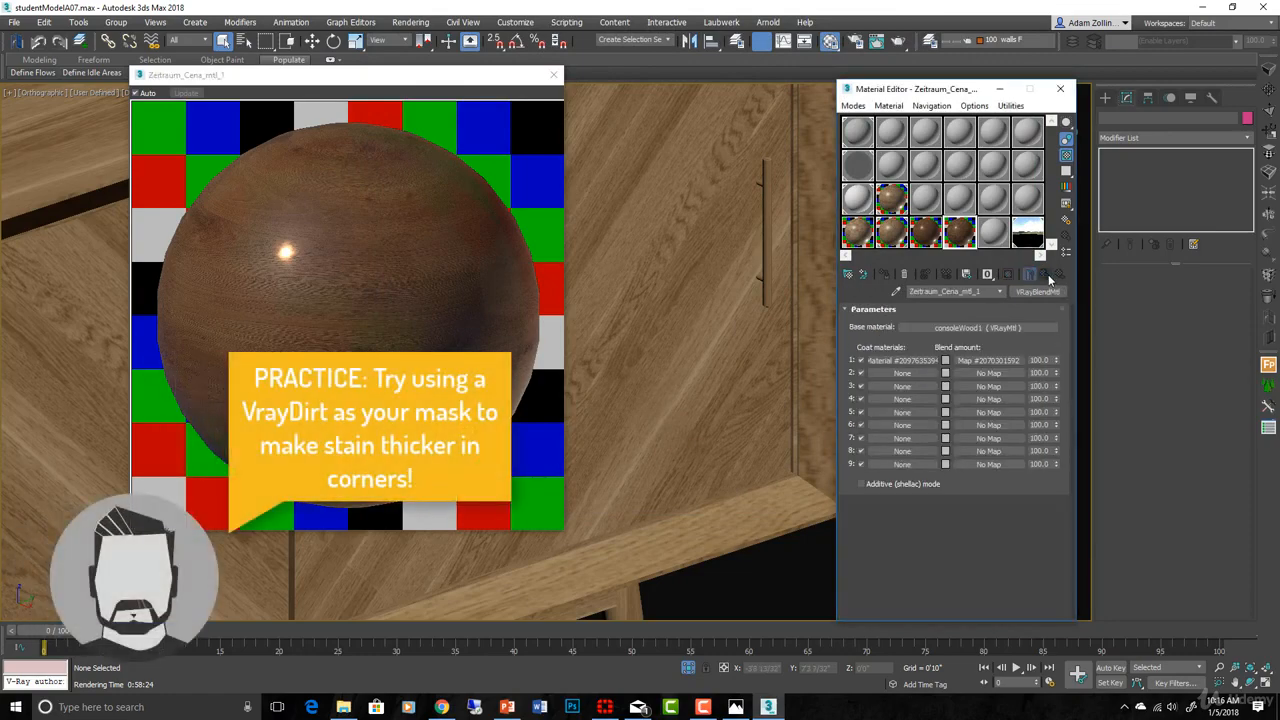
right_click(1004, 360)
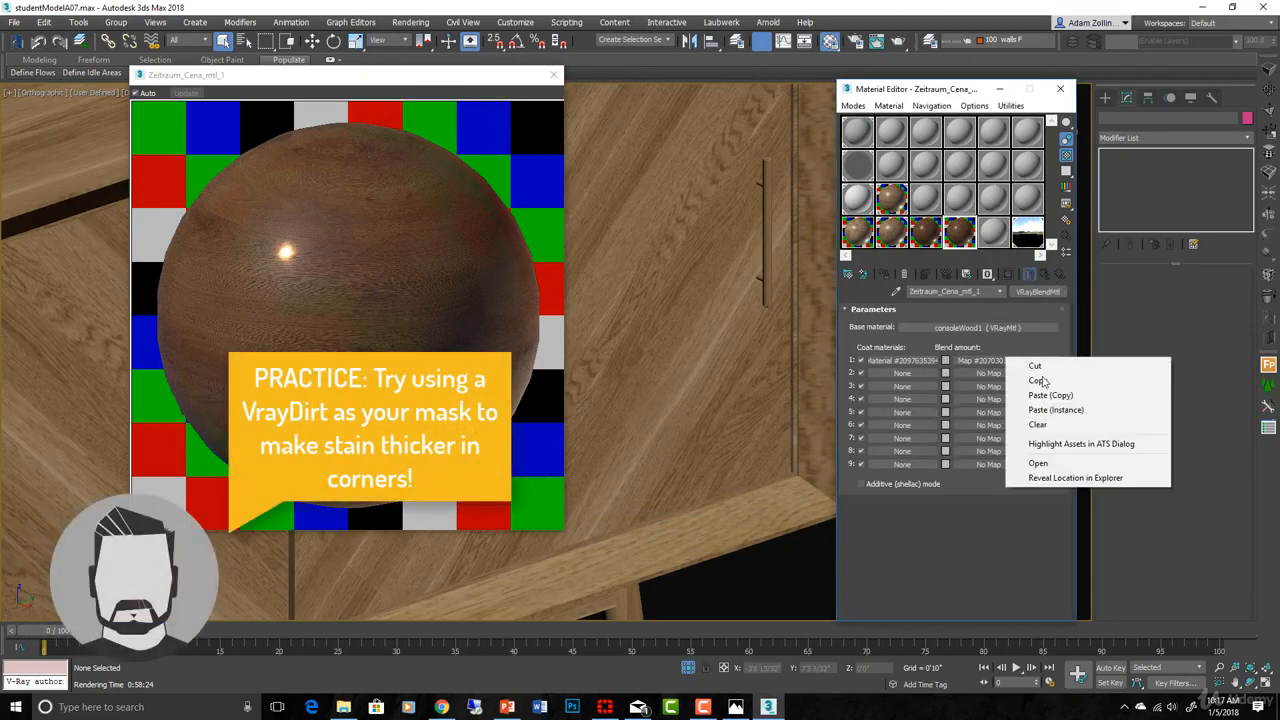
click(1061, 425)
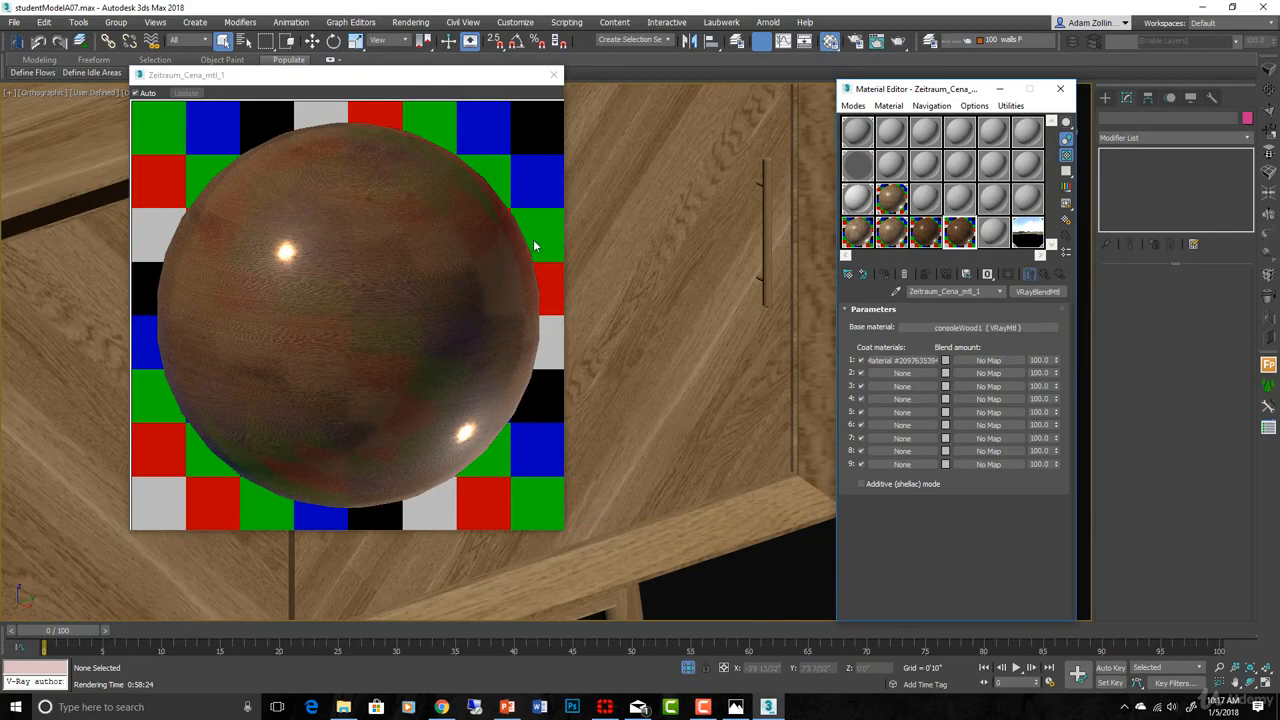
click(554, 75)
- Rename the blend material to darkWood and instance it into the buffet's sub-material slot 1
click(890, 236)
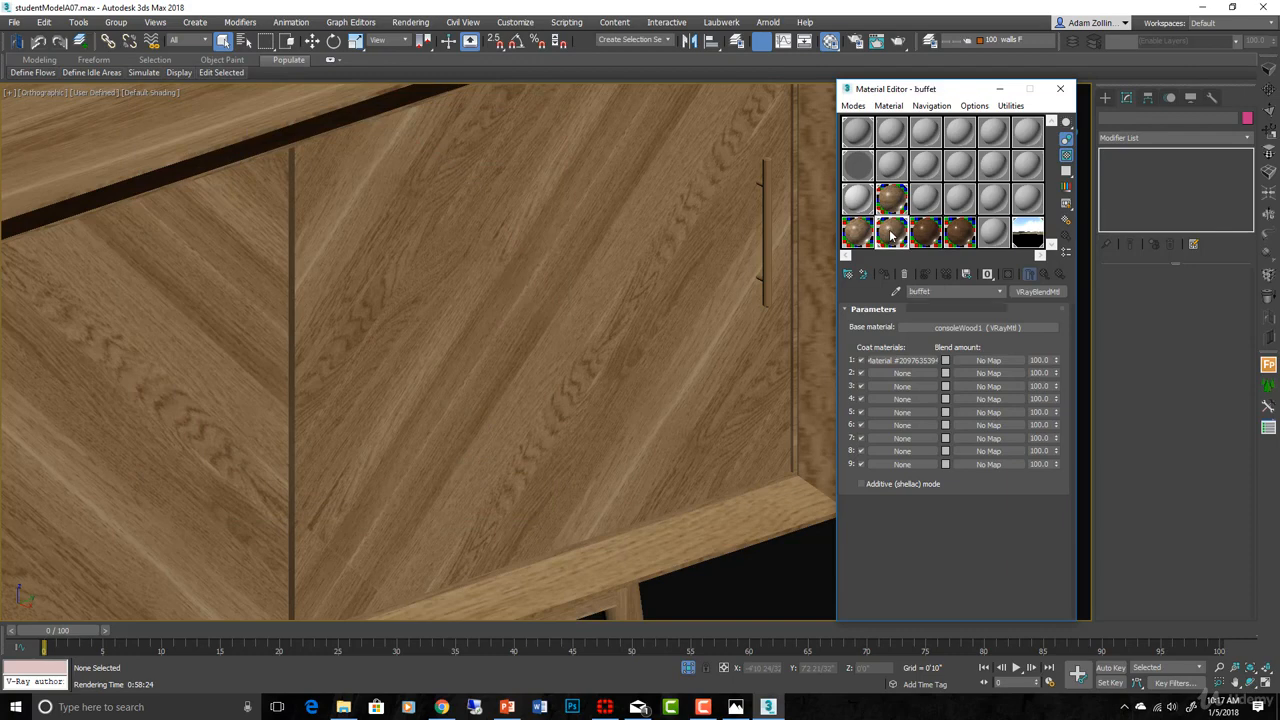
click(960, 233)
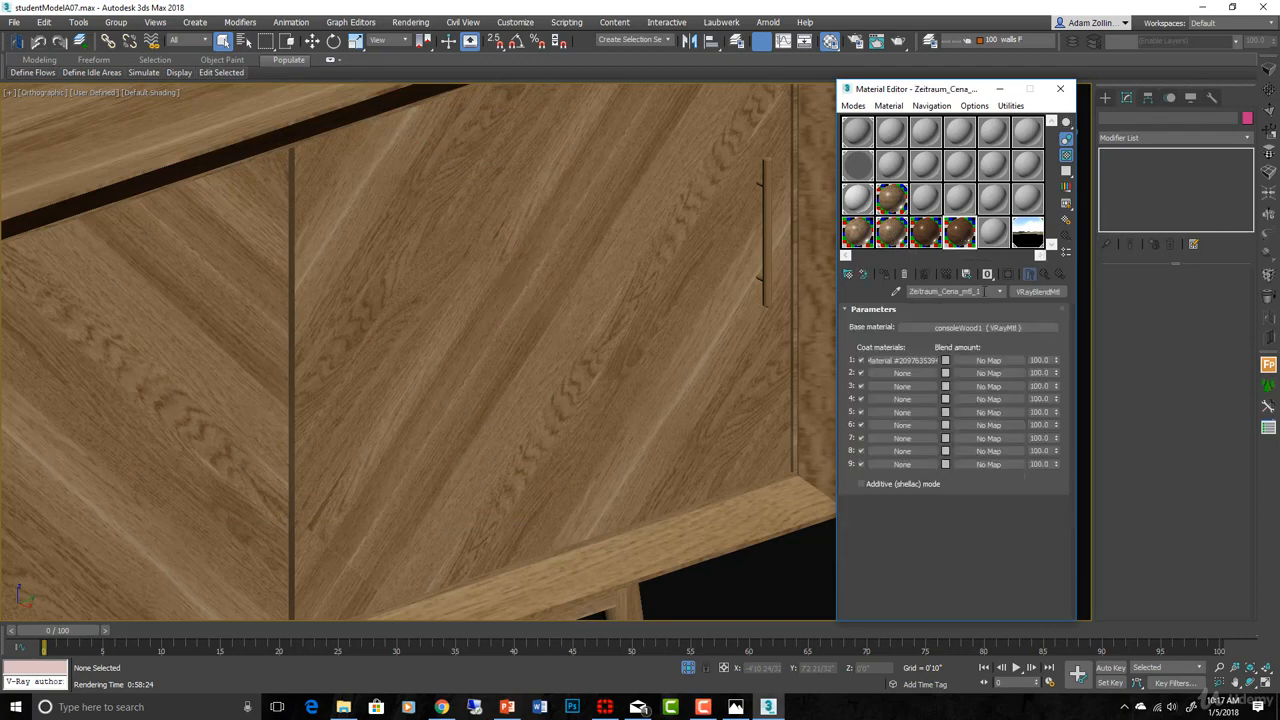
text(darkWood)
click(892, 233)
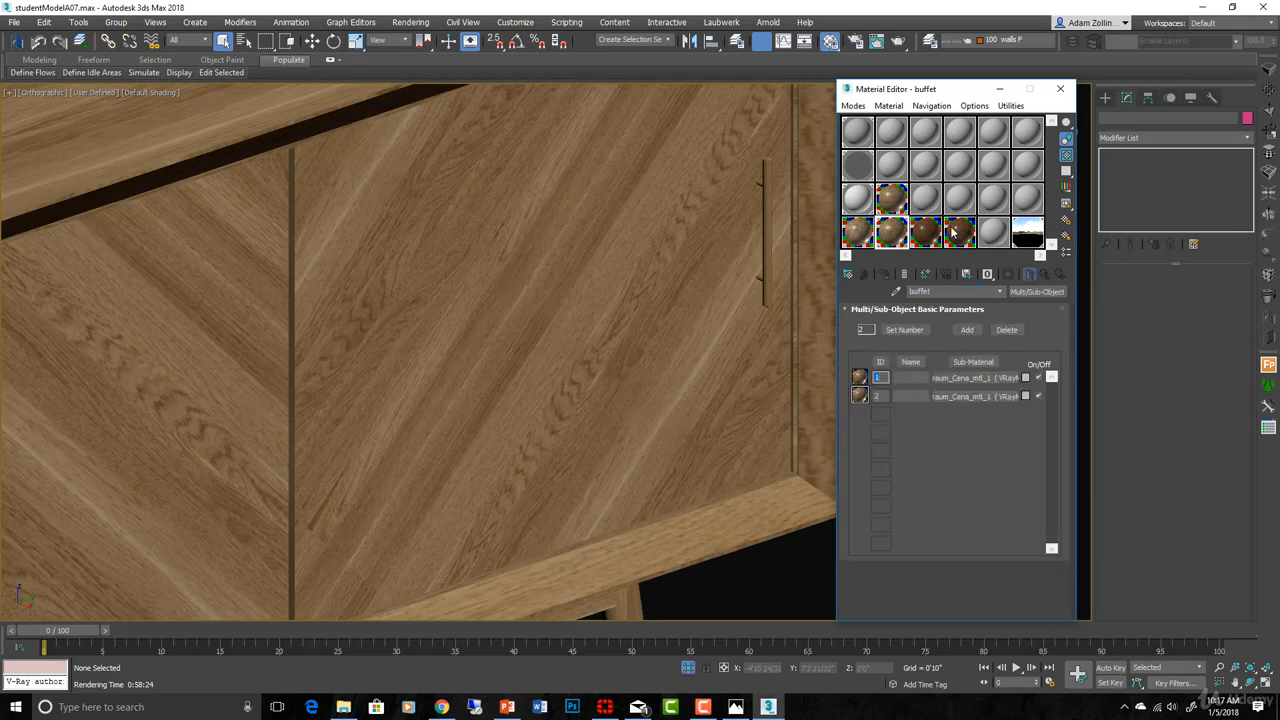
drag(958, 230, 959, 378)
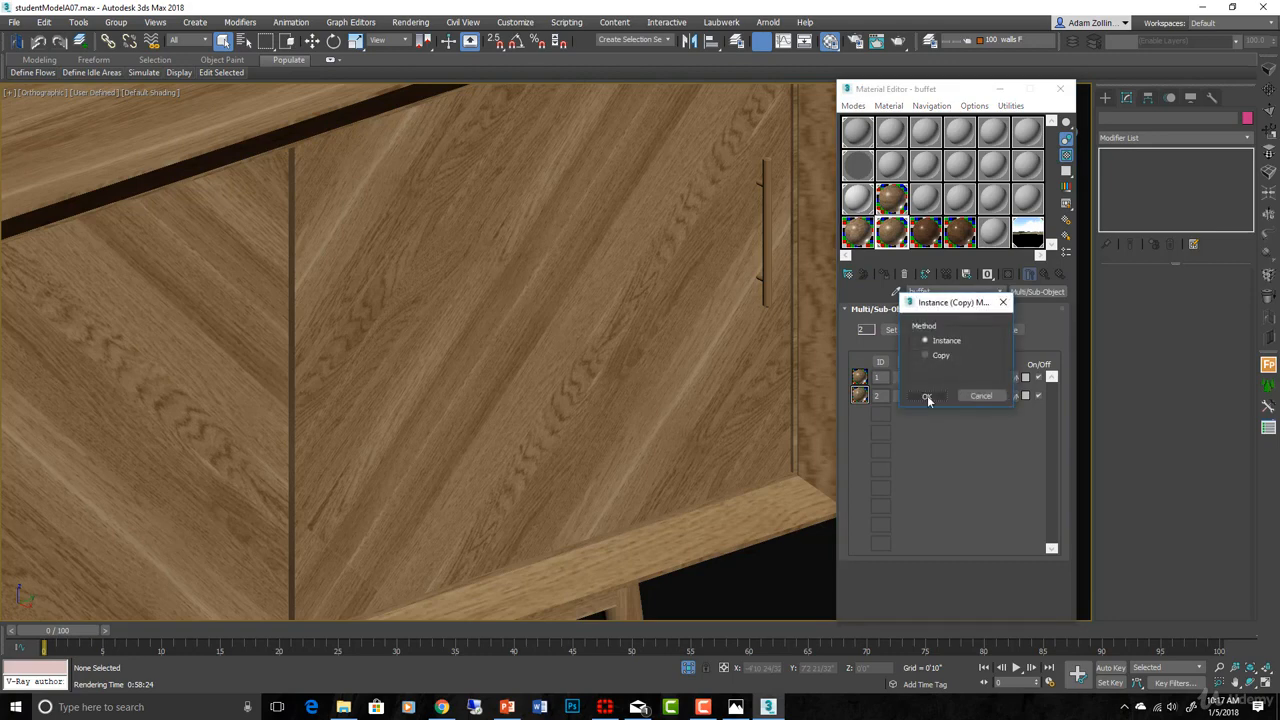
click(927, 396)
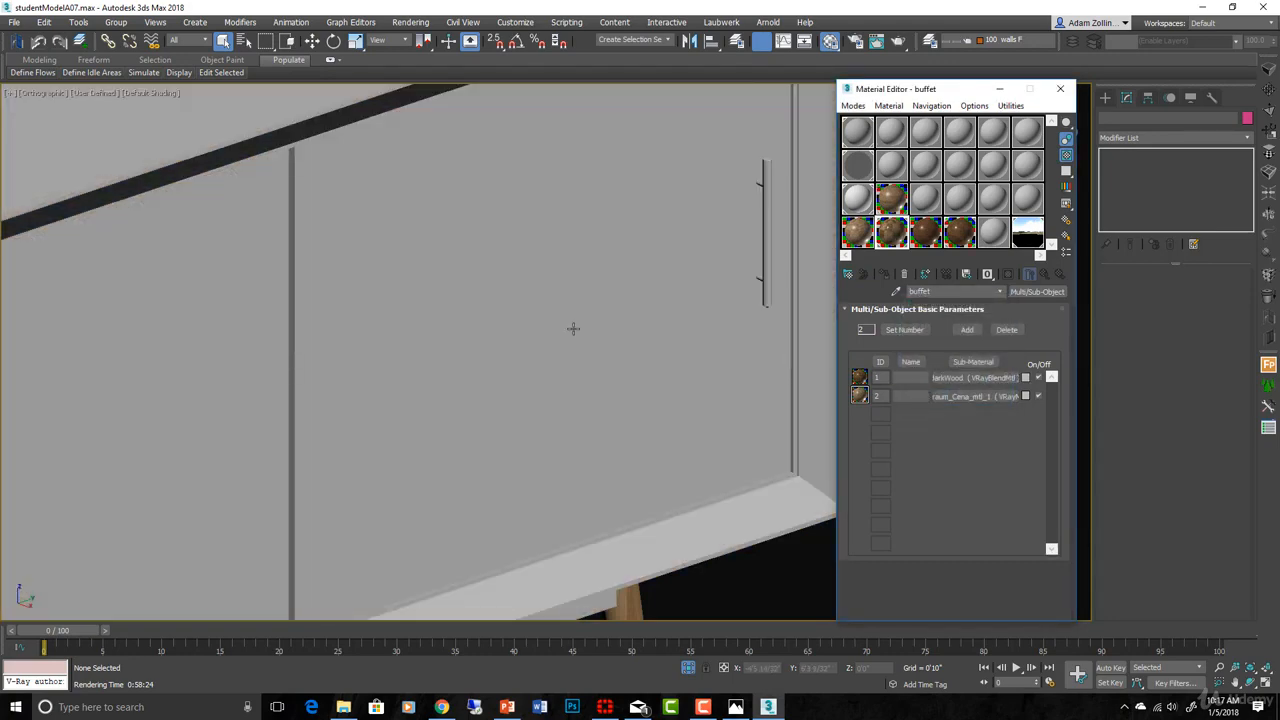
- Open darkWood's consoleWood1 base material and its VRayDirt diffuse map
scroll(500, 429, down, 5)
click(995, 377)
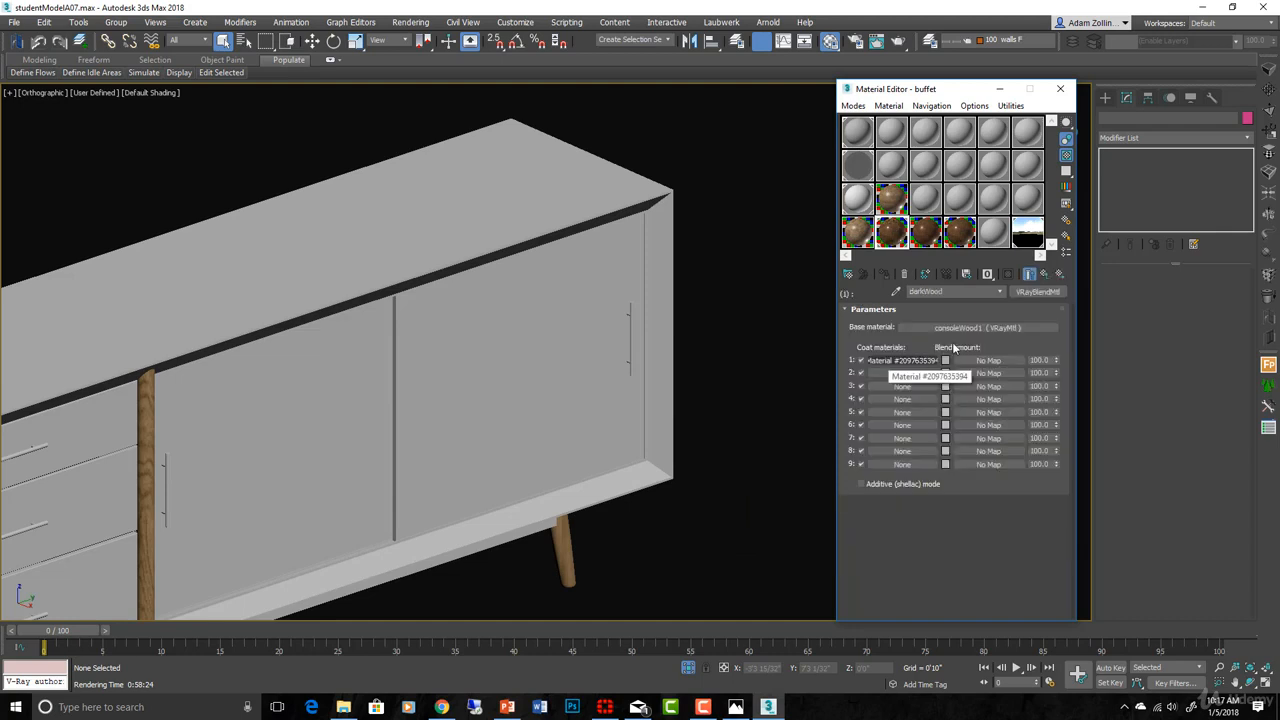
click(967, 326)
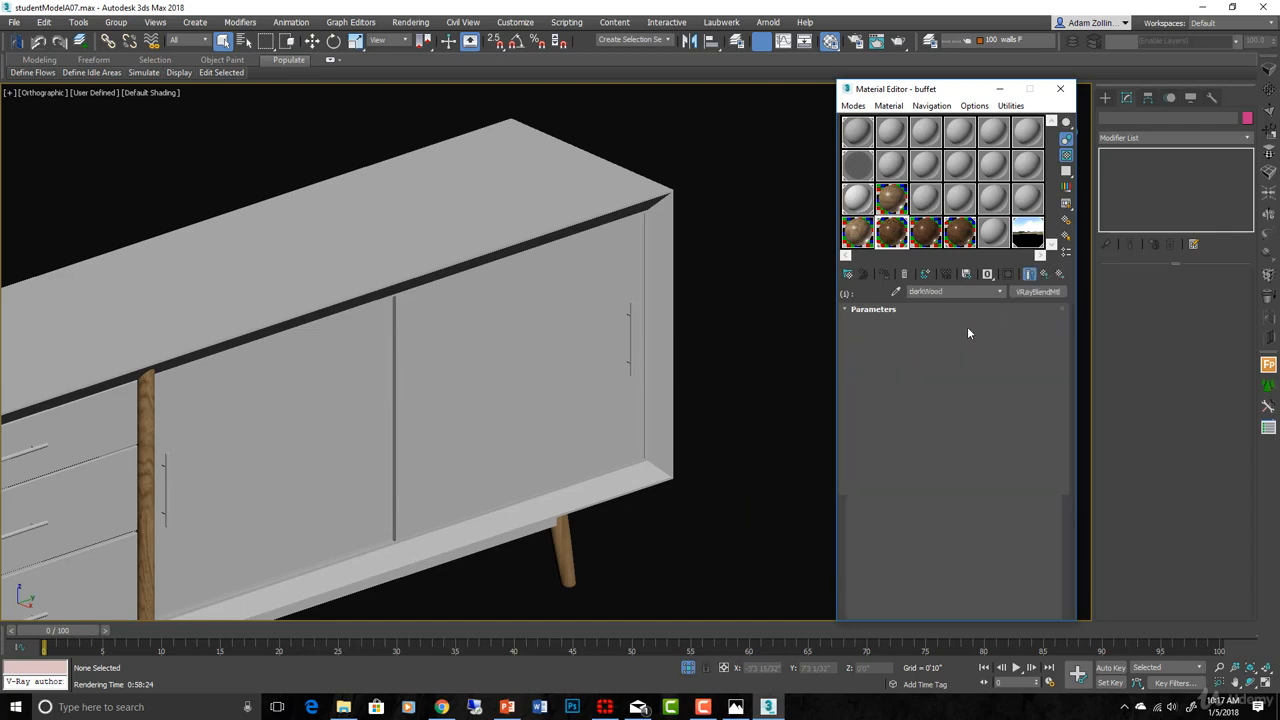
click(942, 325)
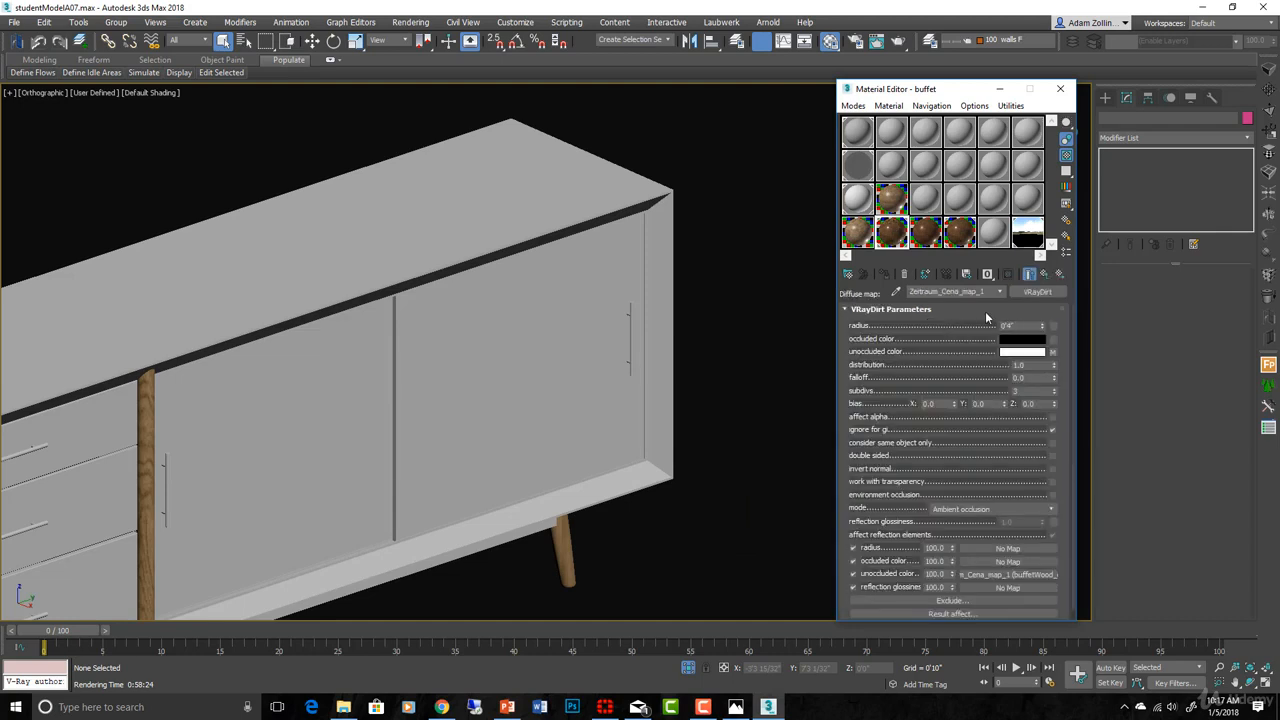
- Show the unoccluded-colour wood bitmap in the viewport and orbit to inspect the textured buffet
click(995, 577)
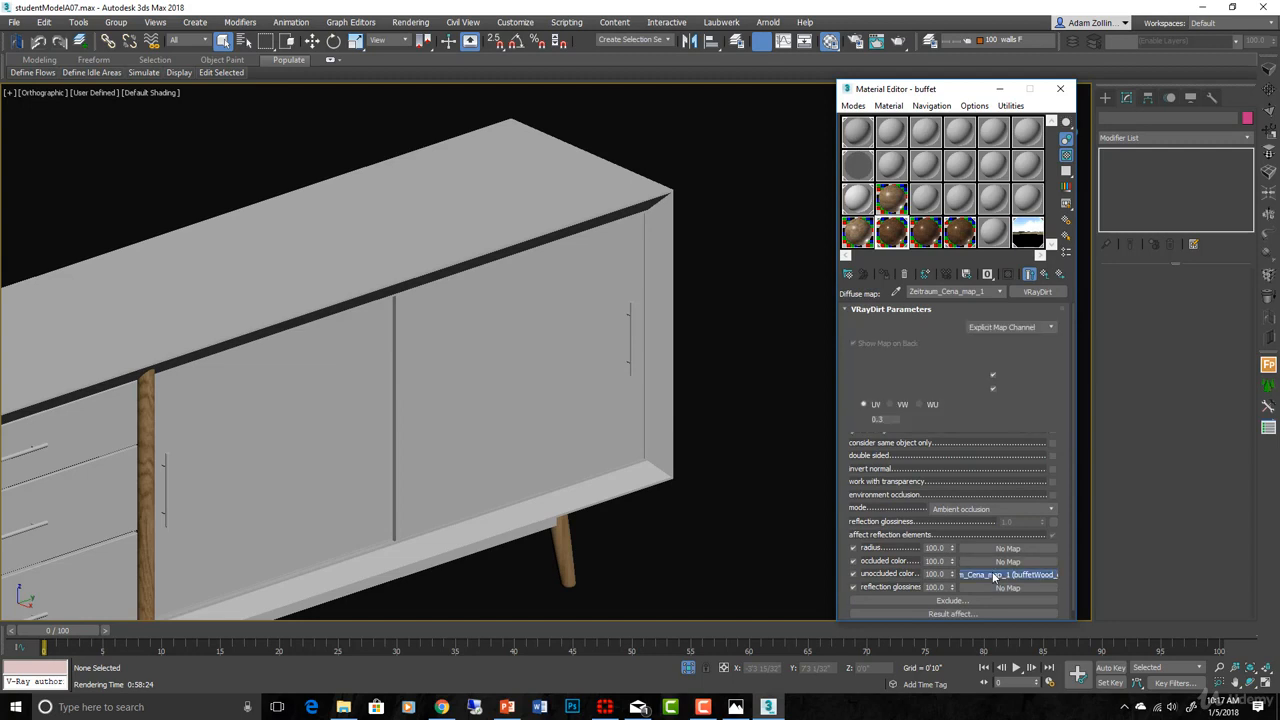
click(1007, 275)
alt+middle_drag(396, 375, 523, 314)
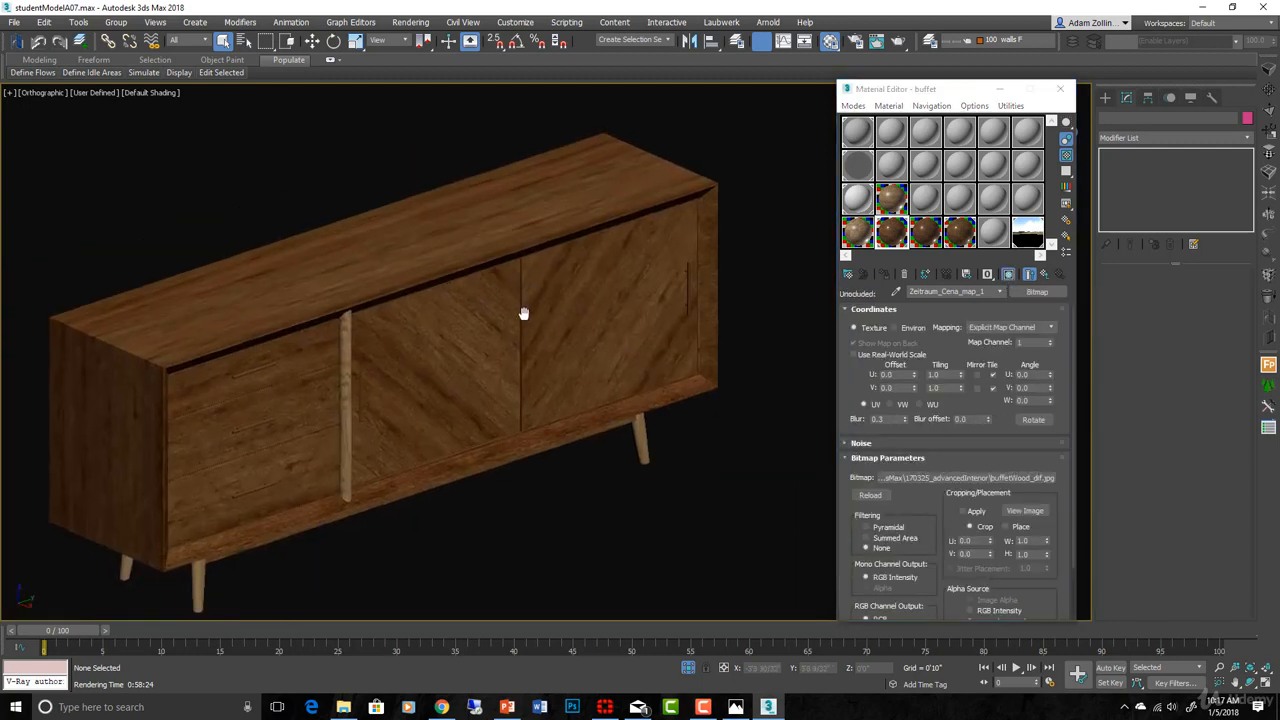
scroll(445, 407, up, 6)
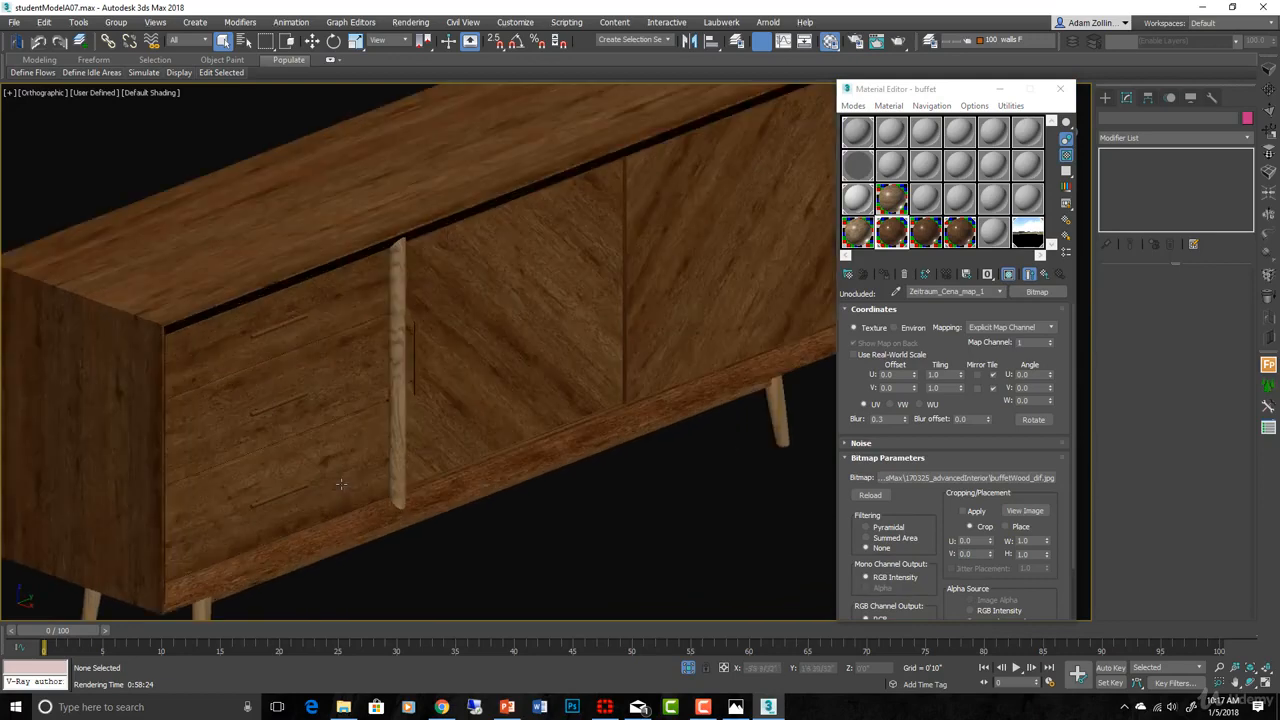
scroll(486, 463, down, 5)
alt+middle_drag(586, 382, 571, 459)
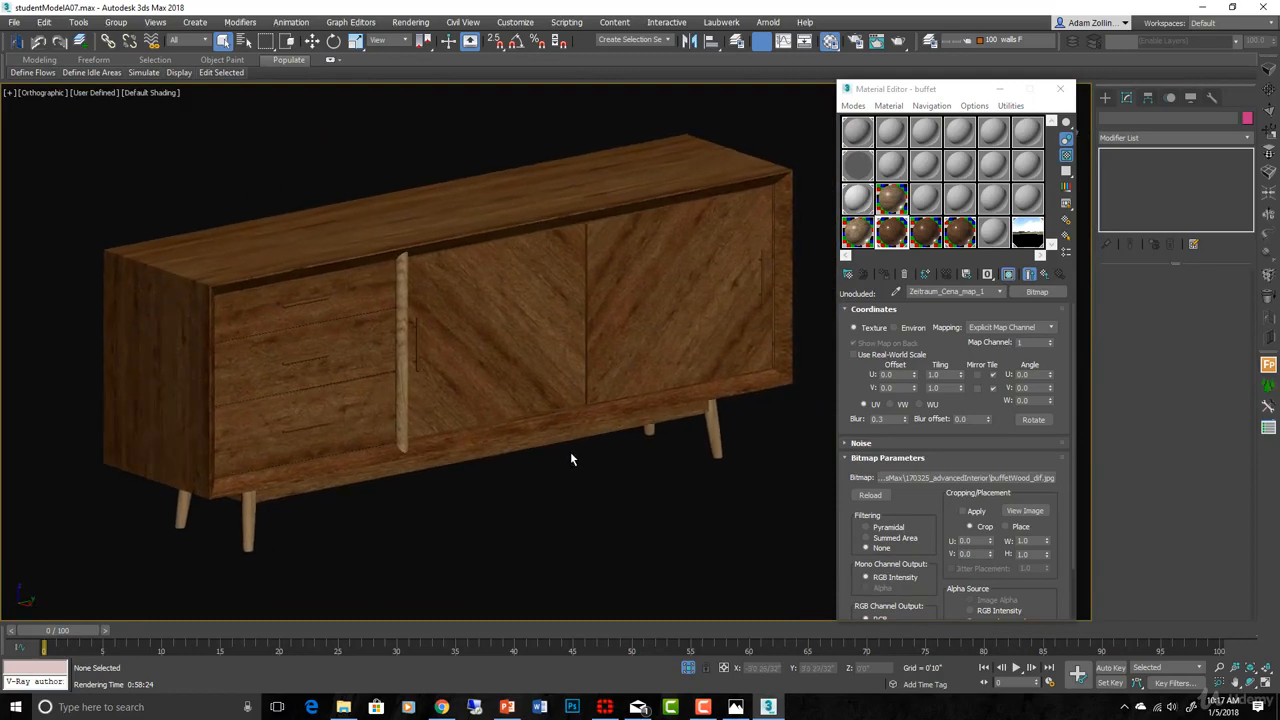
click(343, 707)
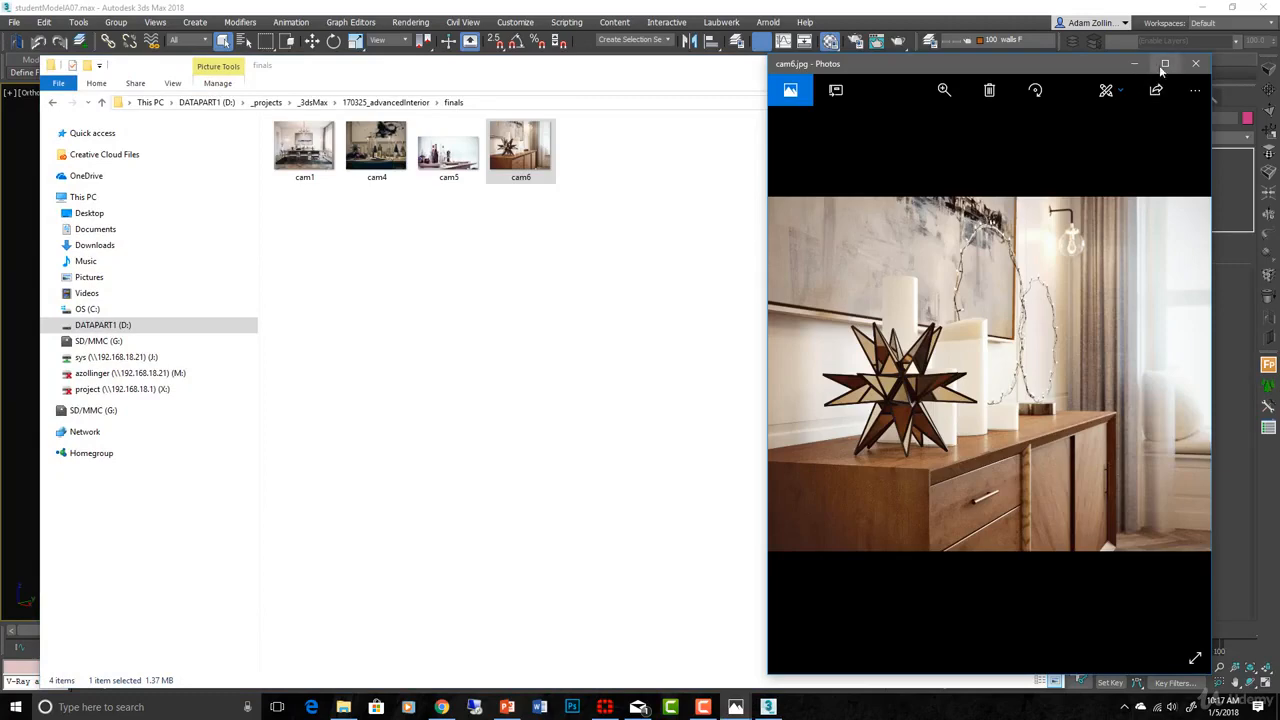
- View the cam6.jpg reference render full screen, then close it and the reference folder
click(1165, 58)
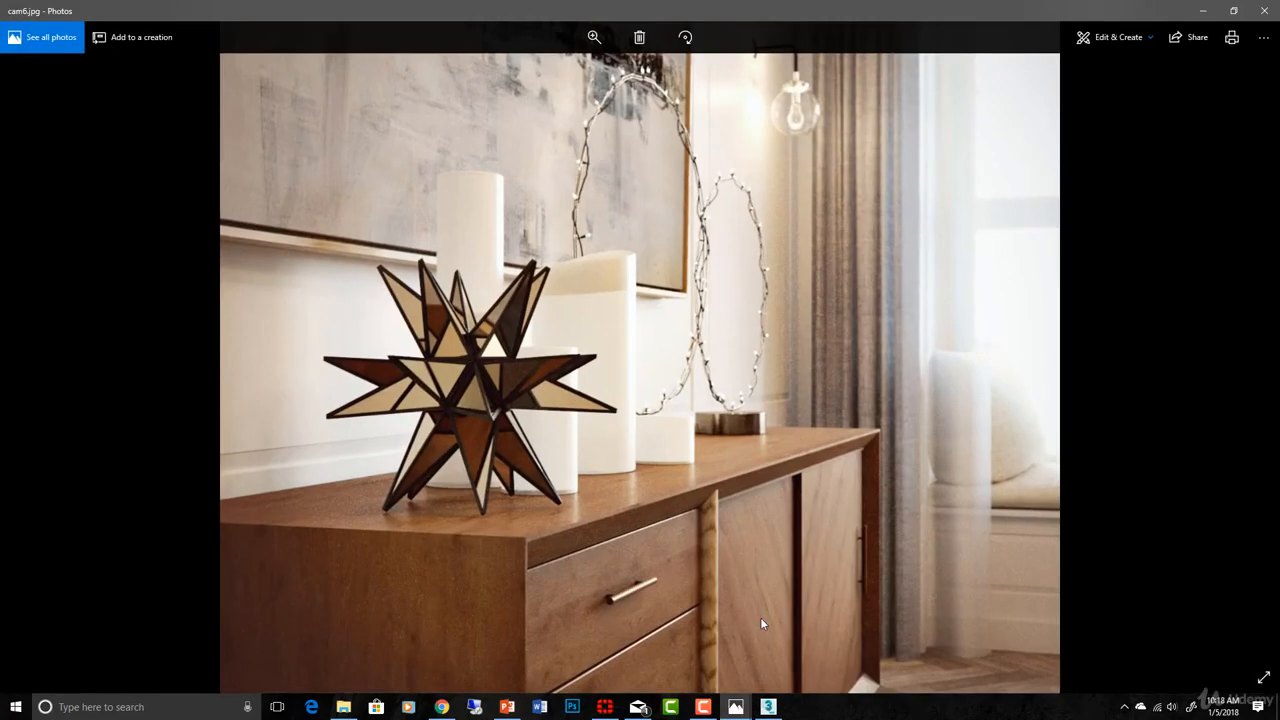
click(1272, 8)
click(988, 74)
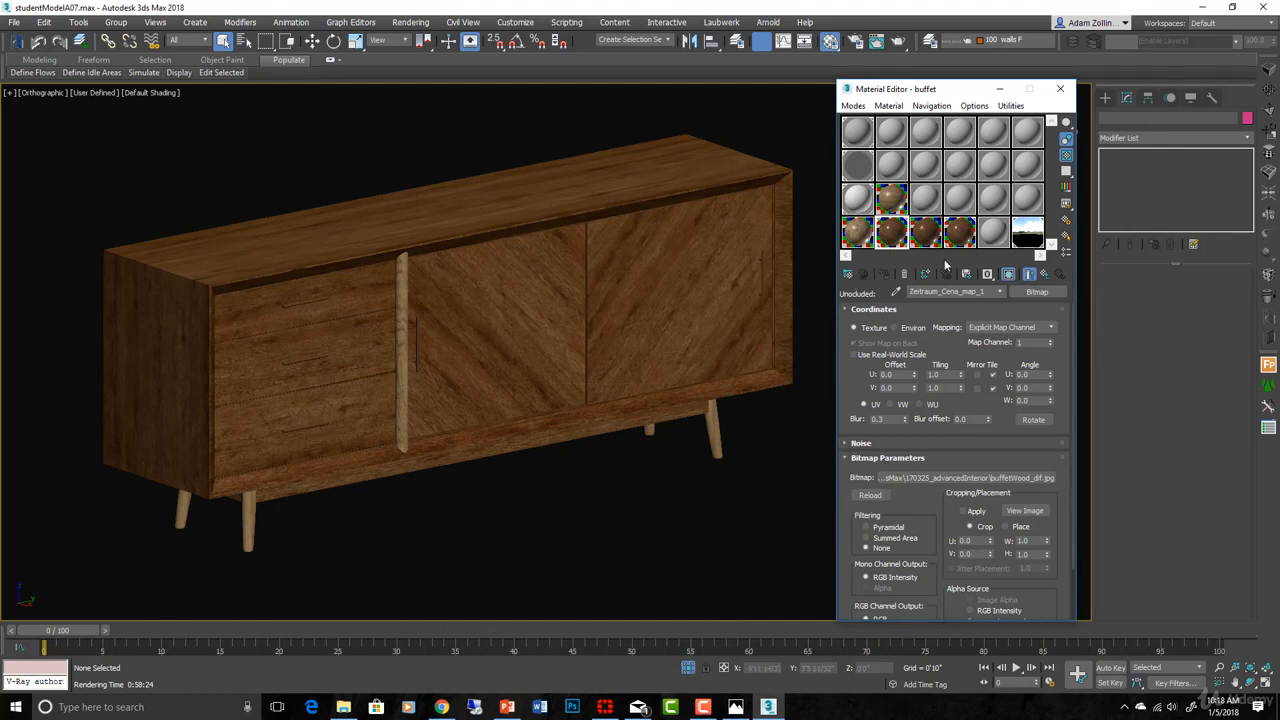
- Return up through the dirt map and darkWood to the buffet's sub-material list
click(1044, 276)
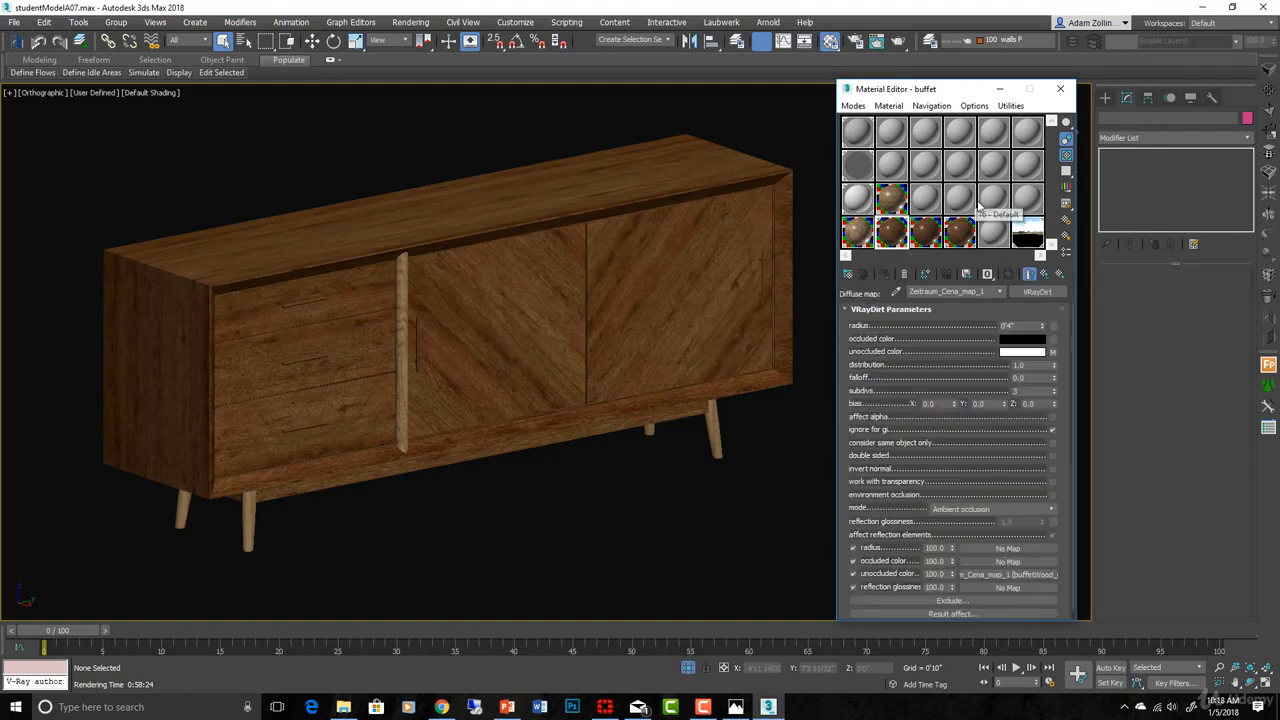
scroll(979, 423, down, 1)
drag(979, 423, 983, 430)
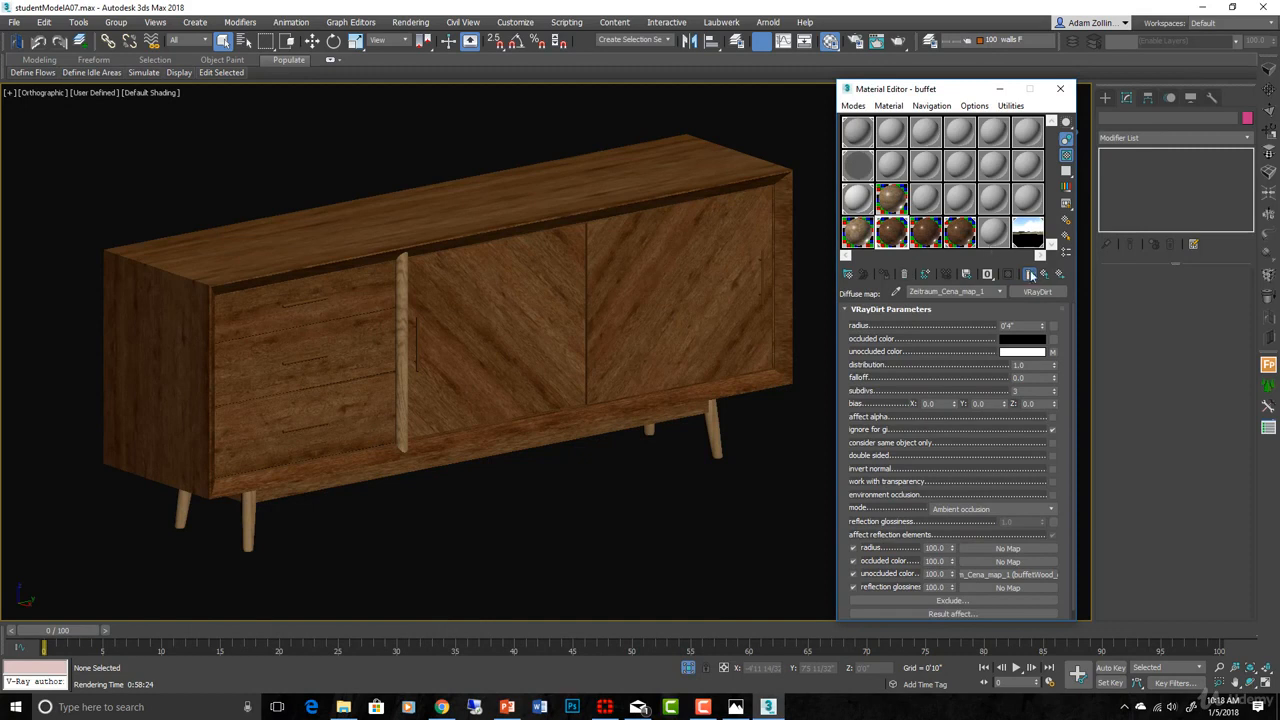
click(1046, 276)
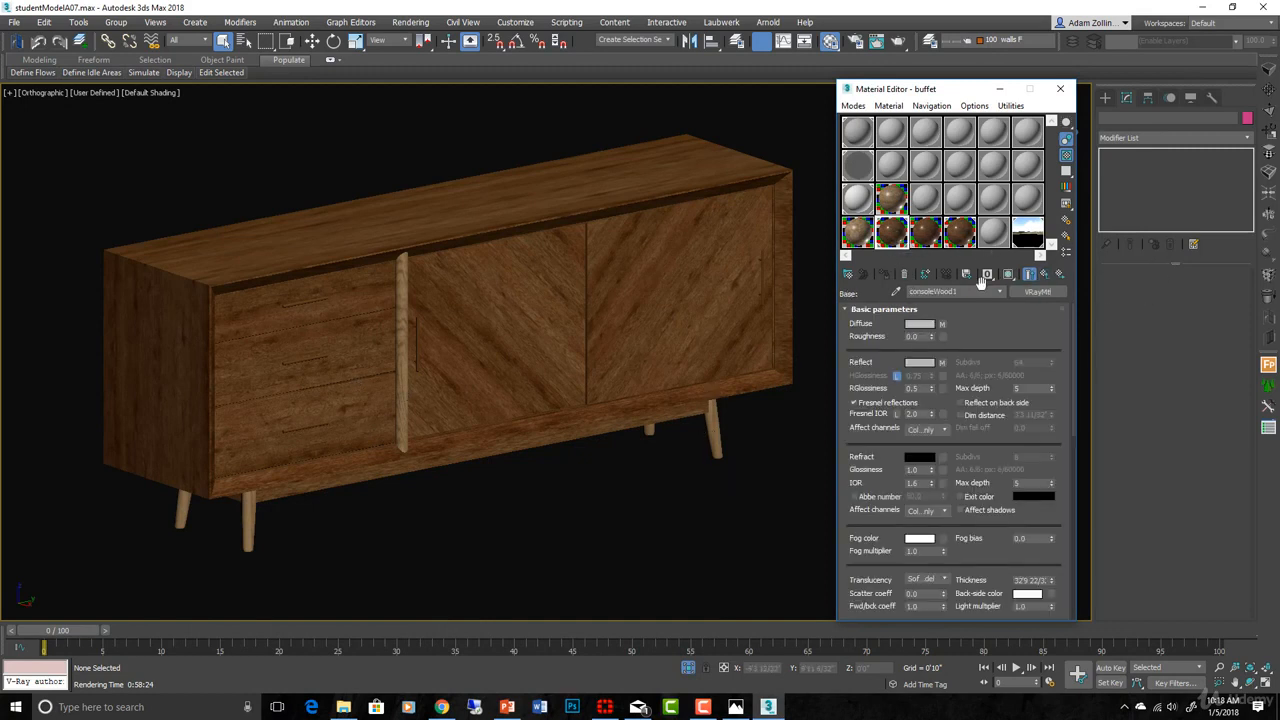
click(1045, 276)
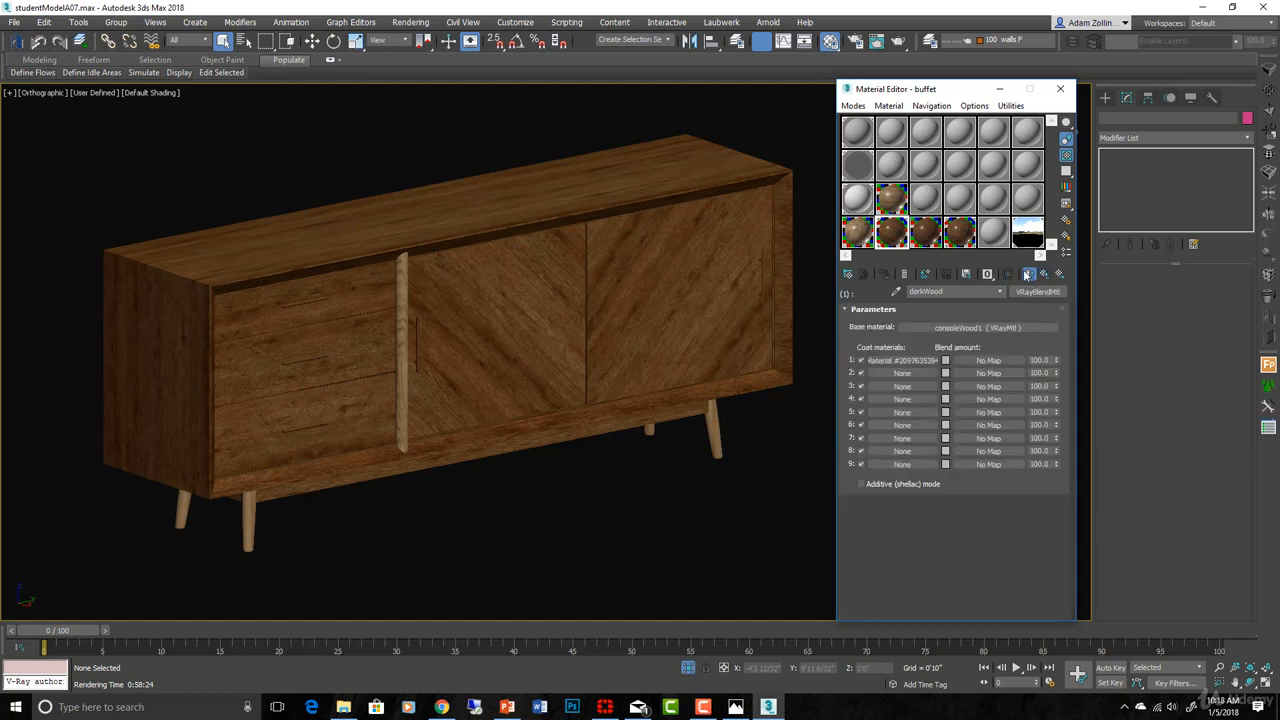
click(1045, 276)
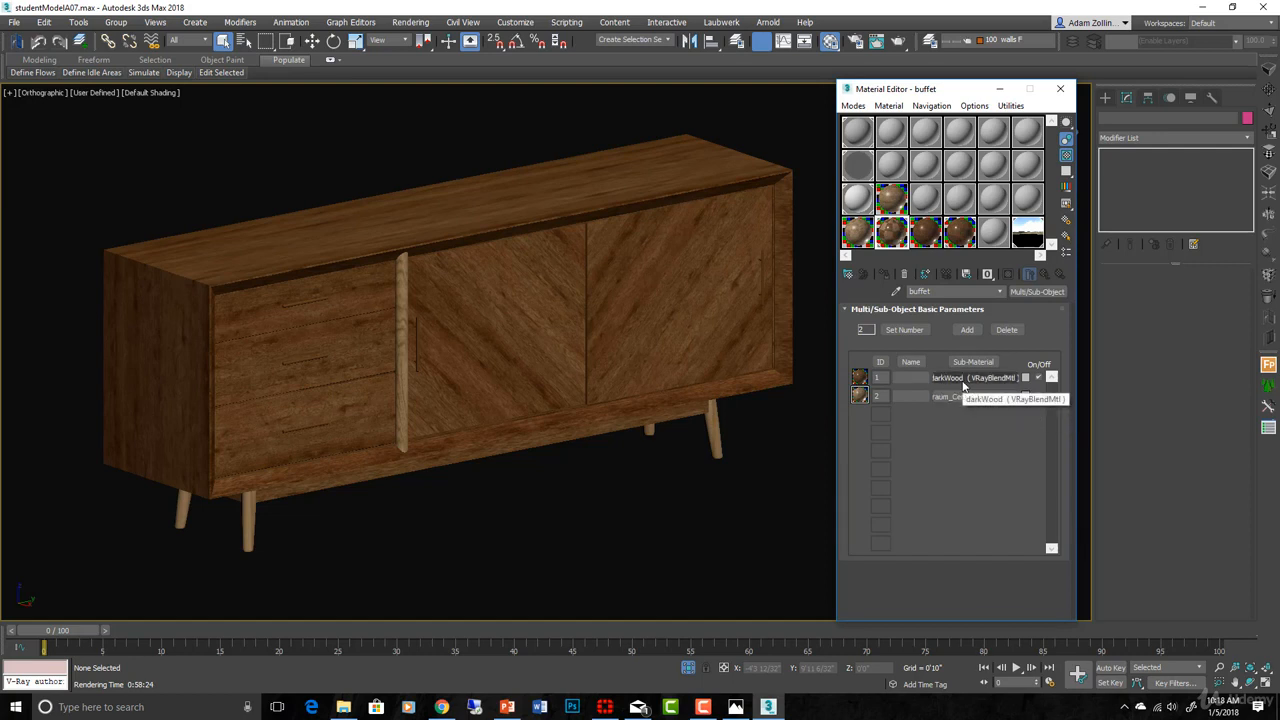
- Paste a copy of the darkWood material into the buffet's sub-material slot 2
right_click(963, 381)
click(985, 405)
right_click(967, 394)
click(995, 430)
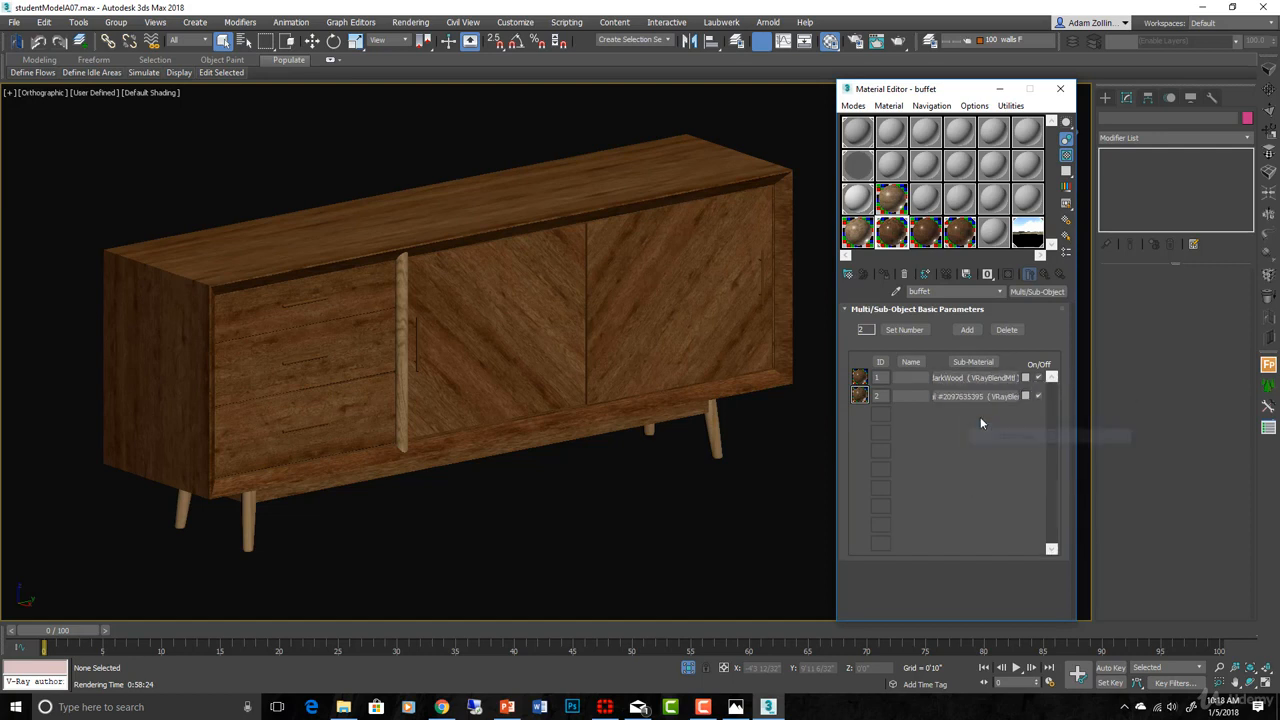
- Show the pasted material's unoccluded-colour wood bitmap in the viewport on handles and legs
click(962, 396)
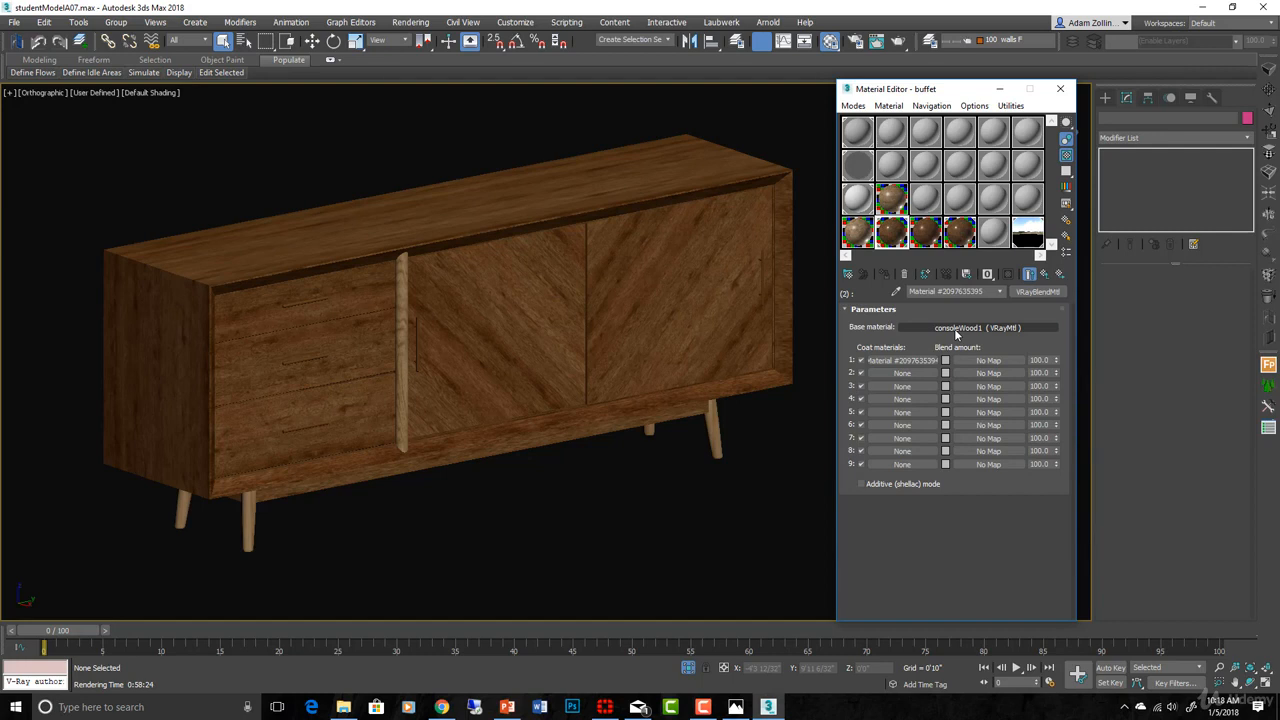
click(955, 329)
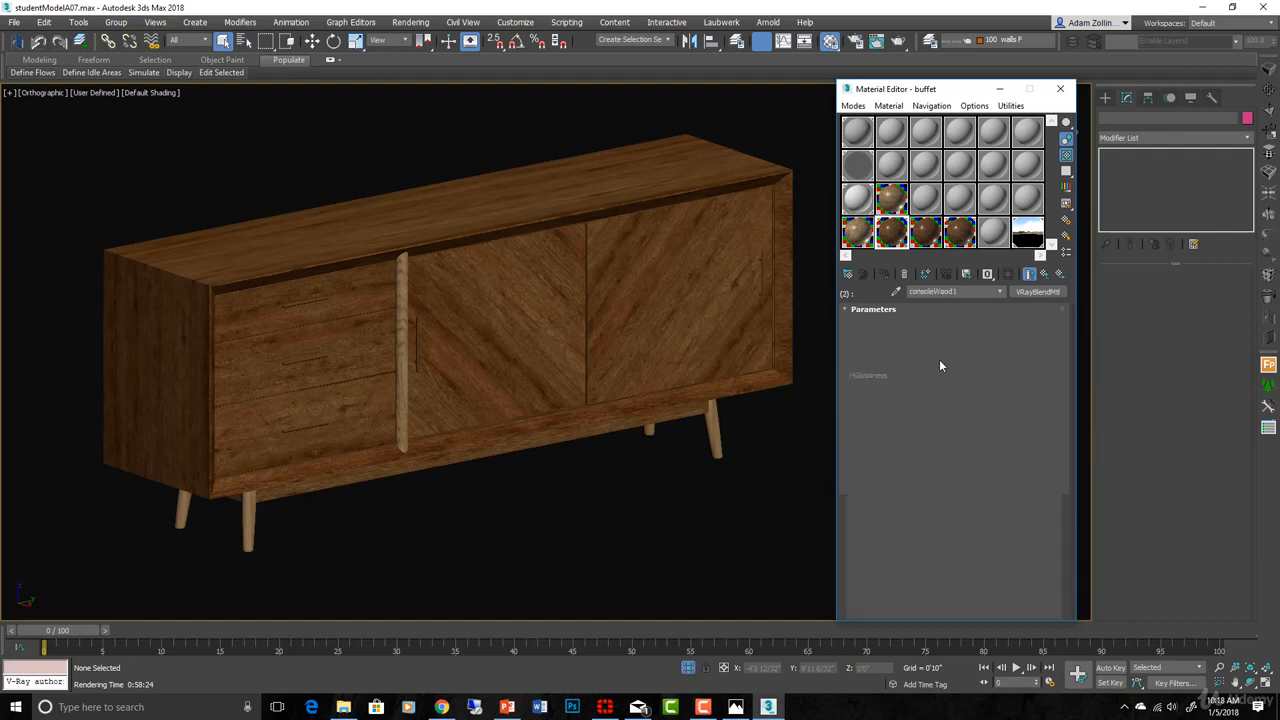
click(943, 322)
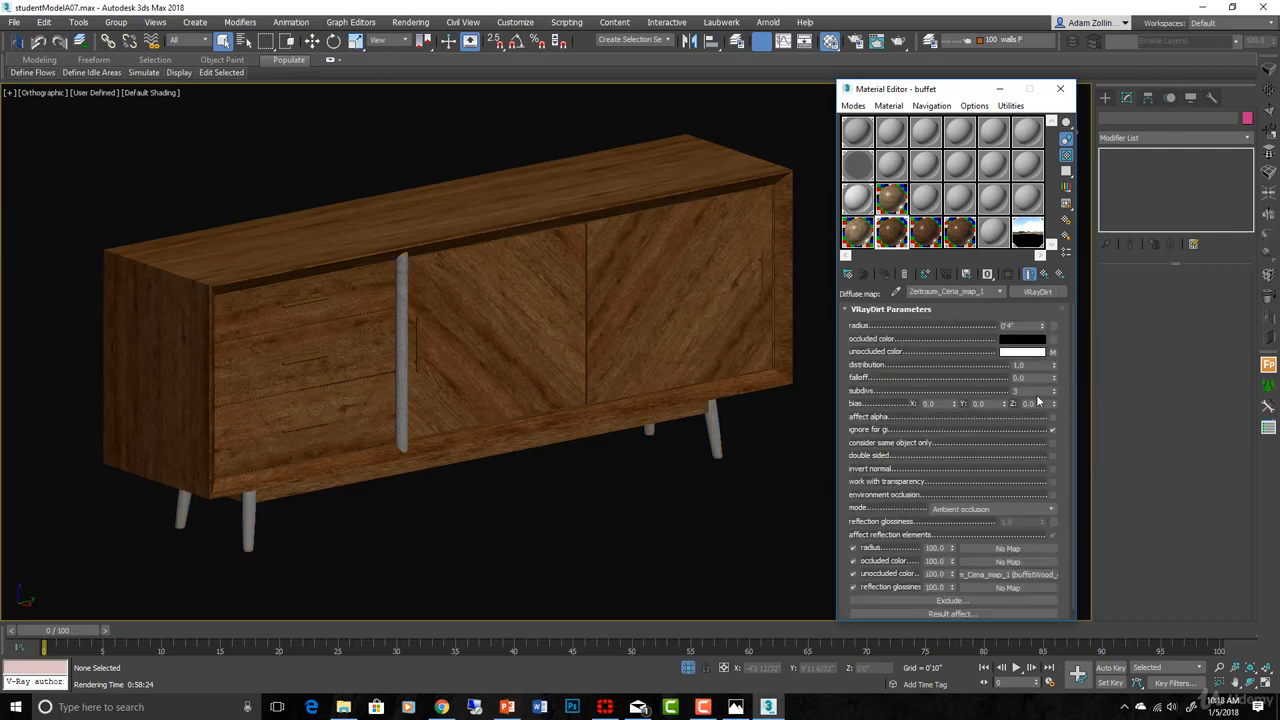
click(1052, 351)
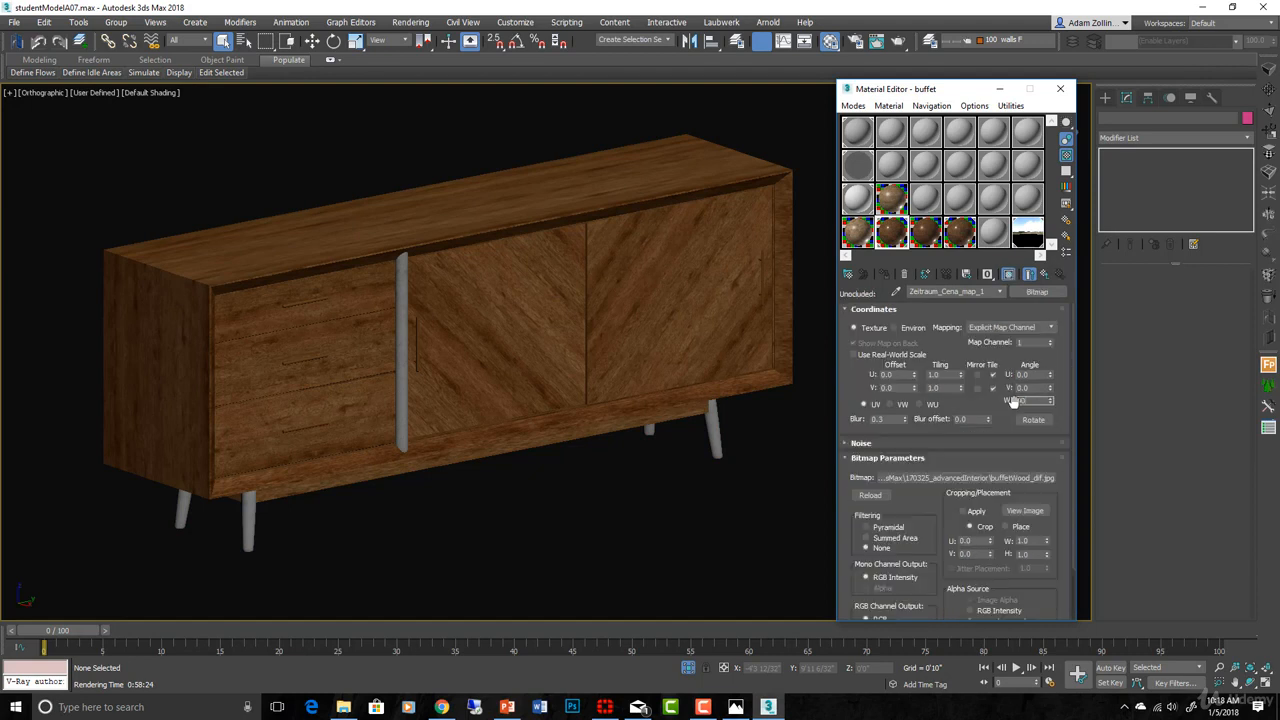
click(1011, 277)
click(1011, 277)
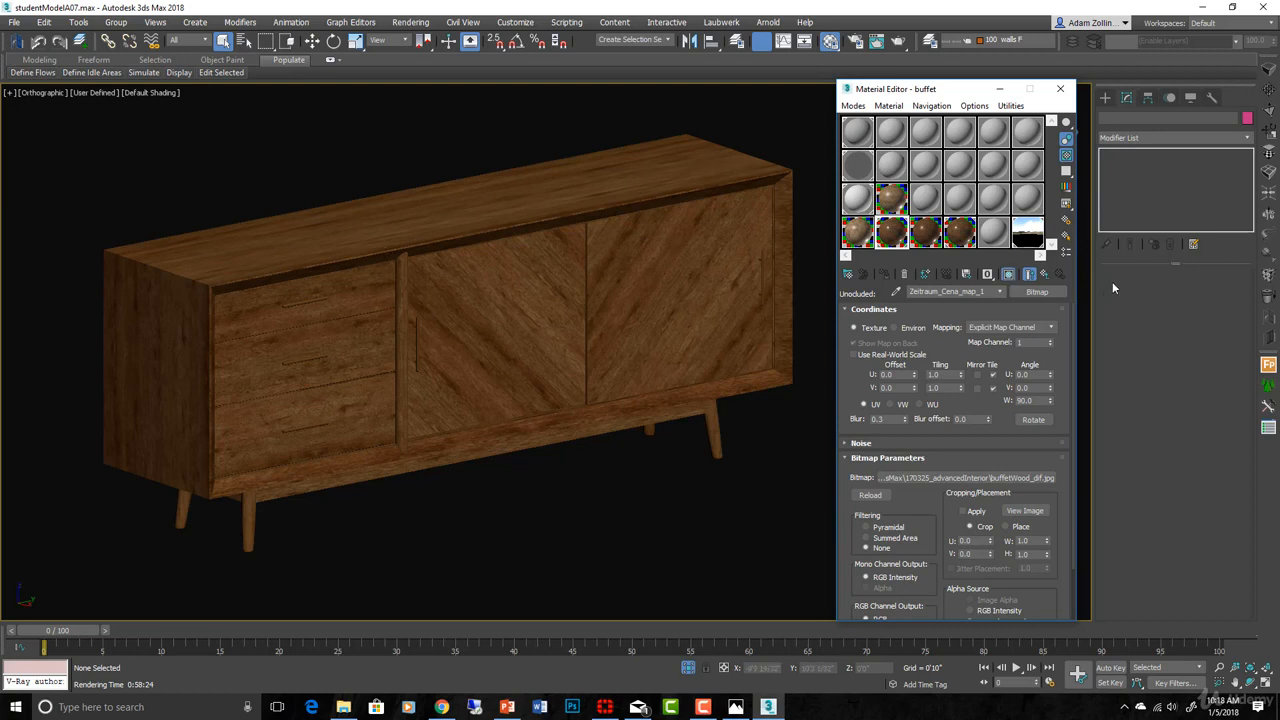
- Go back up to consoleWood1 and inspect its reflection bitmap map
click(1046, 277)
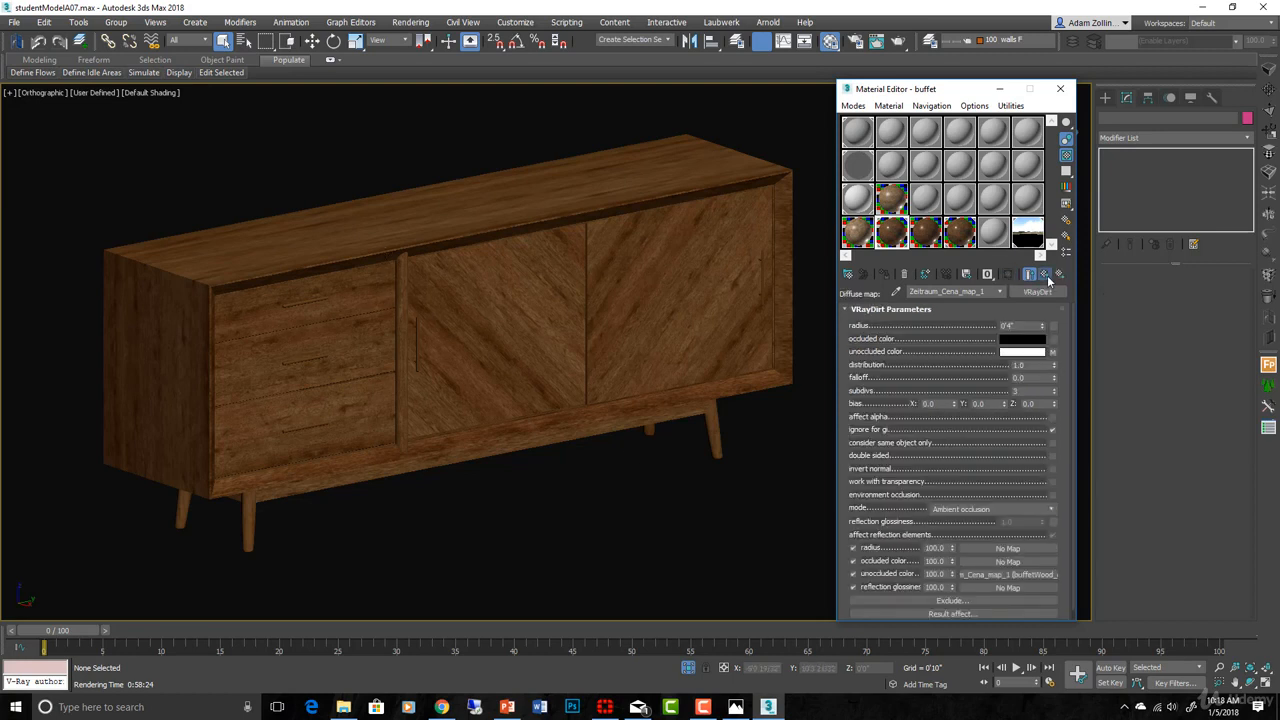
click(1046, 276)
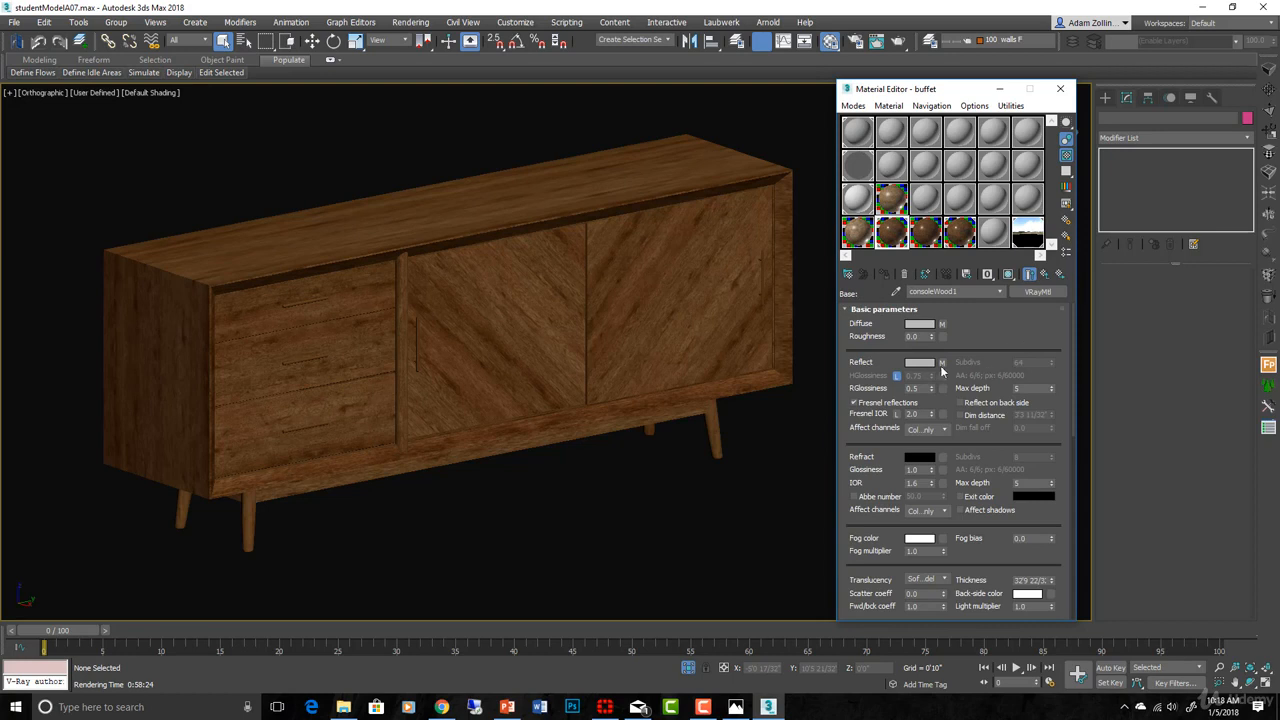
scroll(958, 348, down, 5)
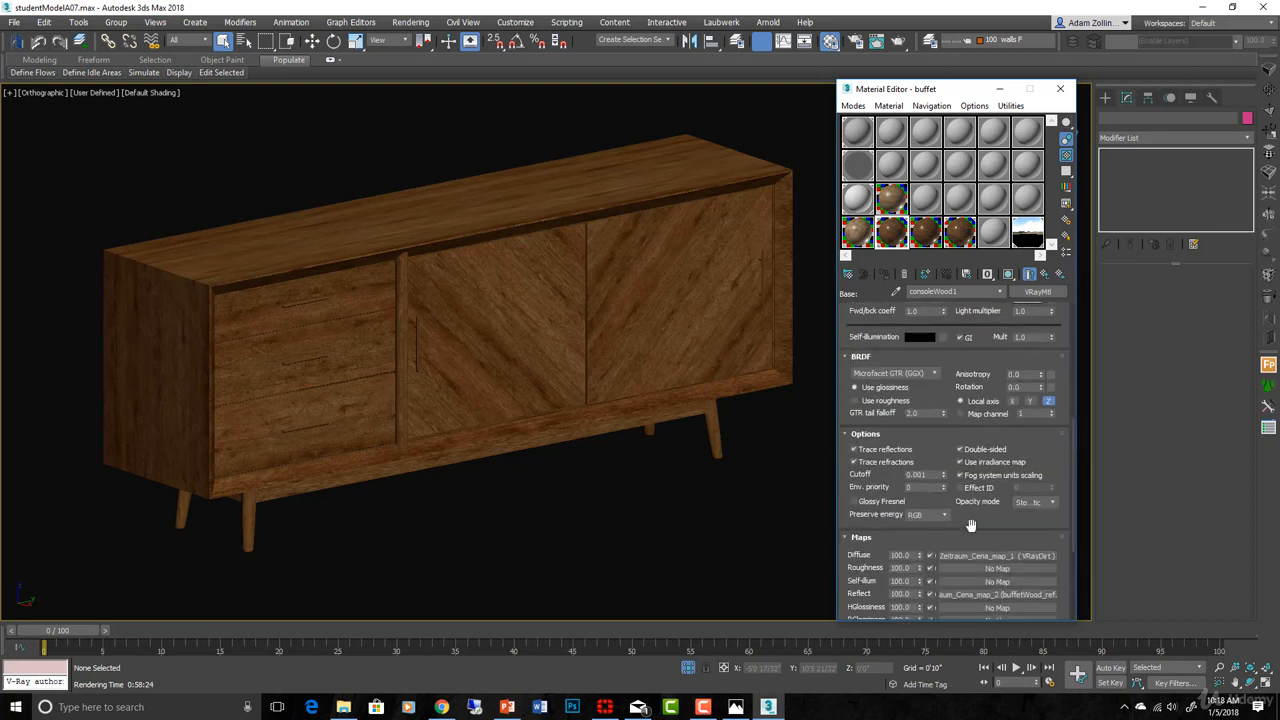
drag(971, 525, 972, 317)
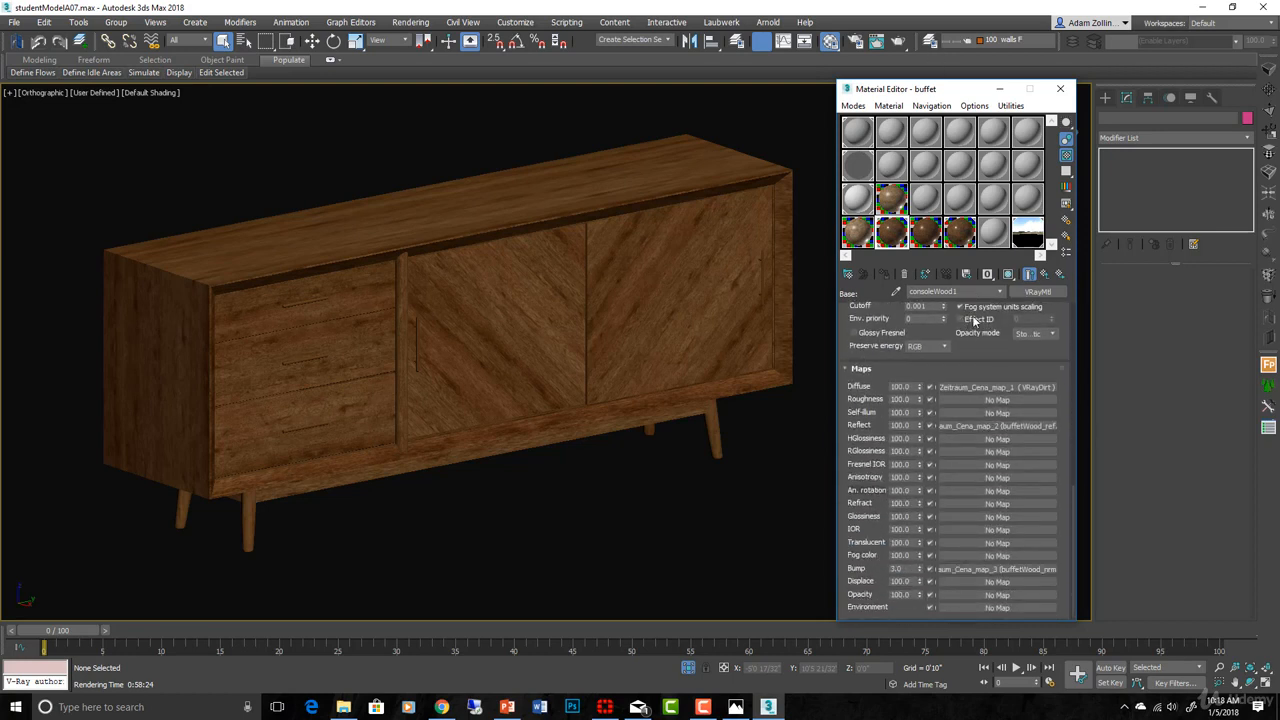
click(1007, 427)
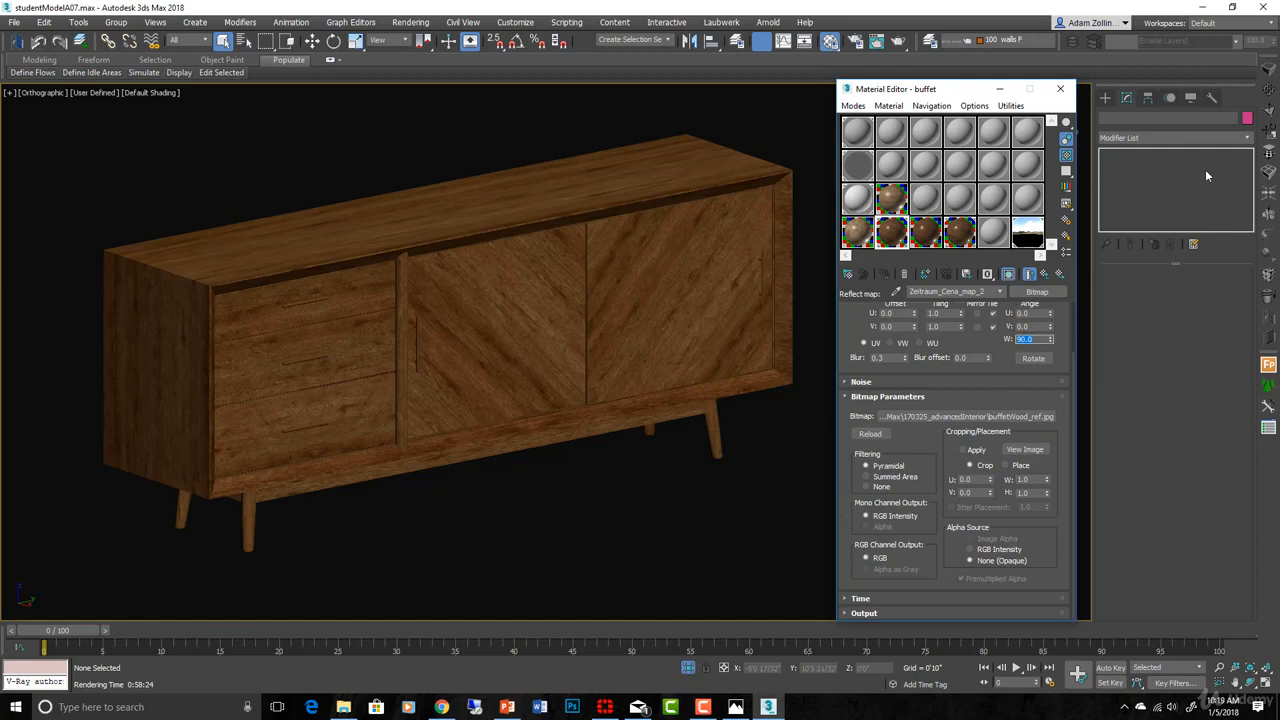
click(1046, 277)
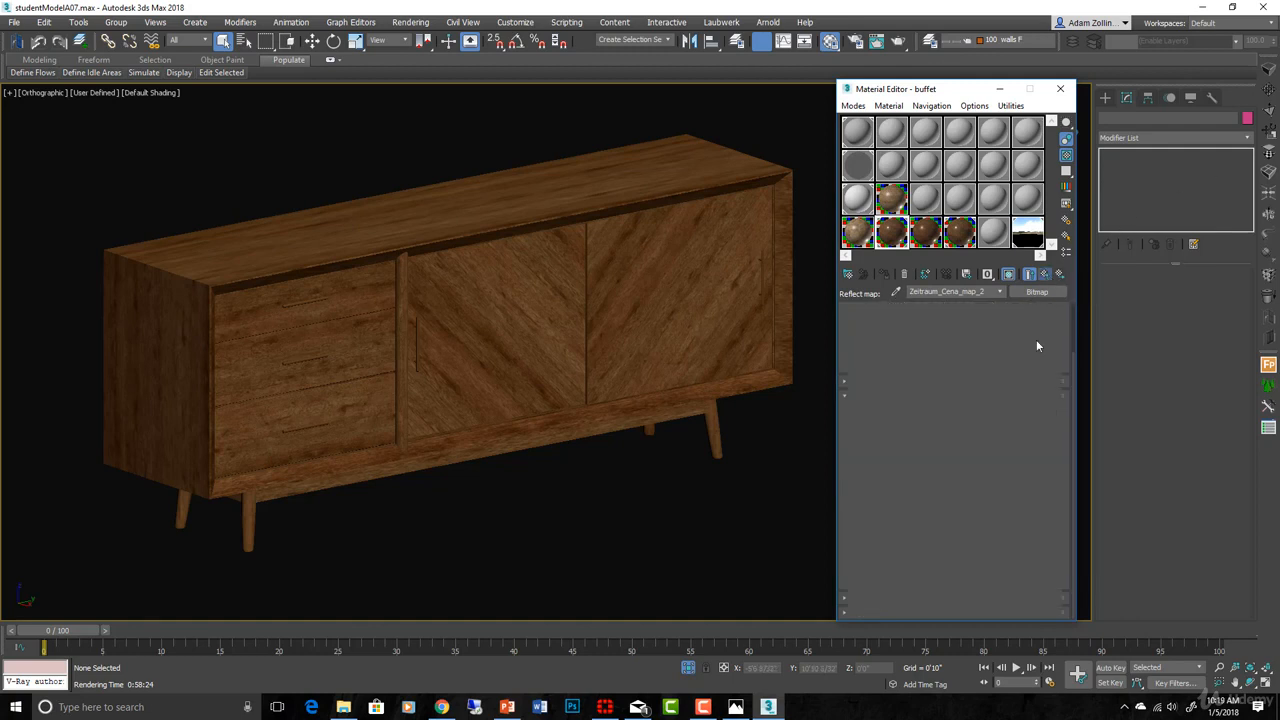
- Set consoleWood1's bump bitmap W angle to 90 and return to the wood material
scroll(1014, 506, down, 6)
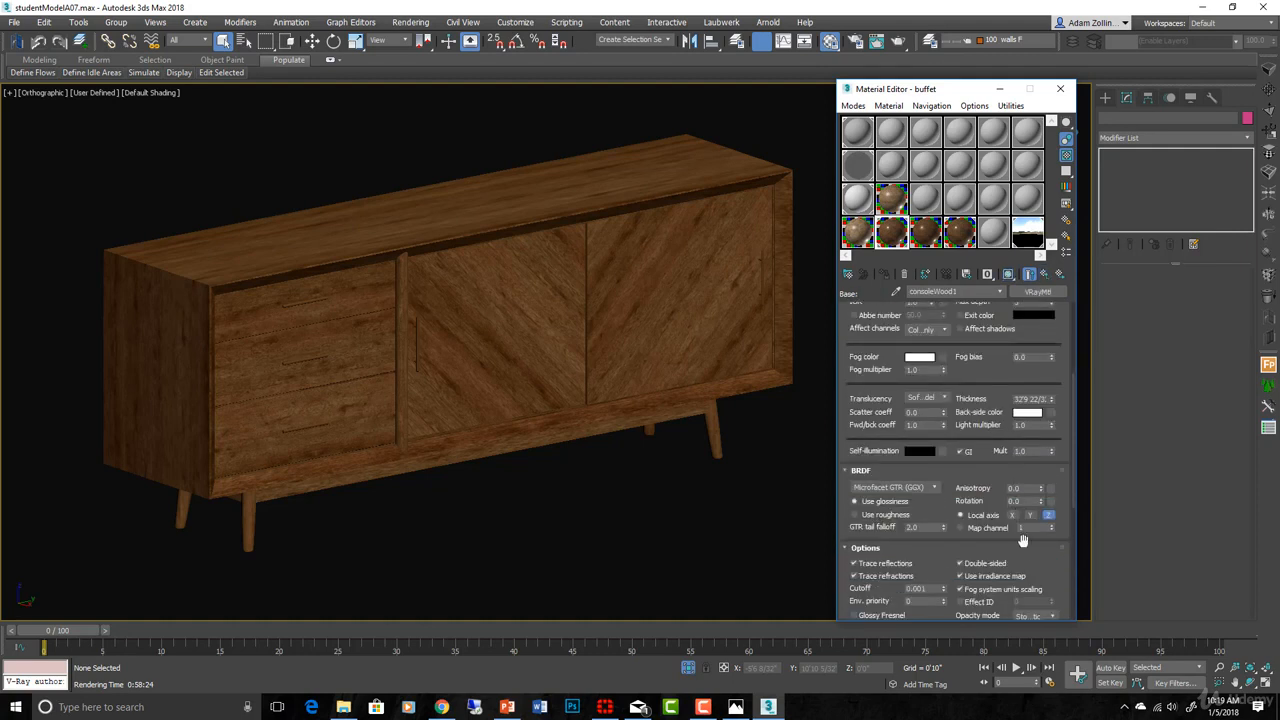
scroll(1026, 545, down, 2)
scroll(1068, 462, down, 5)
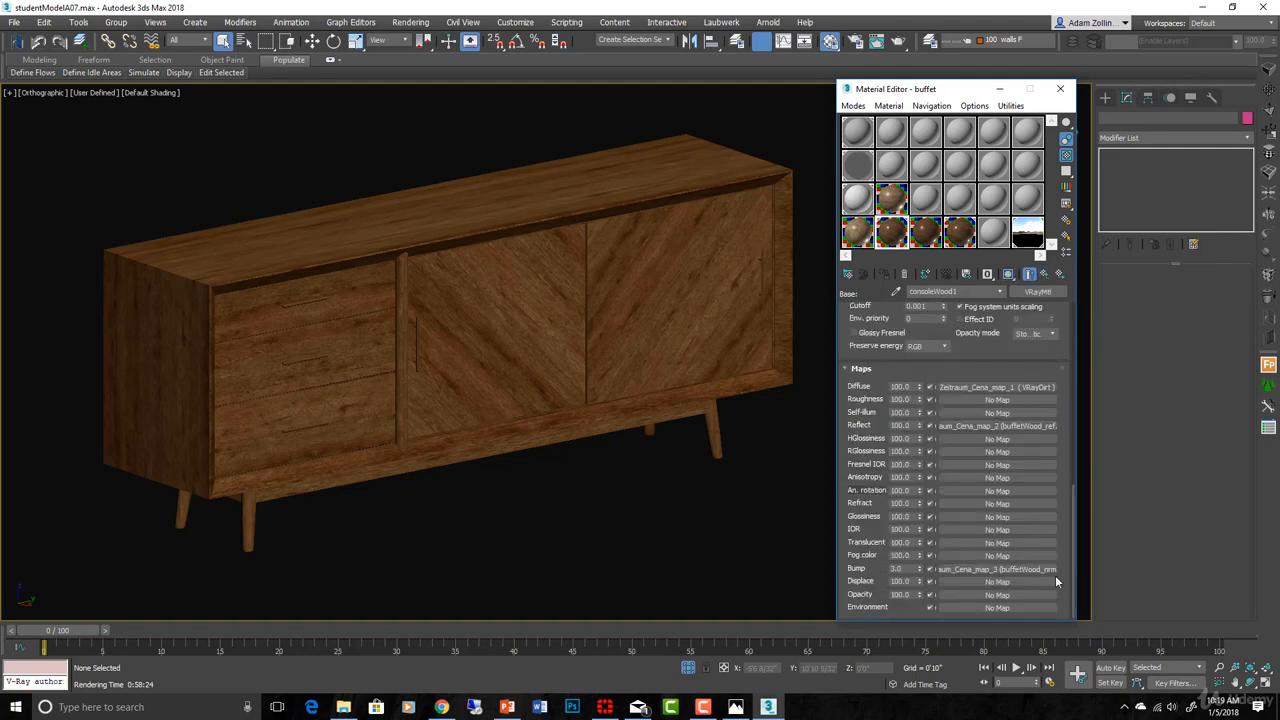
click(1018, 570)
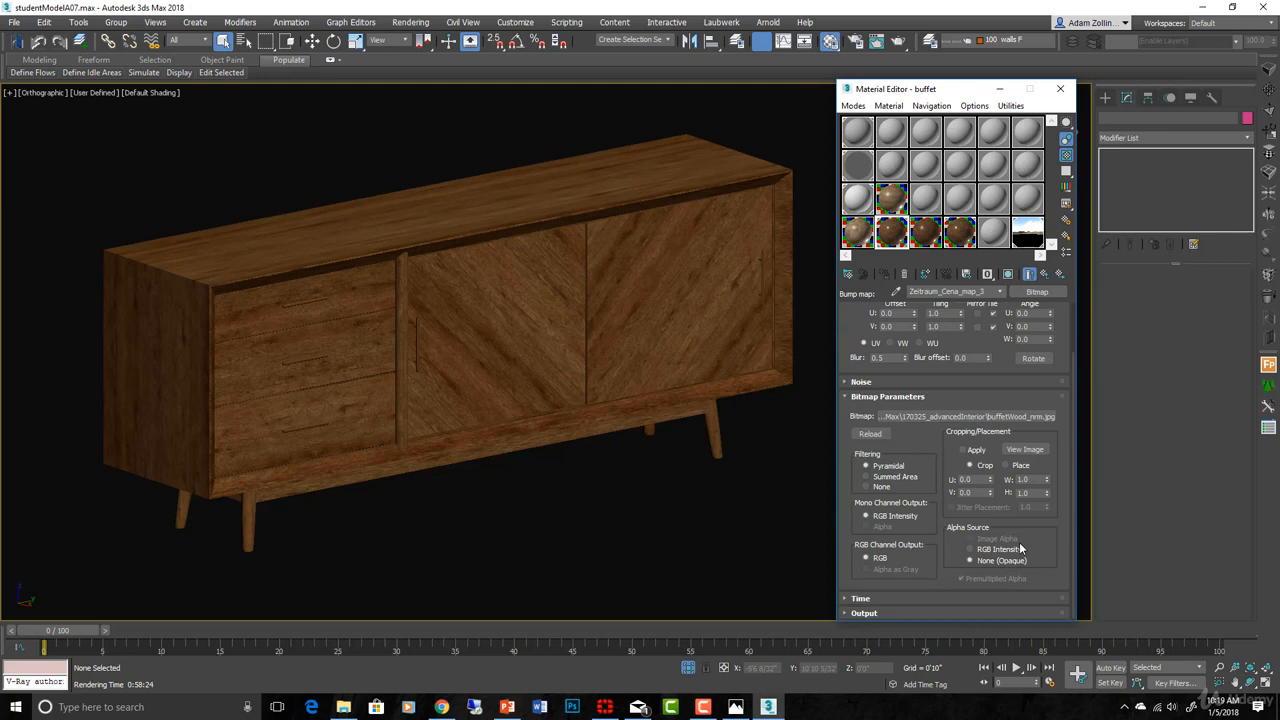
double_click(1031, 338)
click(1045, 276)
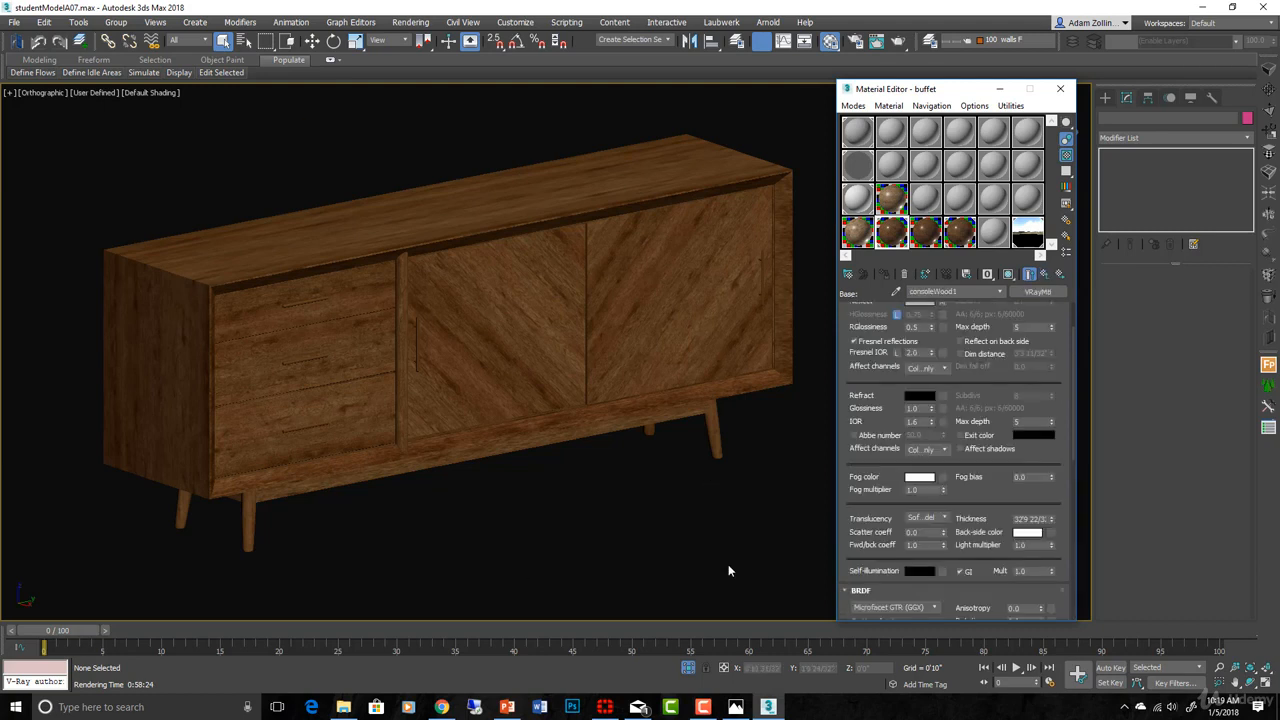
scroll(1015, 418, up, 2)
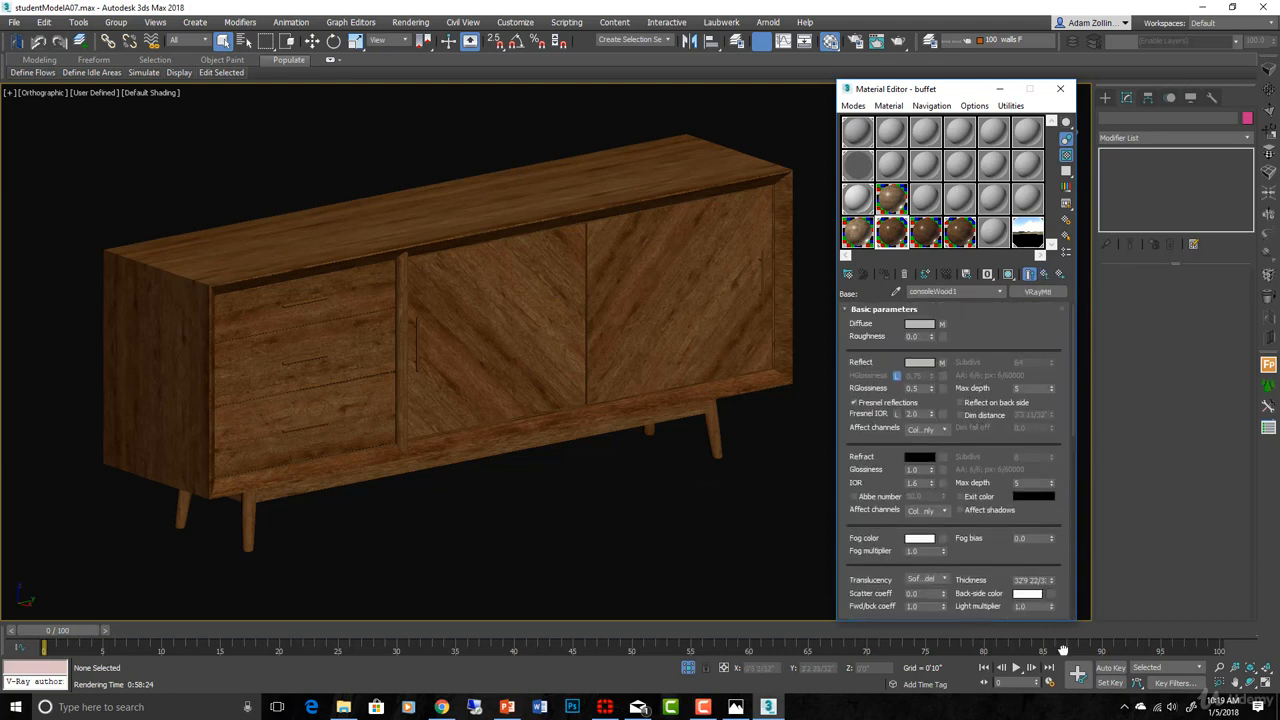
- Open darkWood's Coat 1 reflection glossiness map and briefly preview it on the buffet
click(1045, 276)
click(1045, 276)
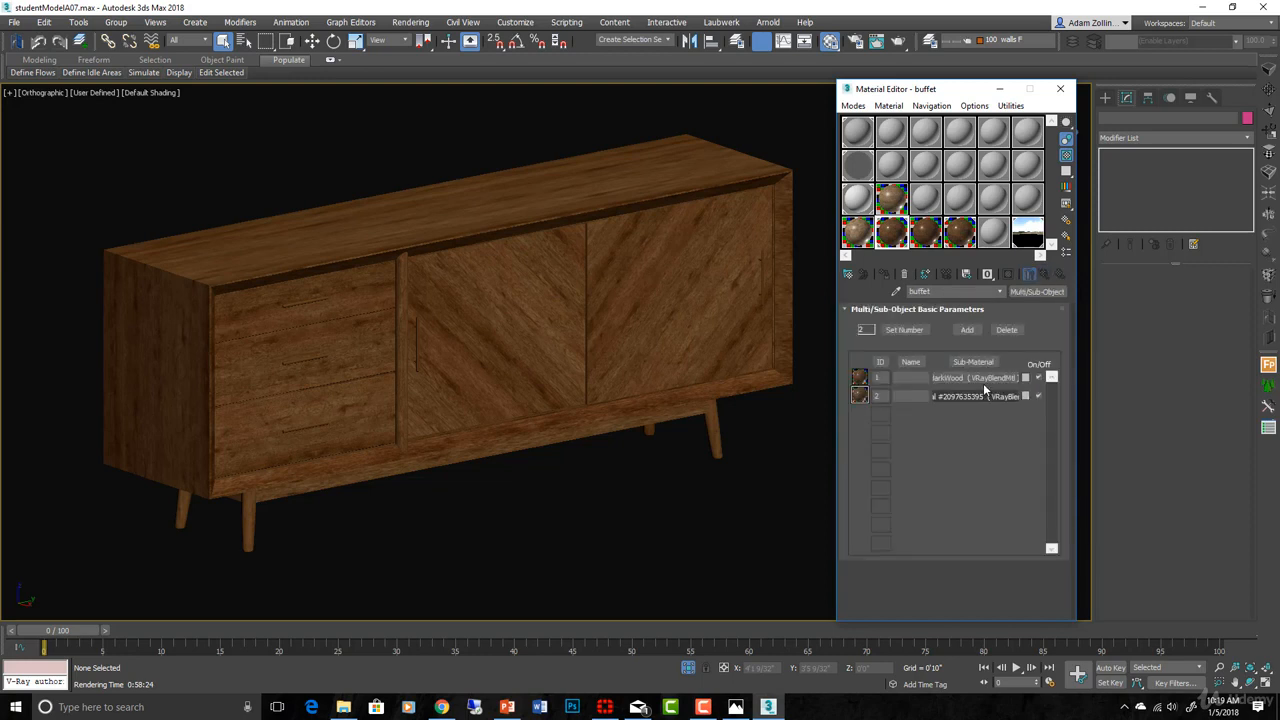
click(975, 378)
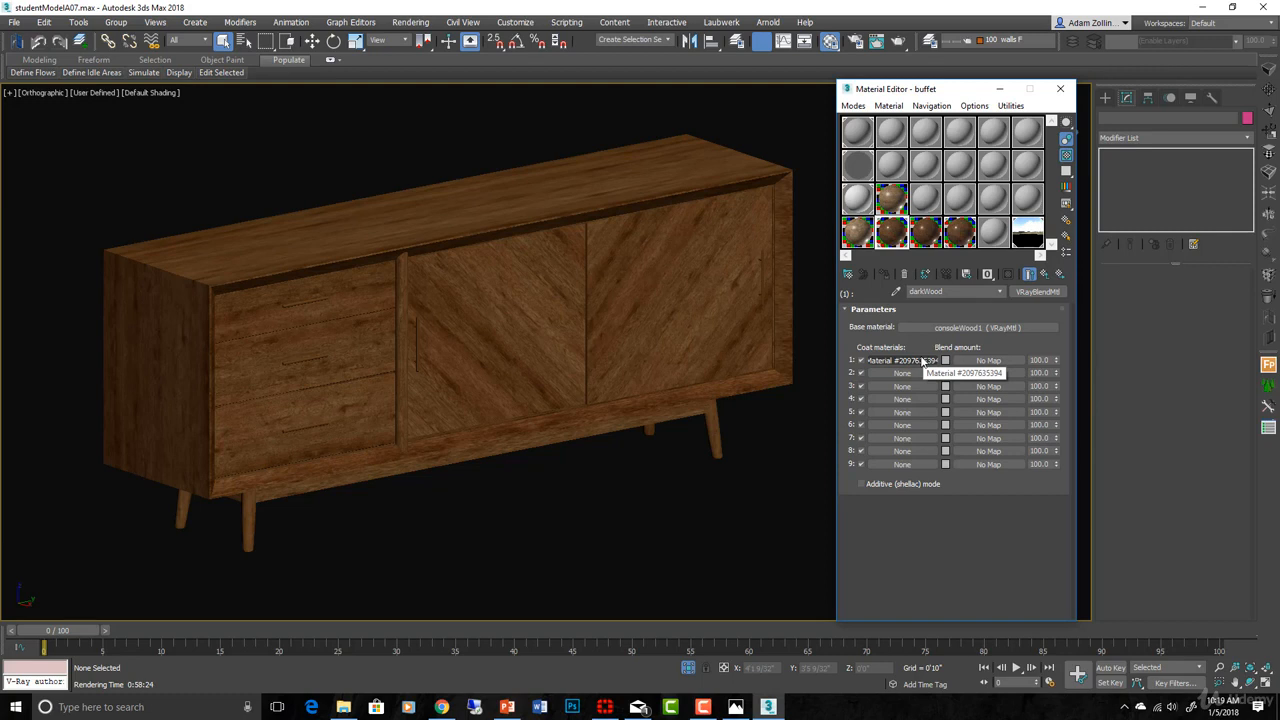
click(920, 358)
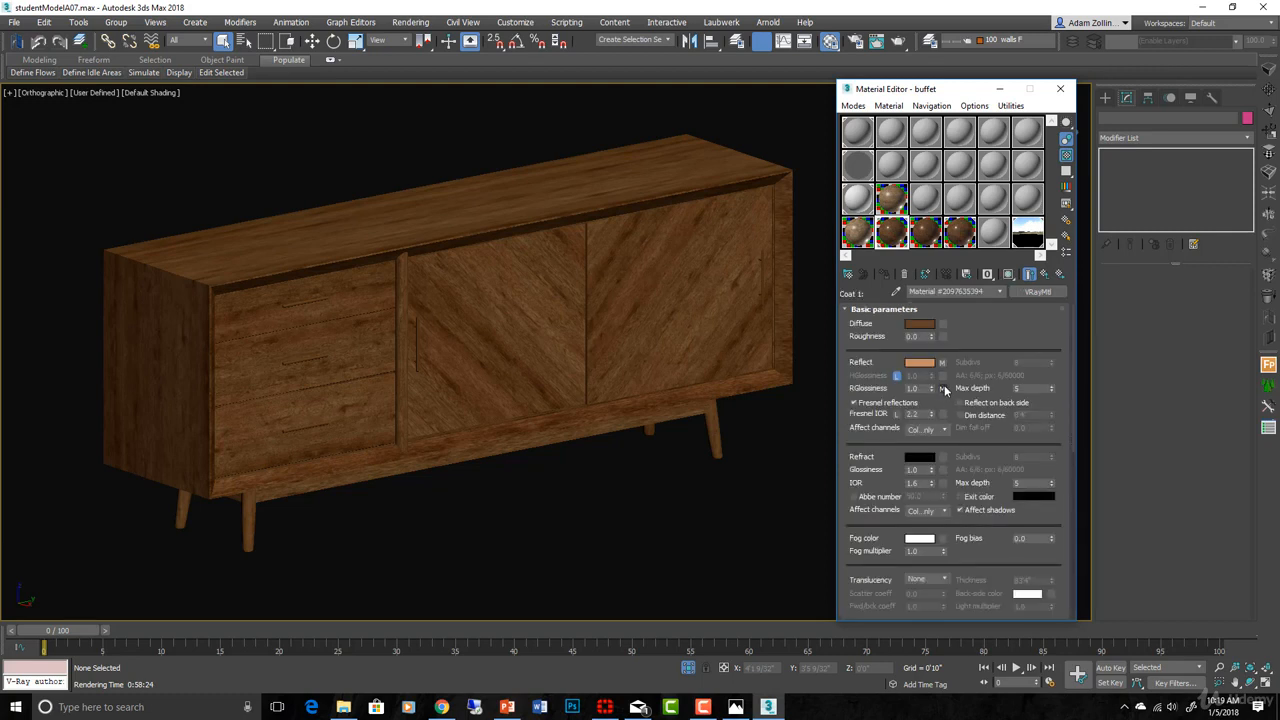
click(942, 388)
click(1008, 274)
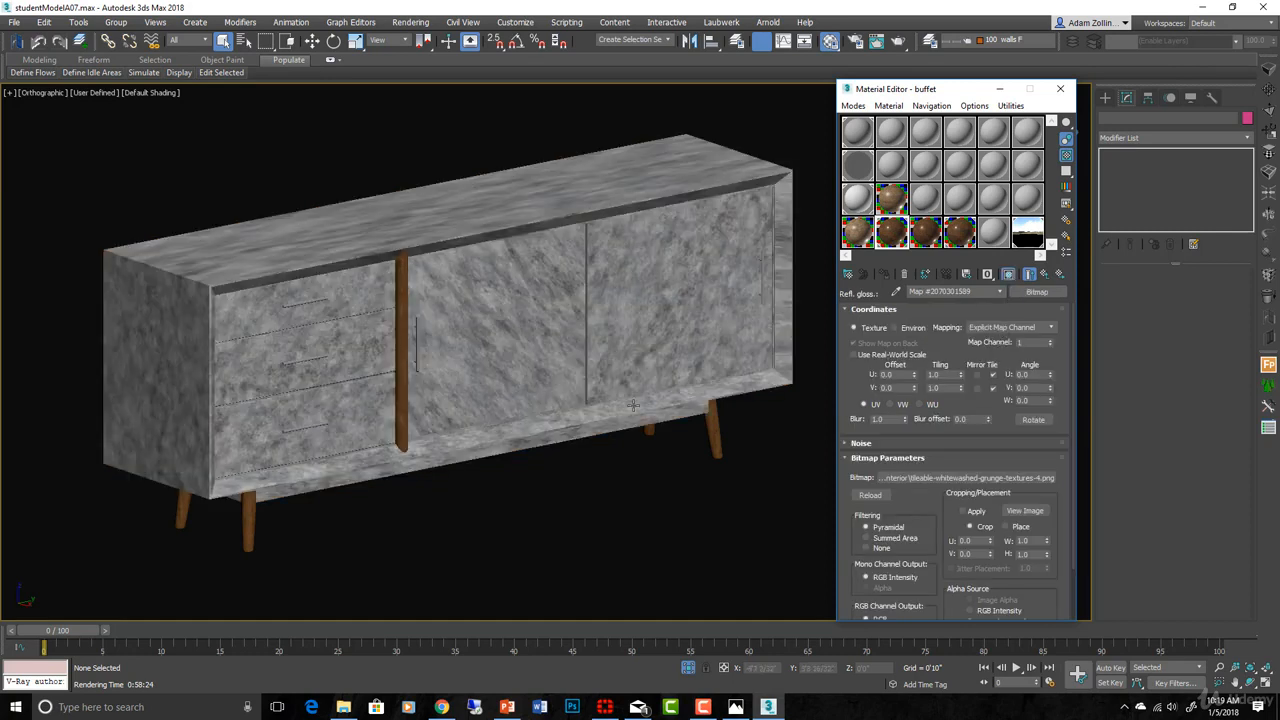
click(1009, 275)
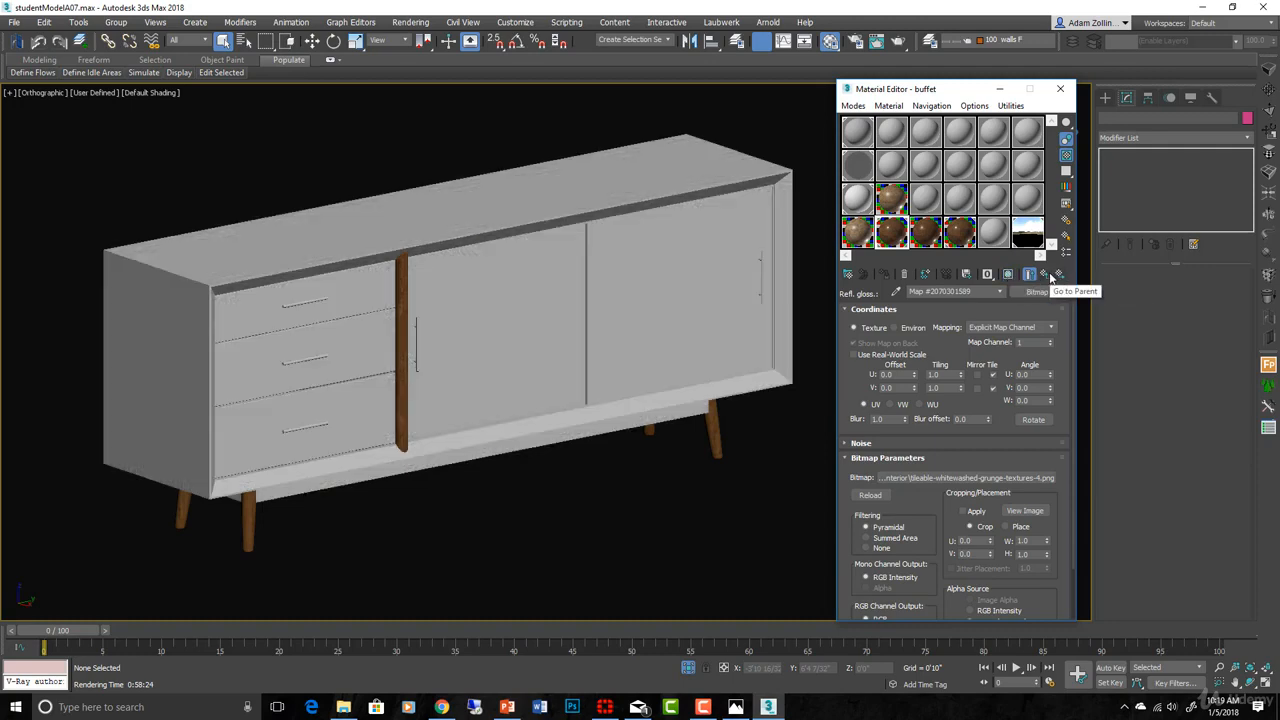
- Return to darkWood and open the base wood's diffuse bitmap to restore the wood grain
click(1046, 276)
click(1046, 276)
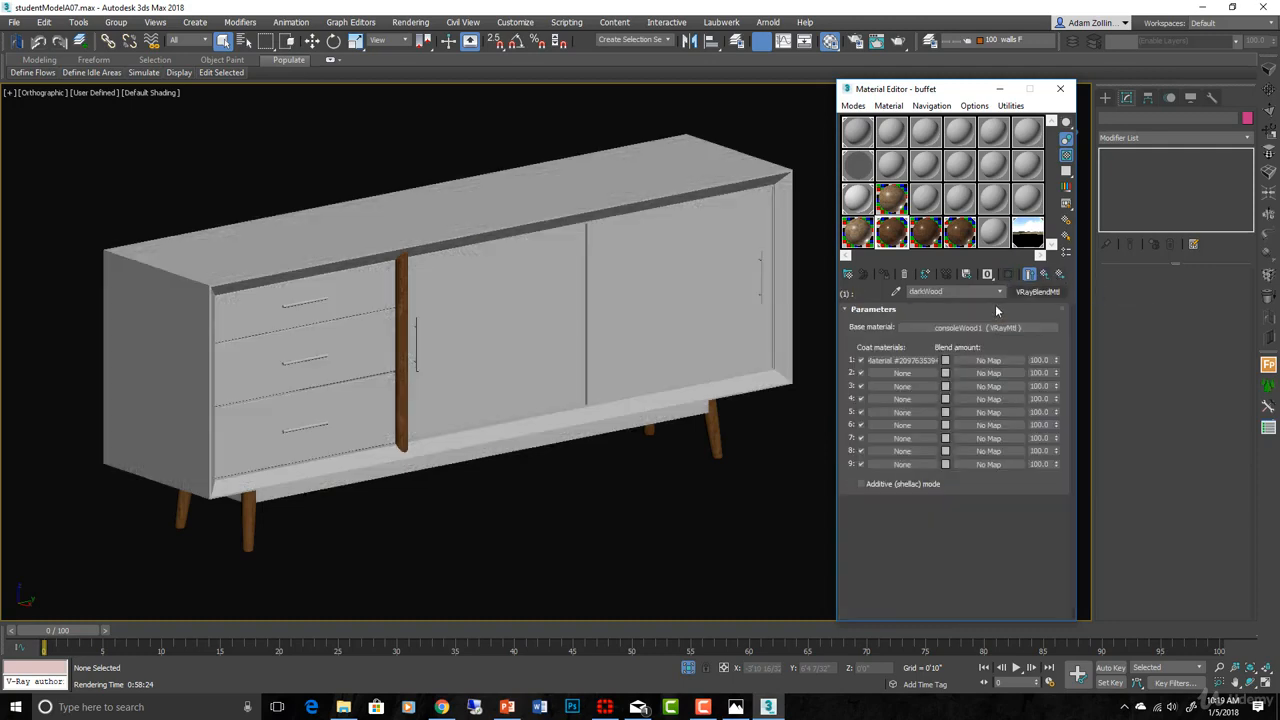
click(960, 331)
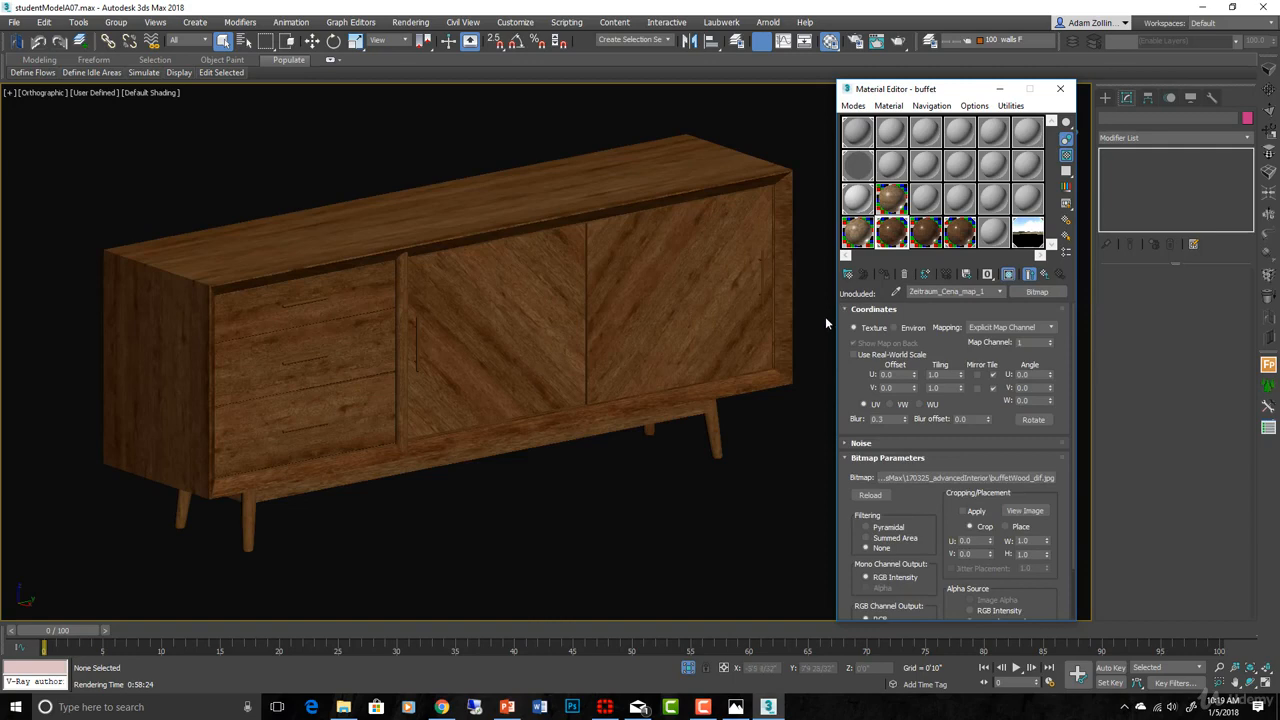
- Switch to the Slate Material Editor and pick the buffet's material from the object
click(855, 106)
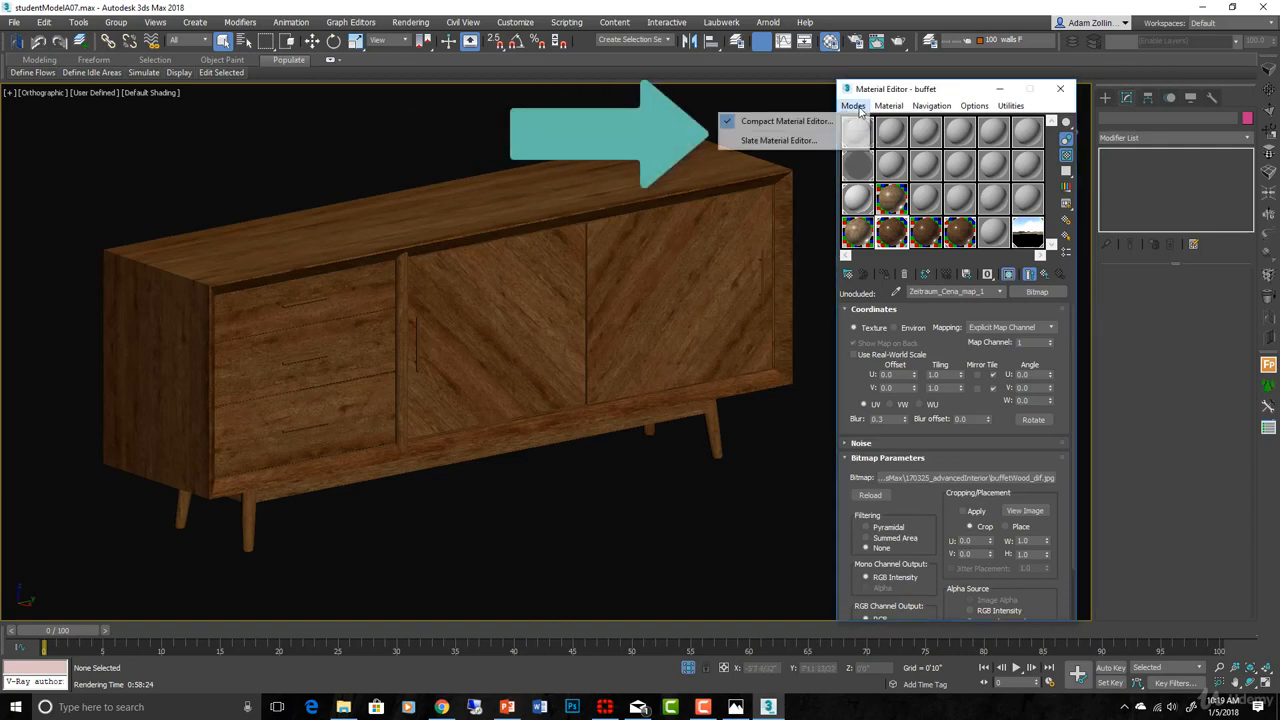
click(790, 141)
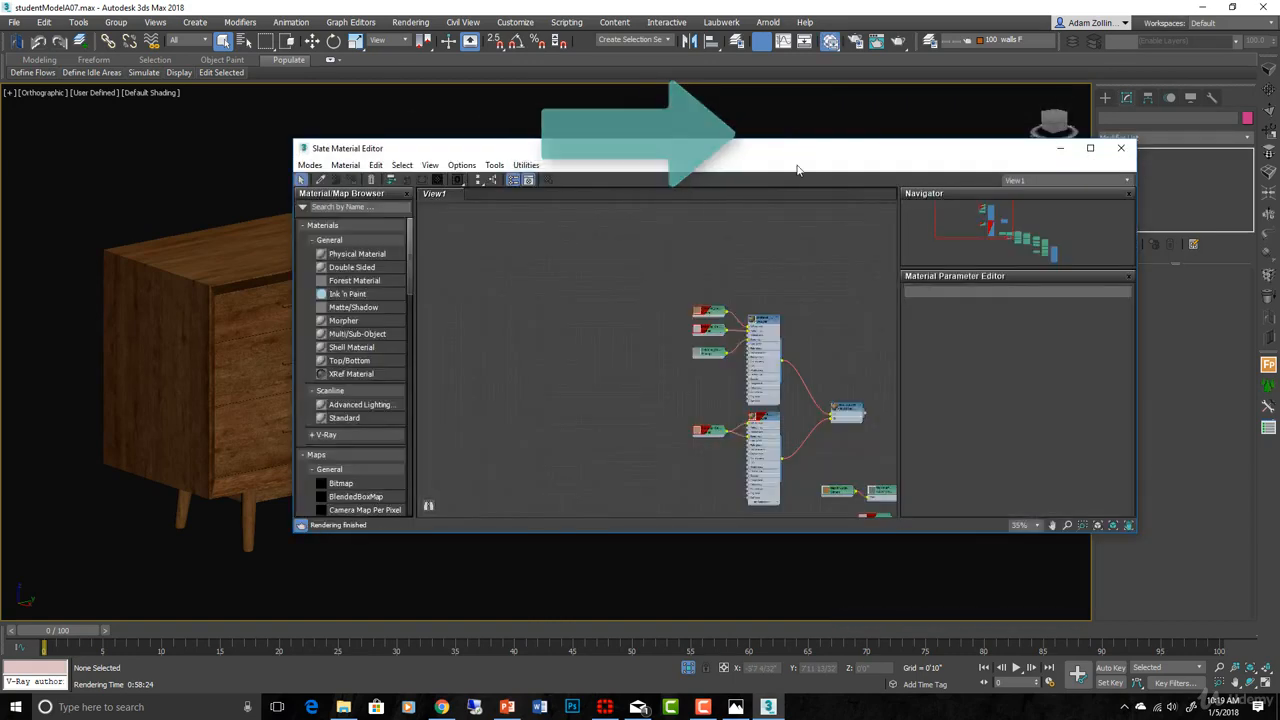
drag(809, 157, 1034, 187)
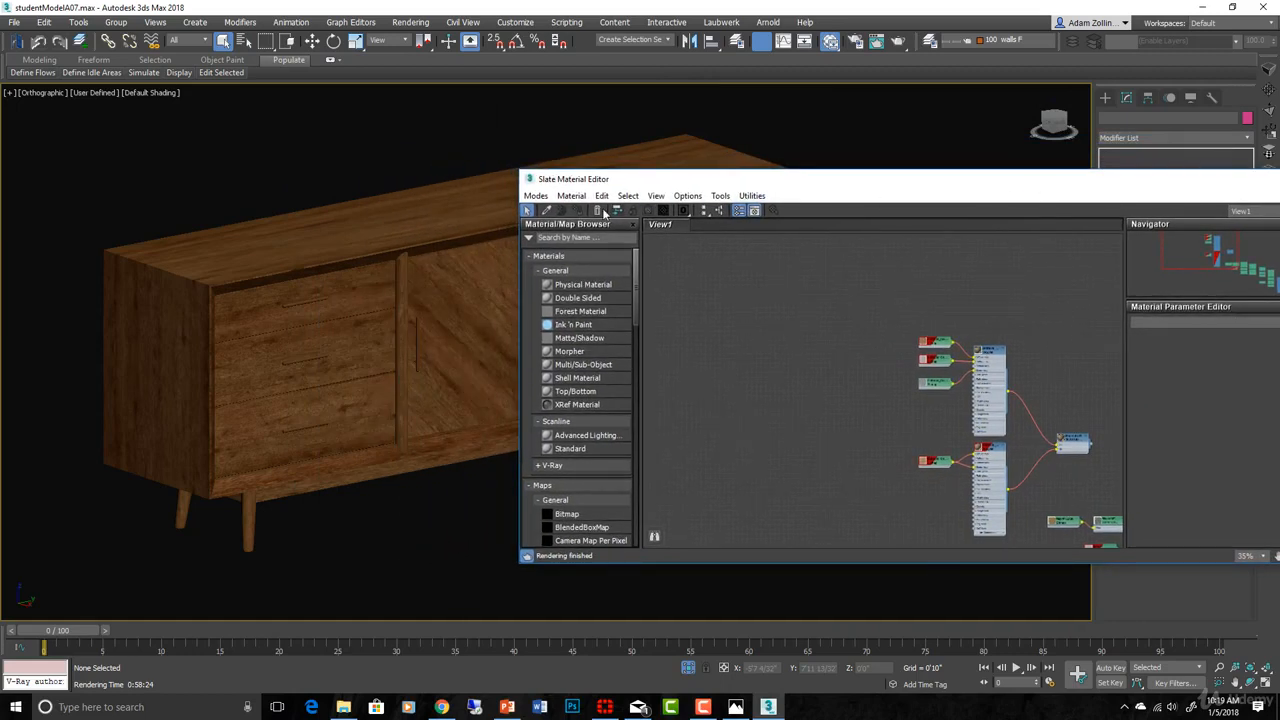
click(547, 211)
click(481, 265)
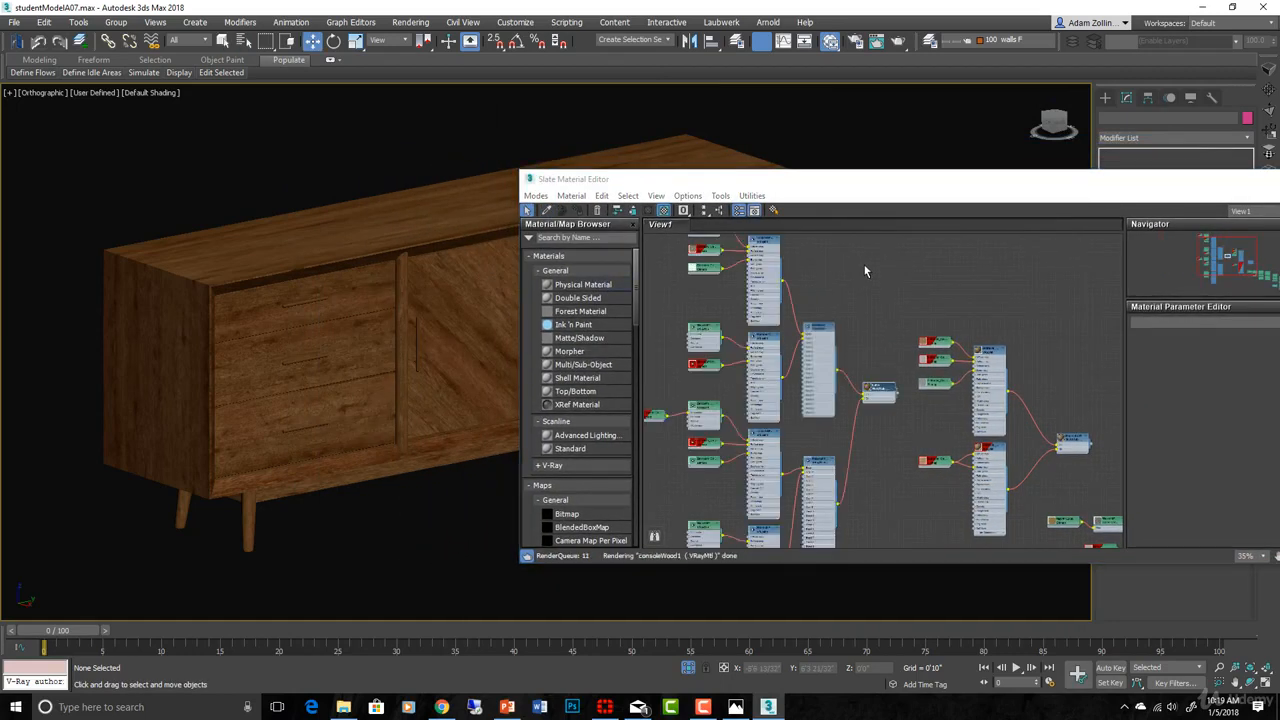
scroll(880, 288, down, 3)
- Maximize the Slate window and frame the buffet node graph around the darkWood branch
drag(1203, 189, 1030, 190)
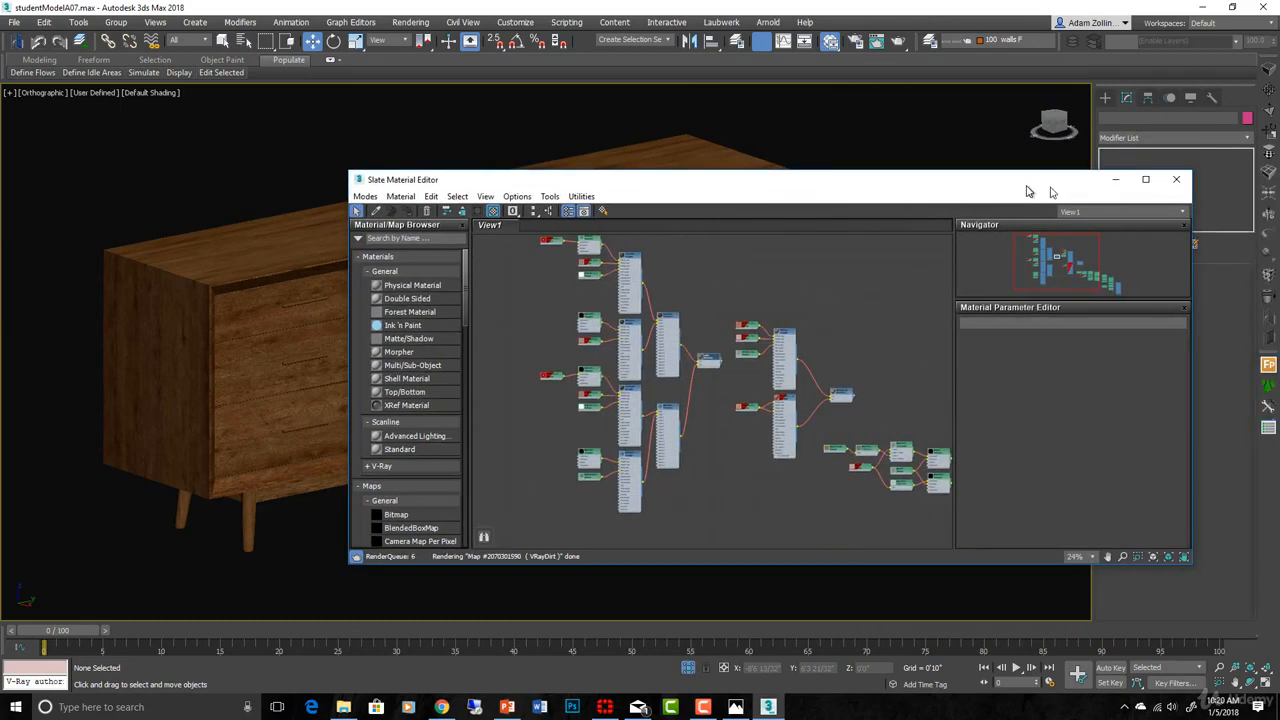
click(1146, 180)
scroll(500, 334, up, 6)
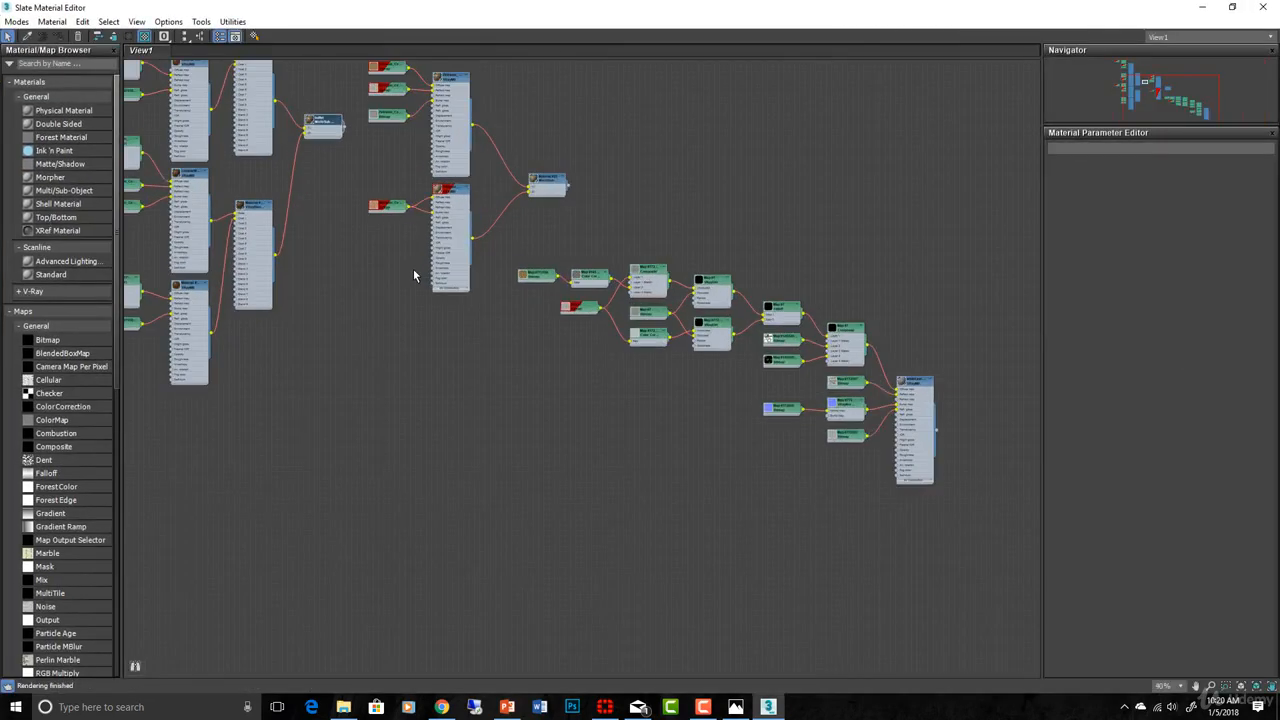
scroll(601, 358, up, 8)
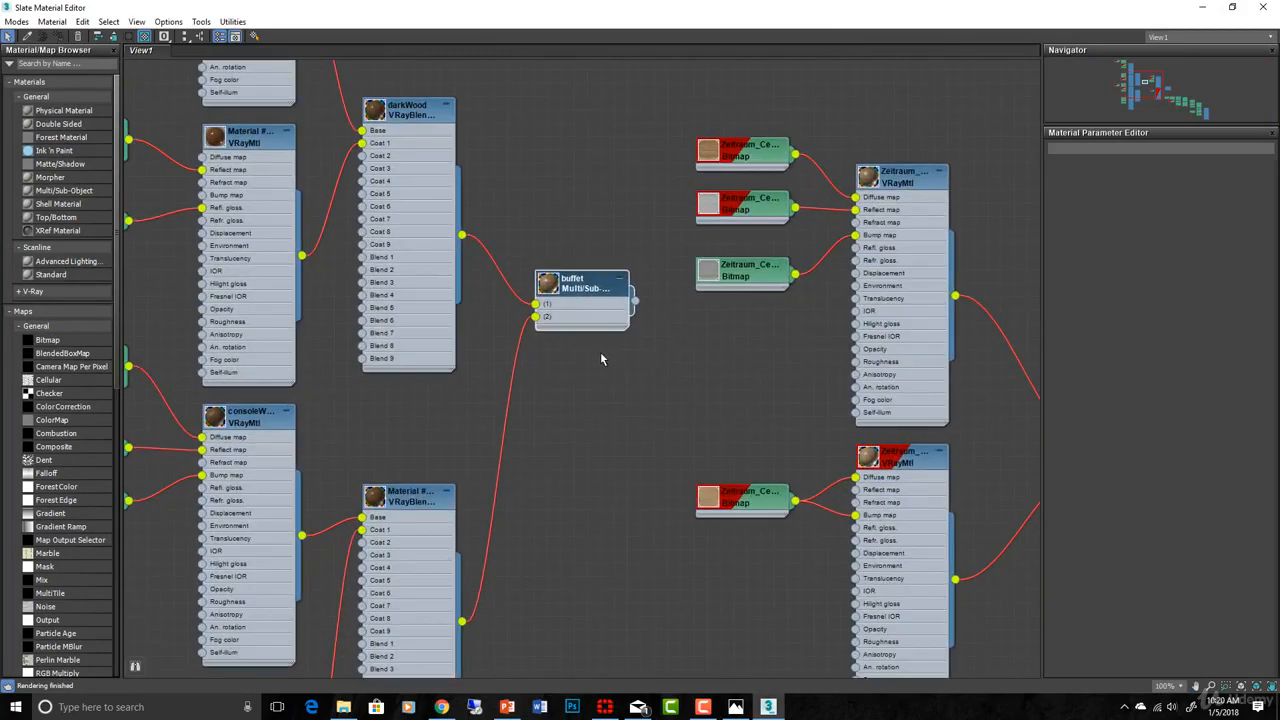
middle_drag(555, 355, 980, 490)
scroll(878, 438, down, 1)
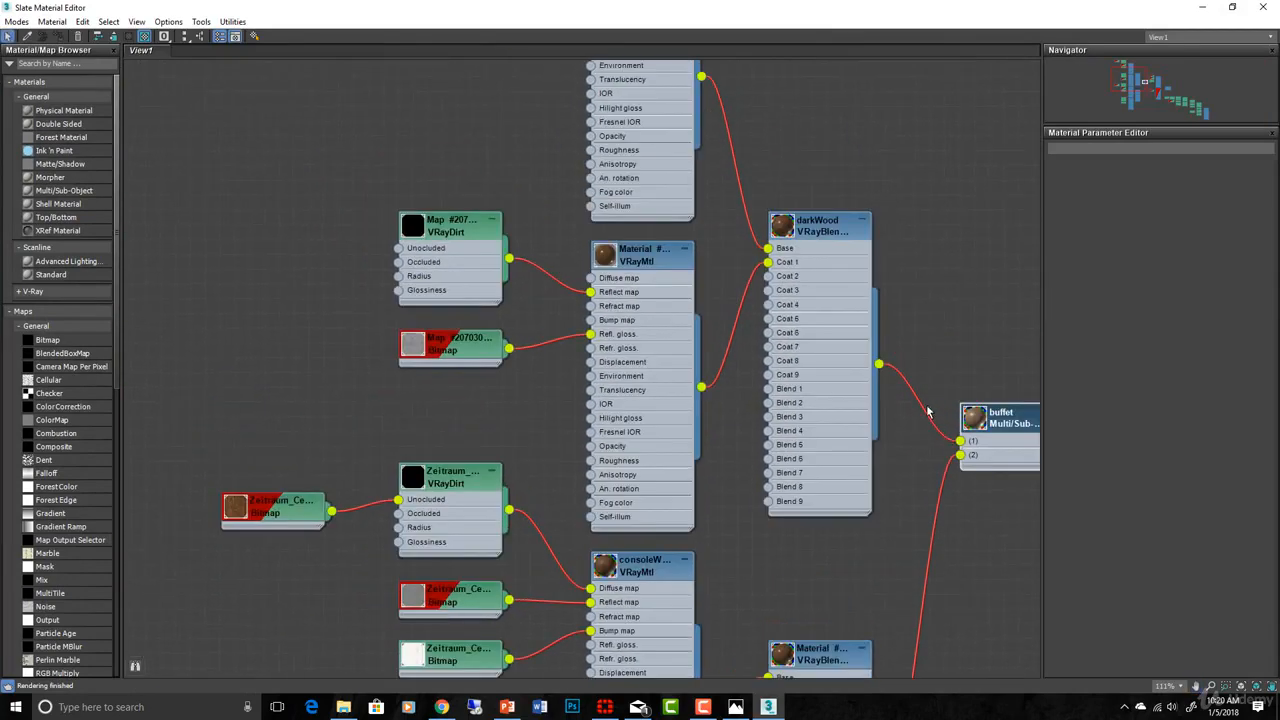
scroll(899, 360, down, 5)
scroll(897, 360, down, 3)
middle_drag(856, 537, 822, 338)
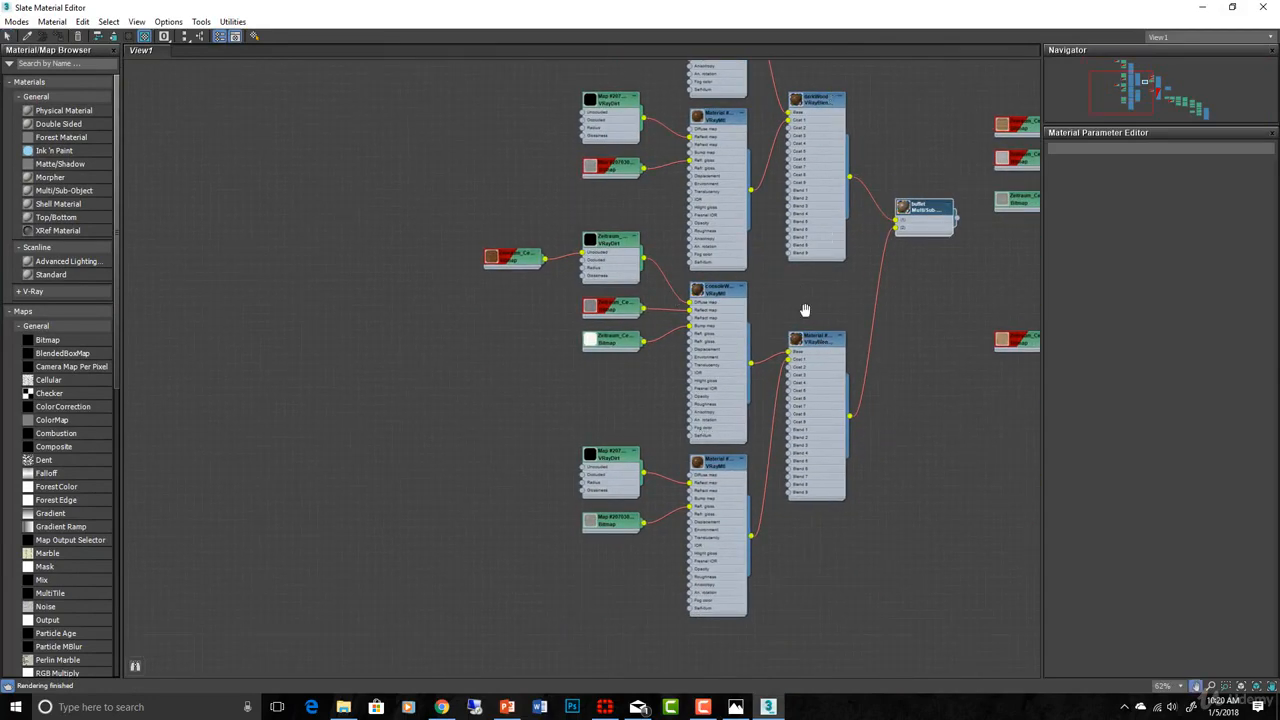
middle_drag(806, 309, 848, 514)
scroll(846, 509, up, 3)
scroll(805, 418, up, 4)
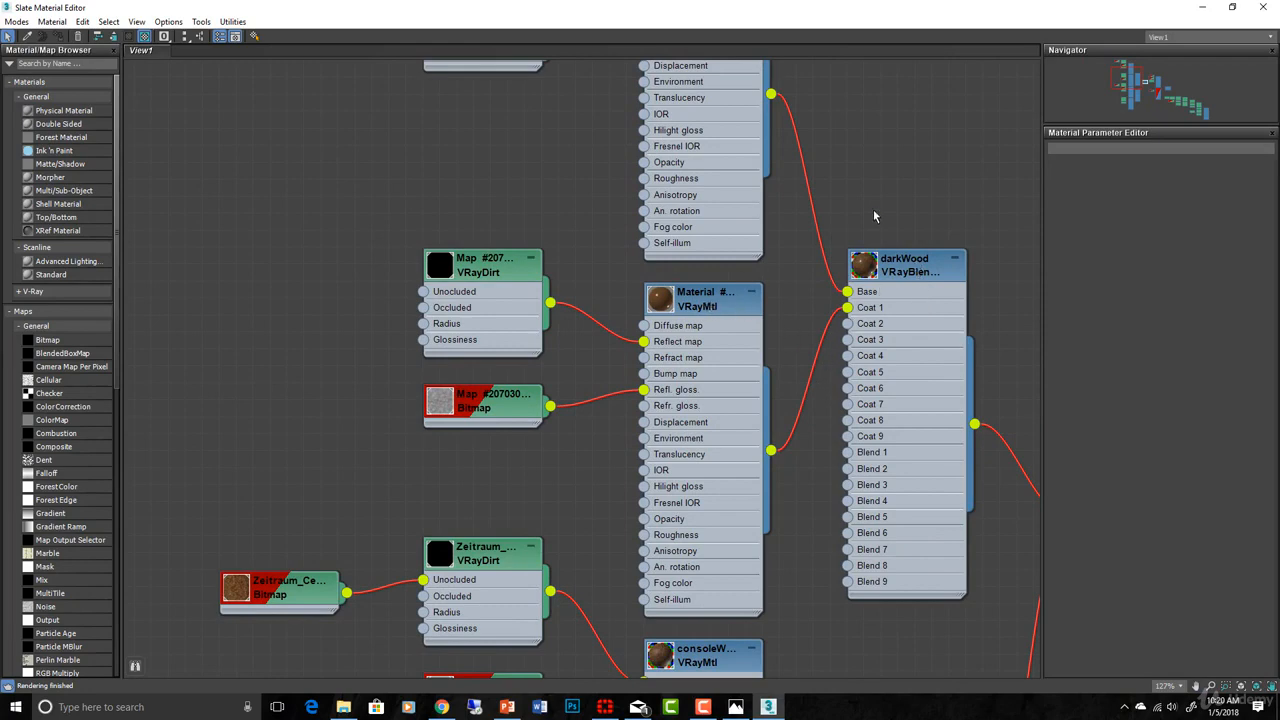
middle_drag(874, 215, 924, 494)
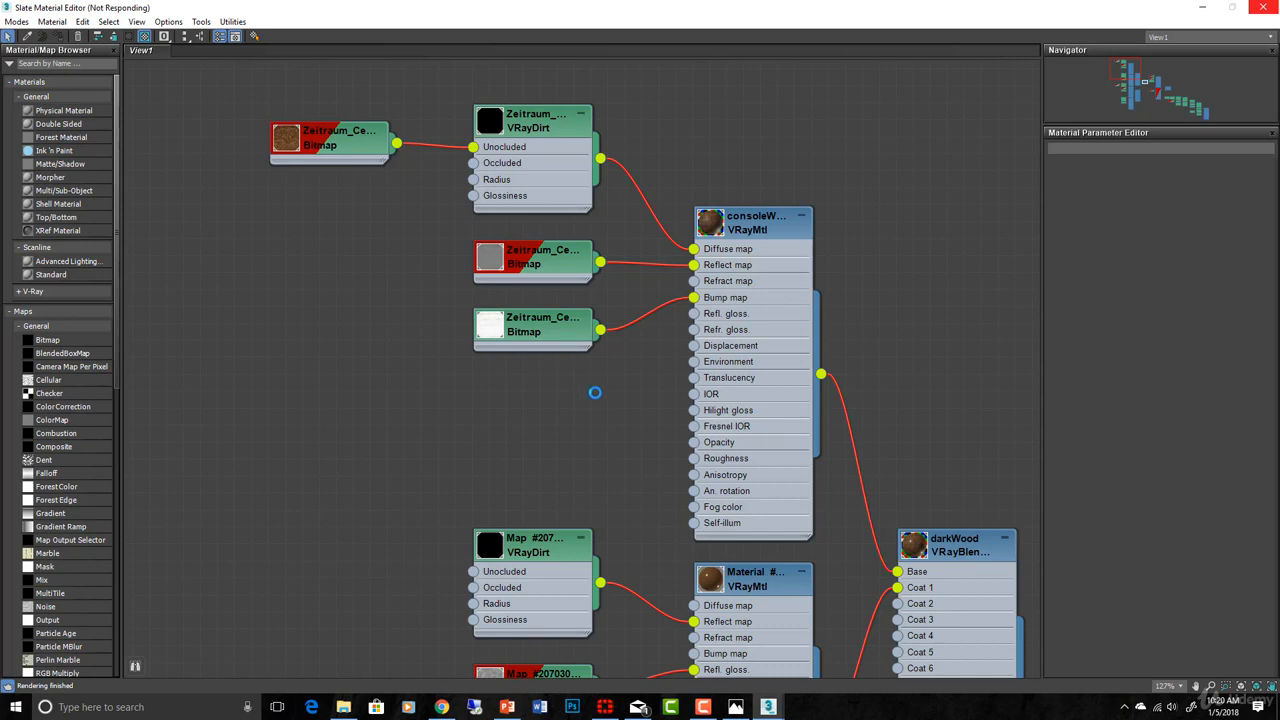
scroll(595, 392, down, 3)
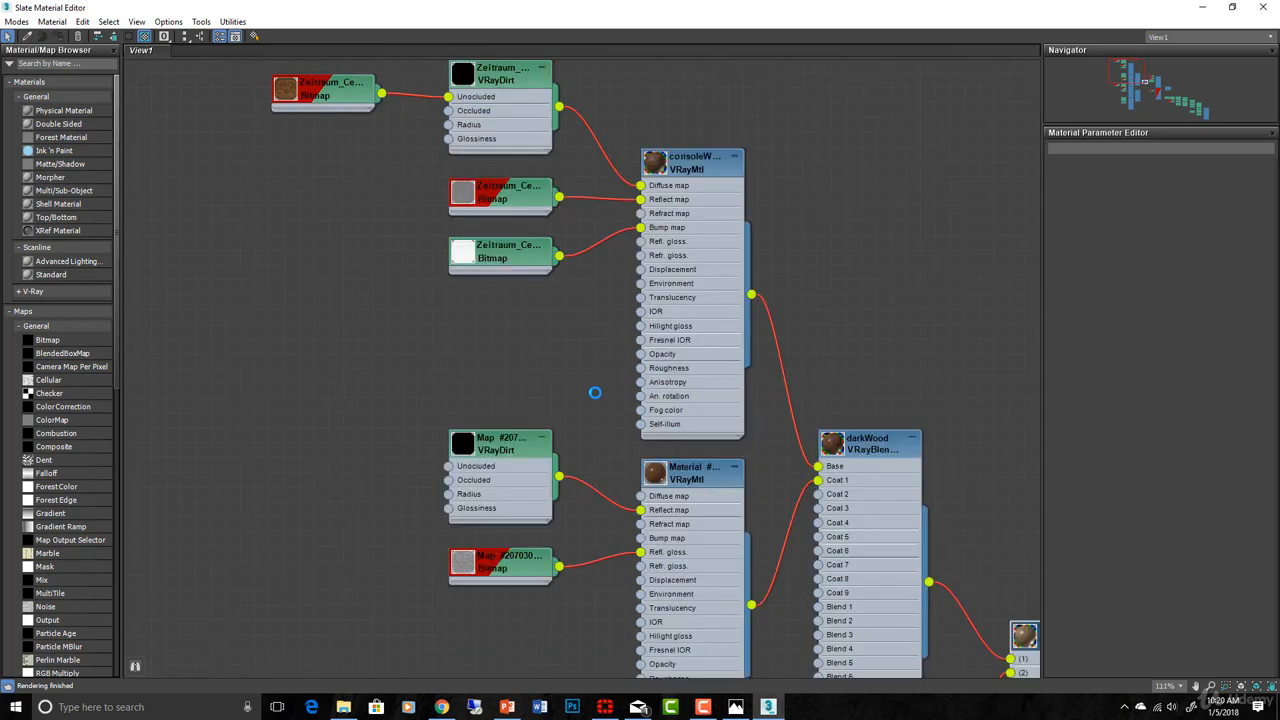
scroll(560, 370, up, 2)
scroll(549, 345, up, 1)
middle_drag(549, 341, 540, 294)
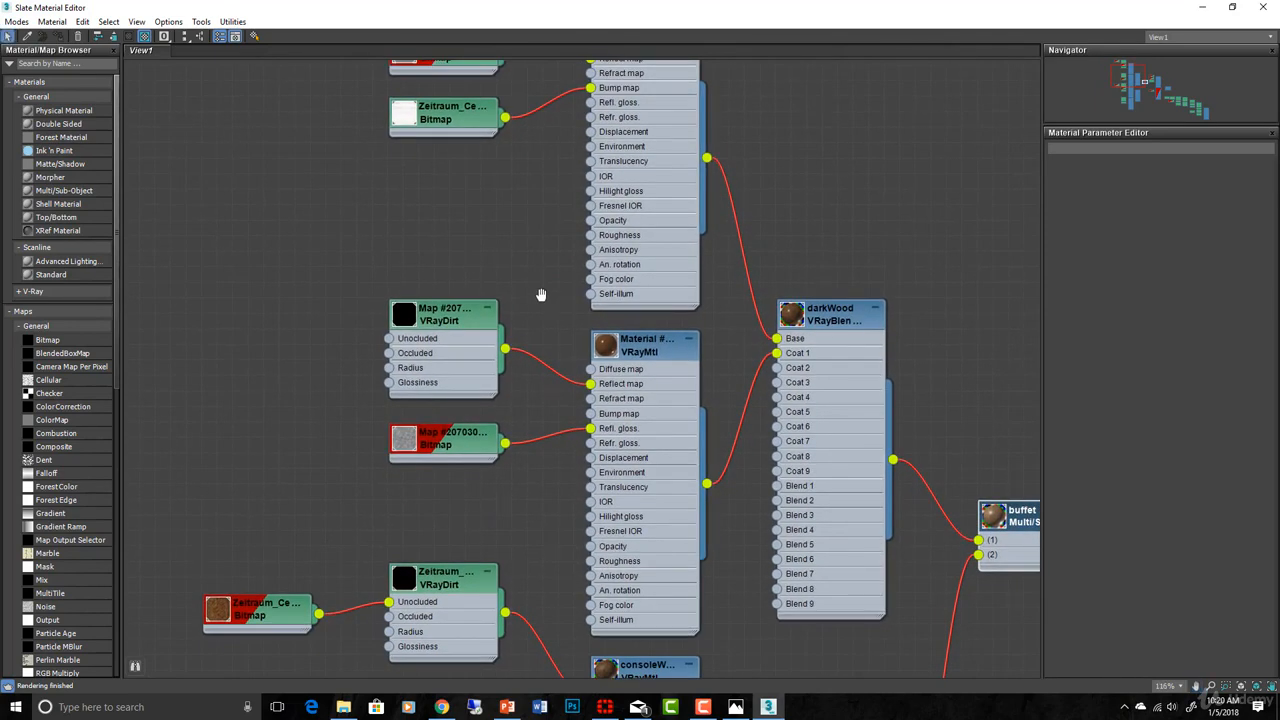
middle_drag(540, 294, 587, 447)
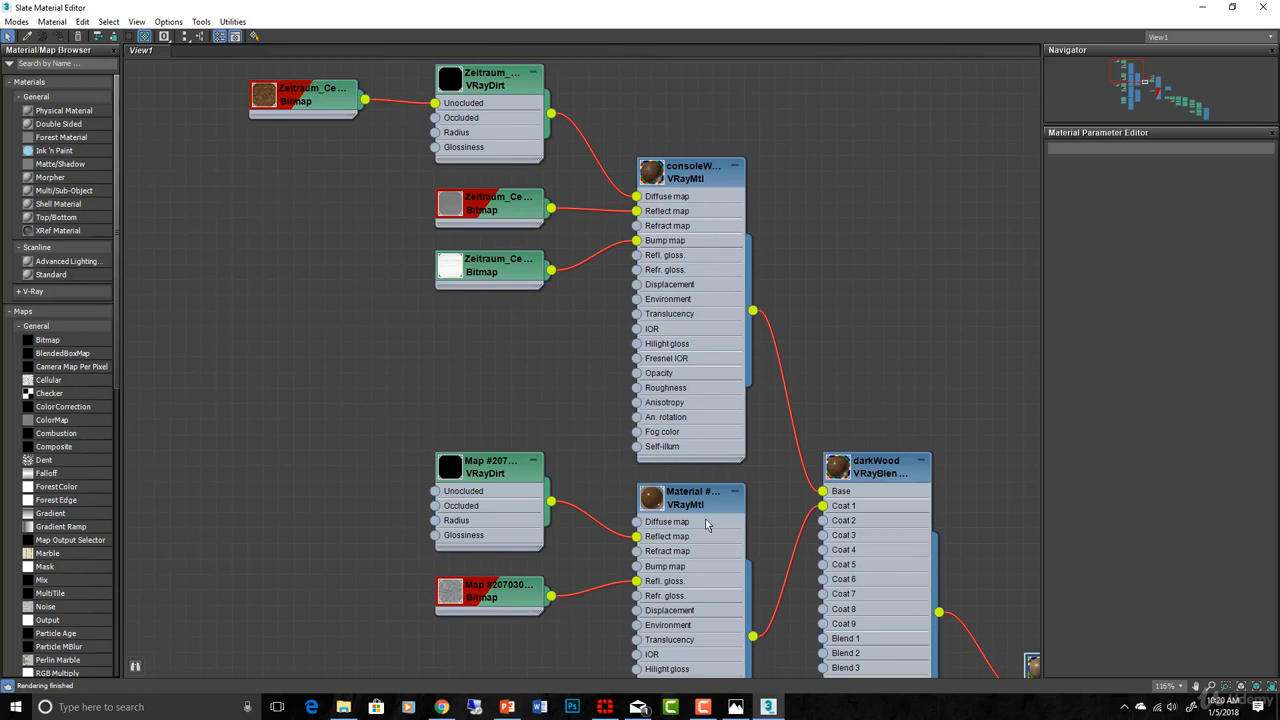
middle_drag(857, 375, 883, 280)
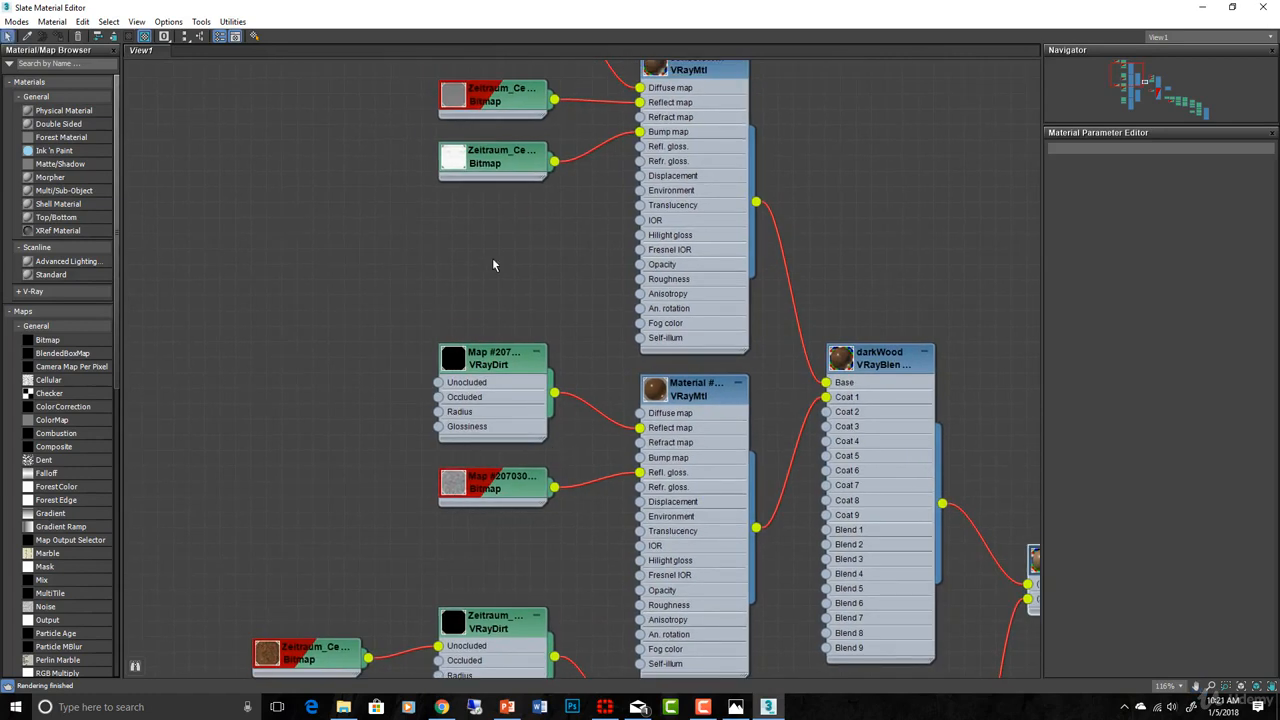
middle_drag(492, 265, 517, 398)
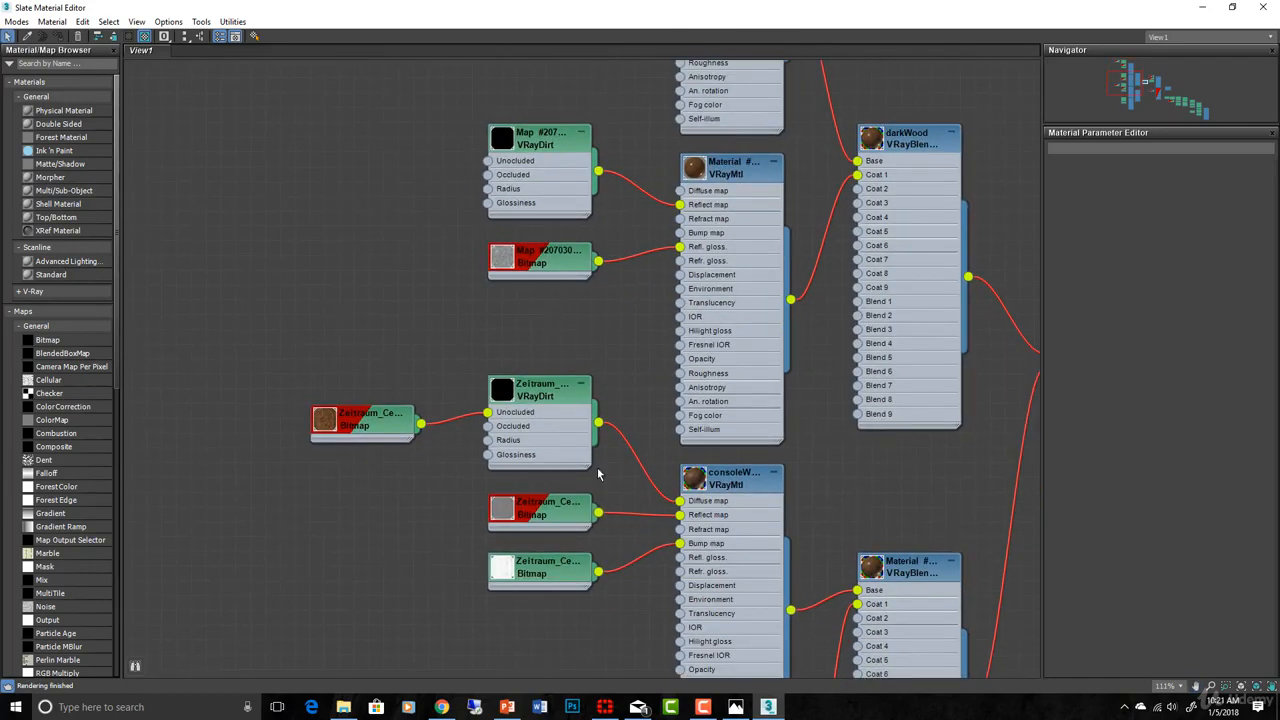
middle_drag(577, 646, 545, 550)
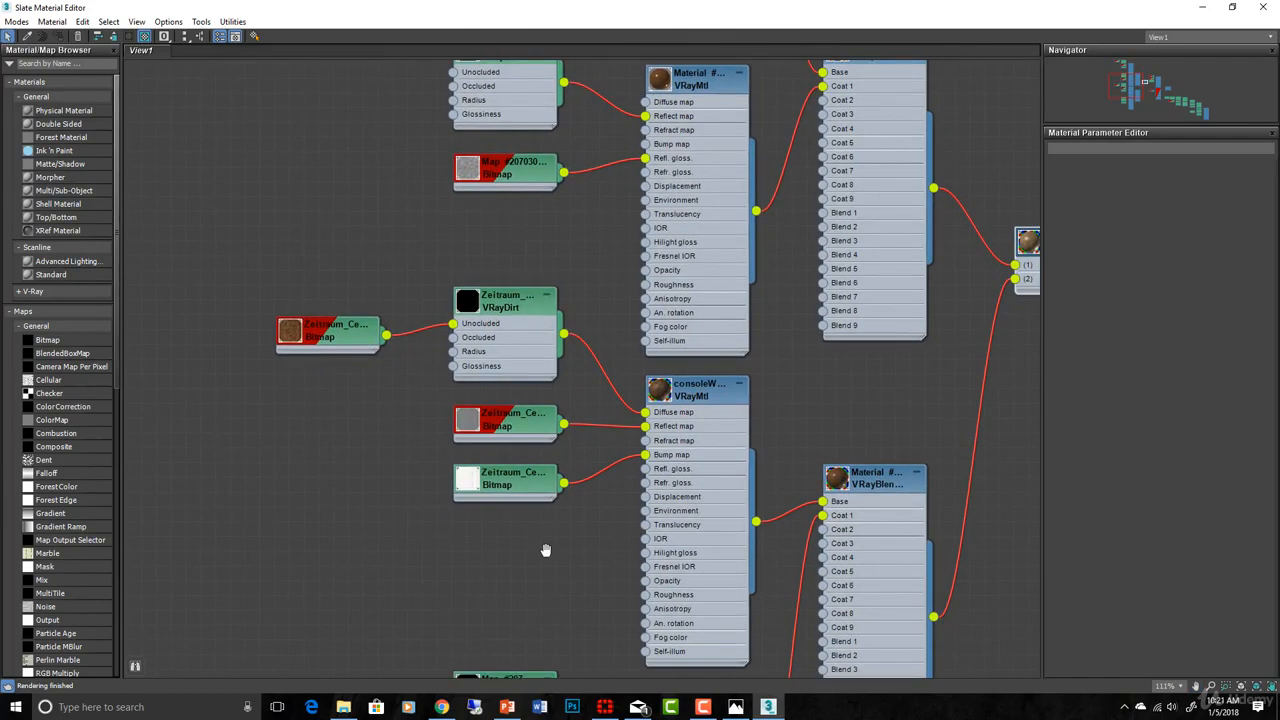
scroll(634, 549, up, 1)
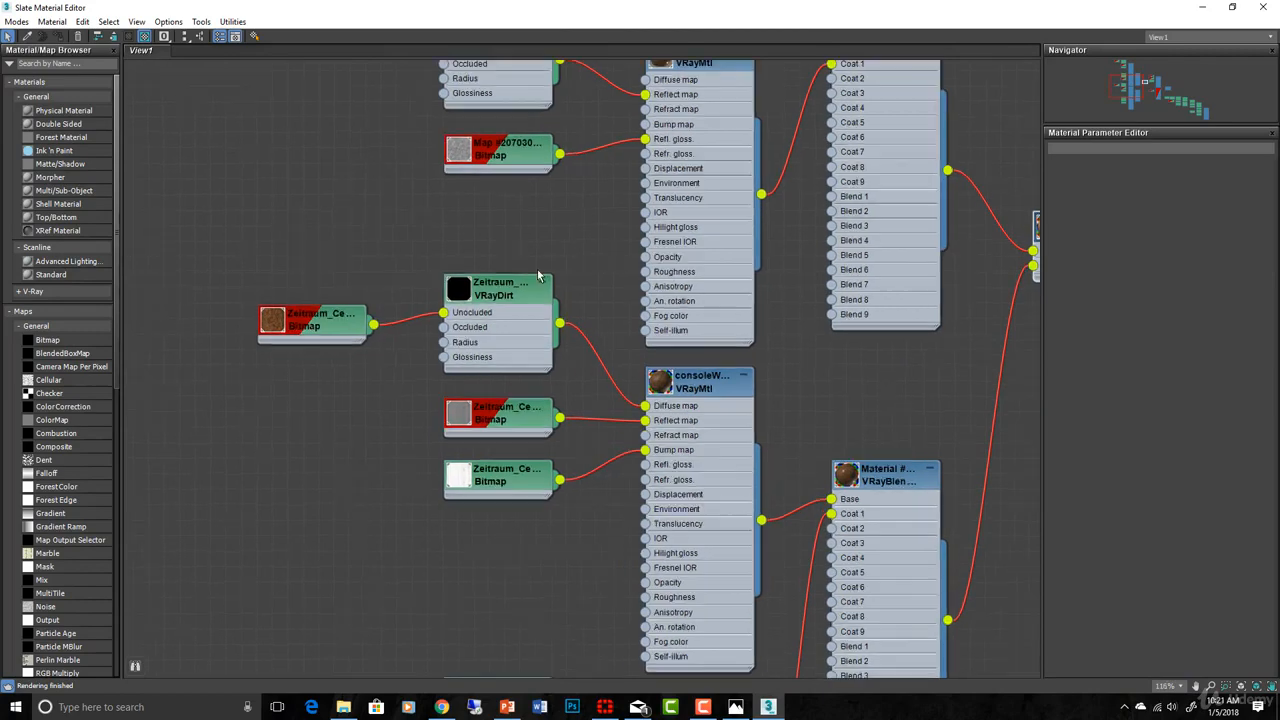
middle_drag(560, 206, 583, 468)
scroll(571, 166, down, 1)
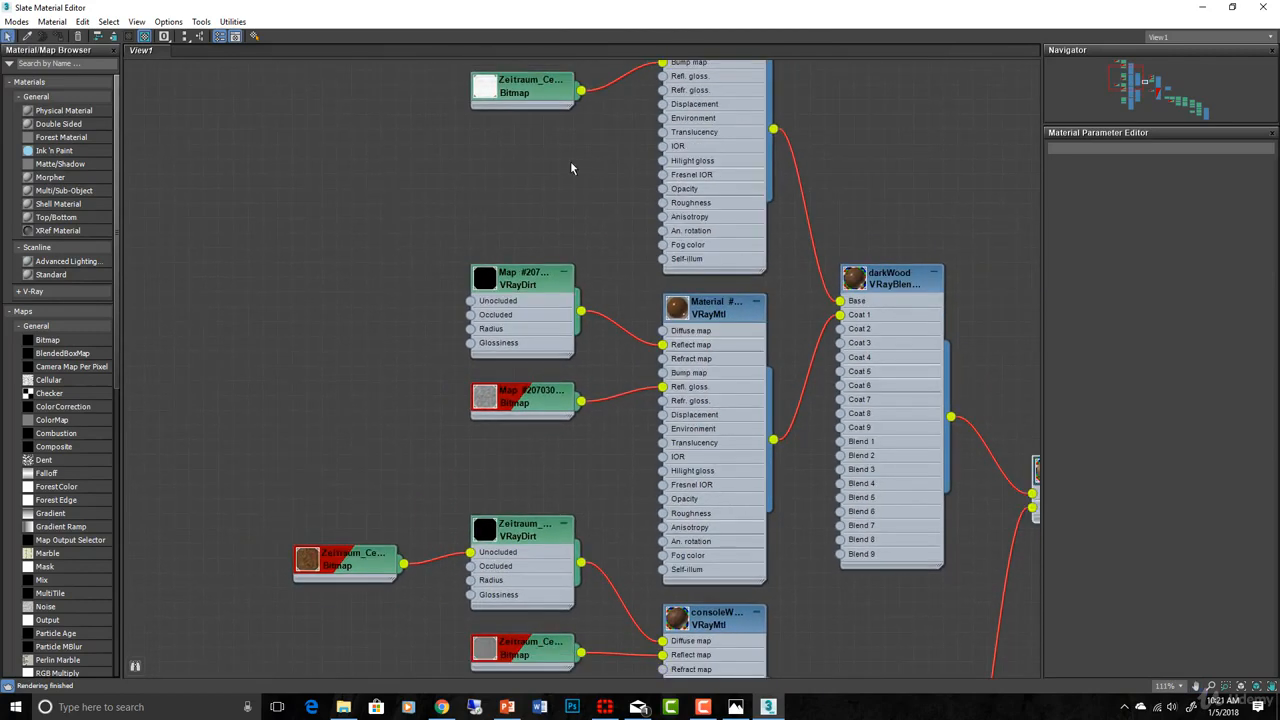
middle_drag(574, 209, 481, 358)
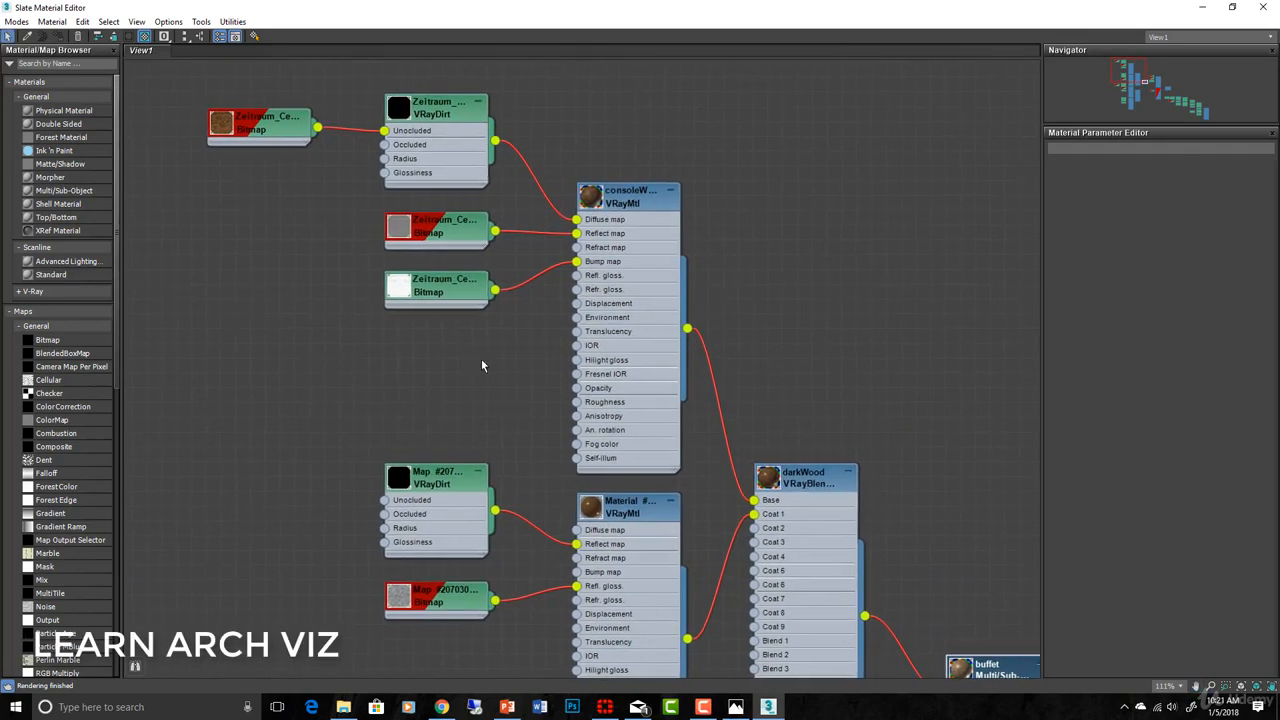